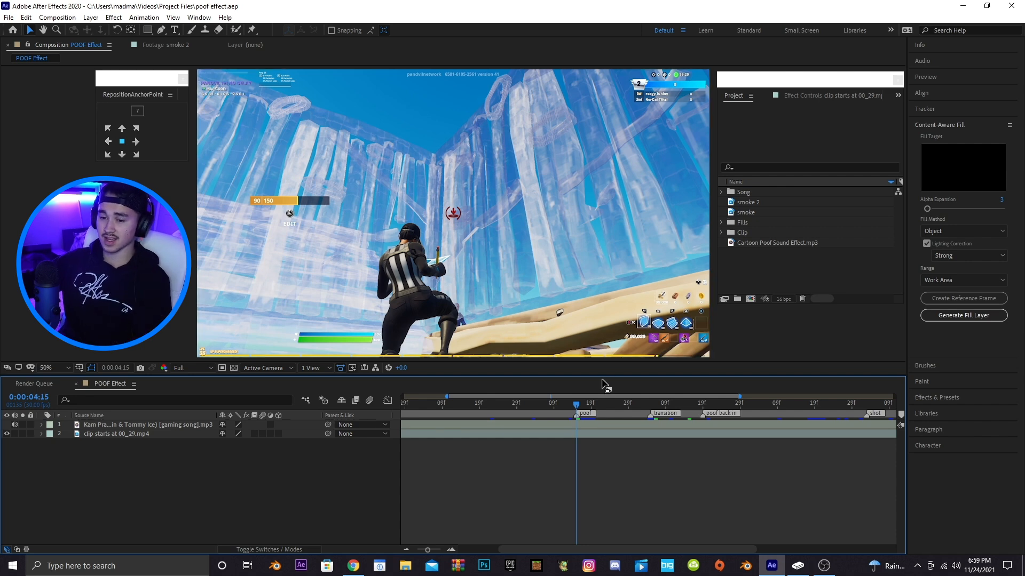
Split the clip layer at the playhead and duplicate the resulting segment
left_click(585, 434)
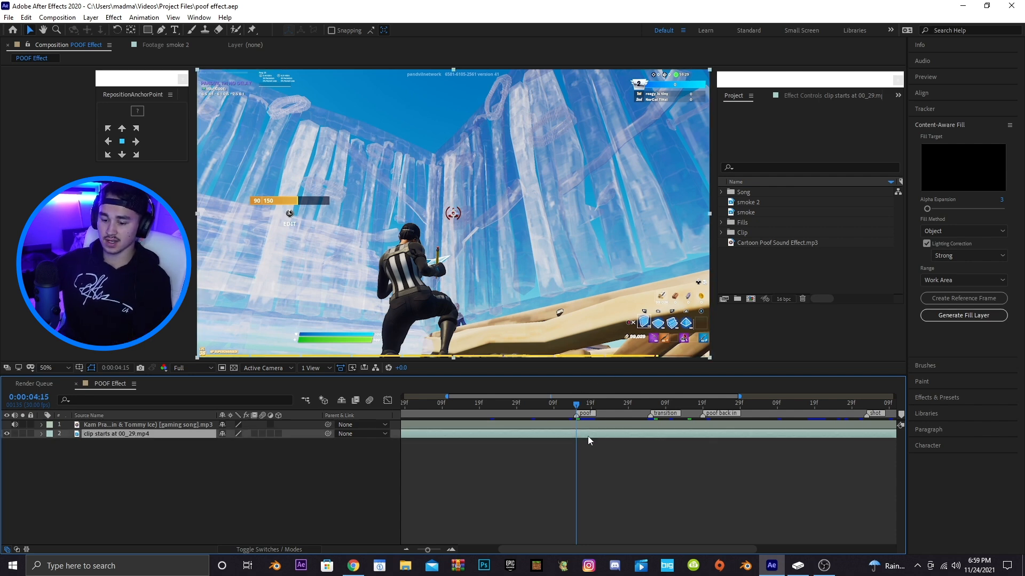
key("ctrl+shift+d")
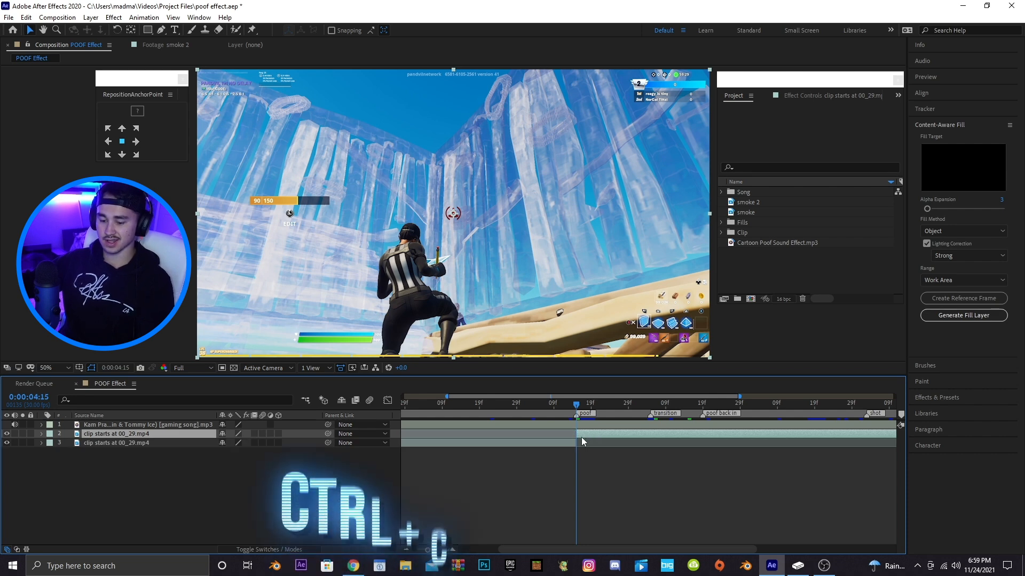
key("ctrl+c")
key("ctrl+v")
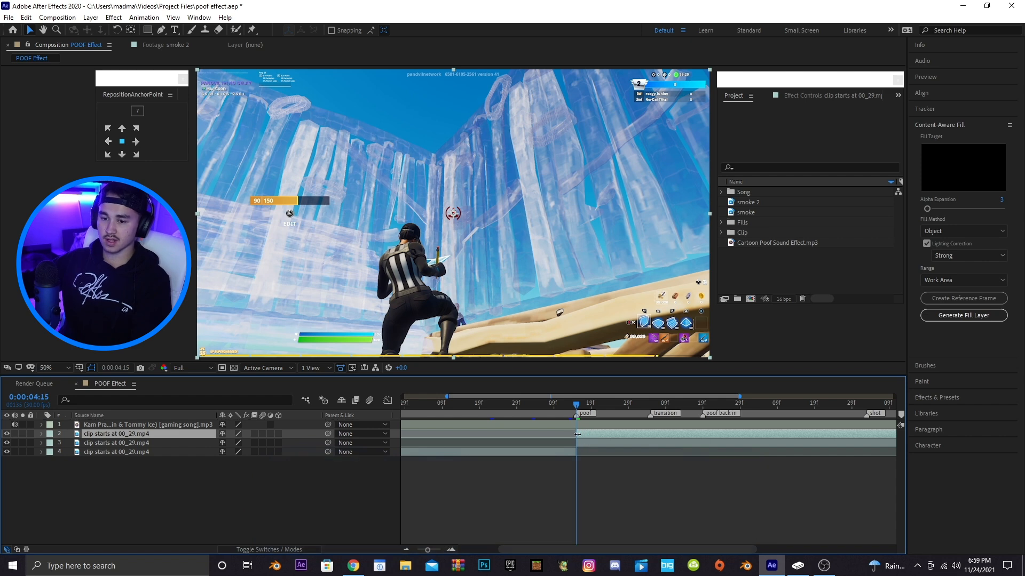
Apply Freeze Frame to the top clip segment at the current frame
right_click(581, 437)
mouse_move(695, 190)
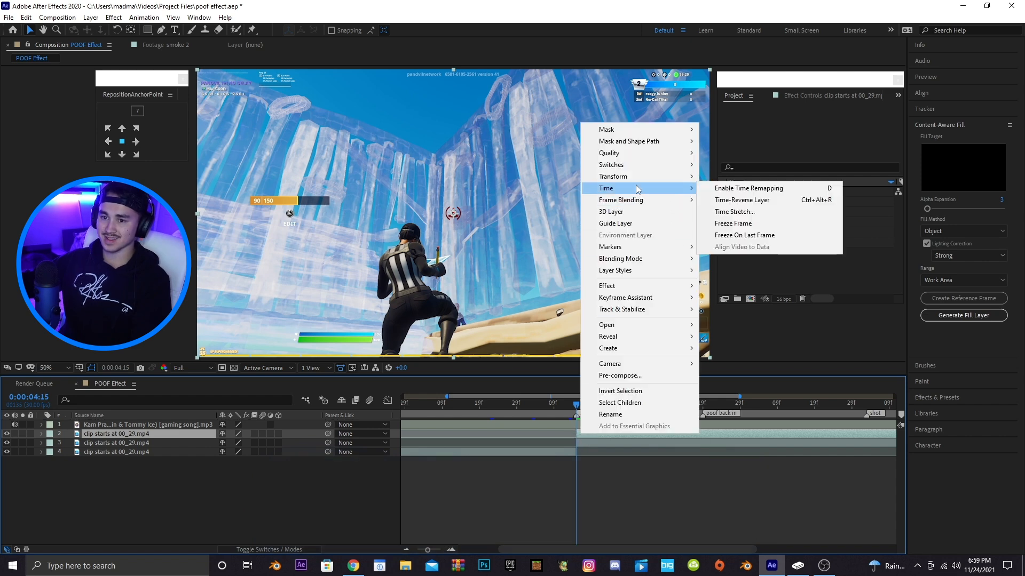
left_click(733, 223)
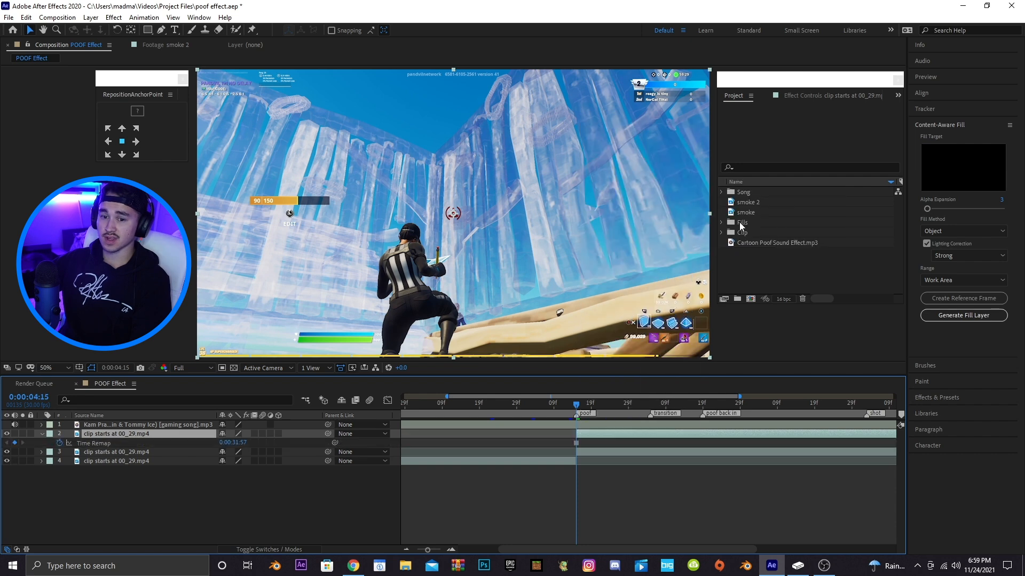
Freeze the bottom clip layer at the current frame as well
left_click_drag(601, 396, 614, 395)
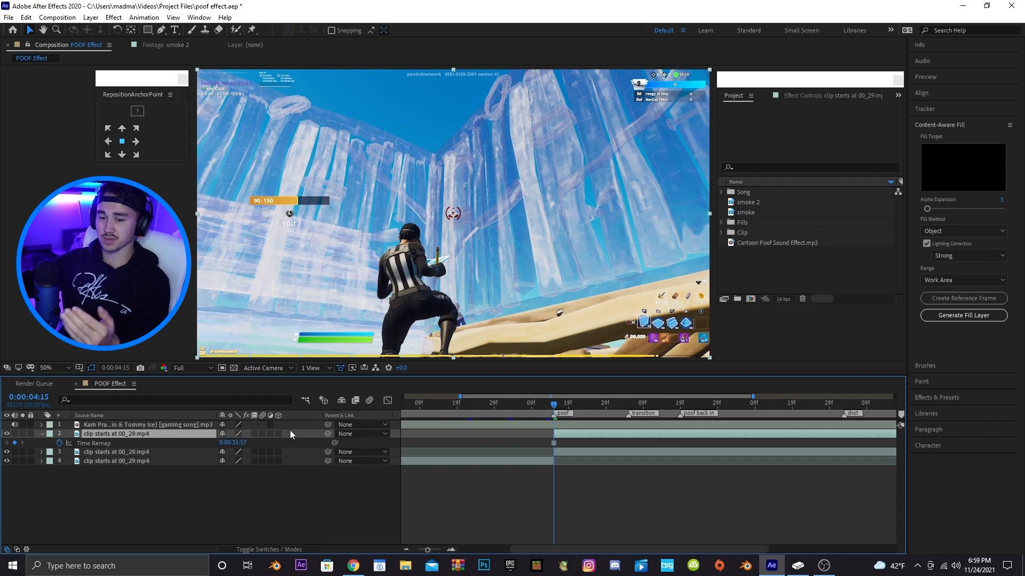
left_click(525, 459)
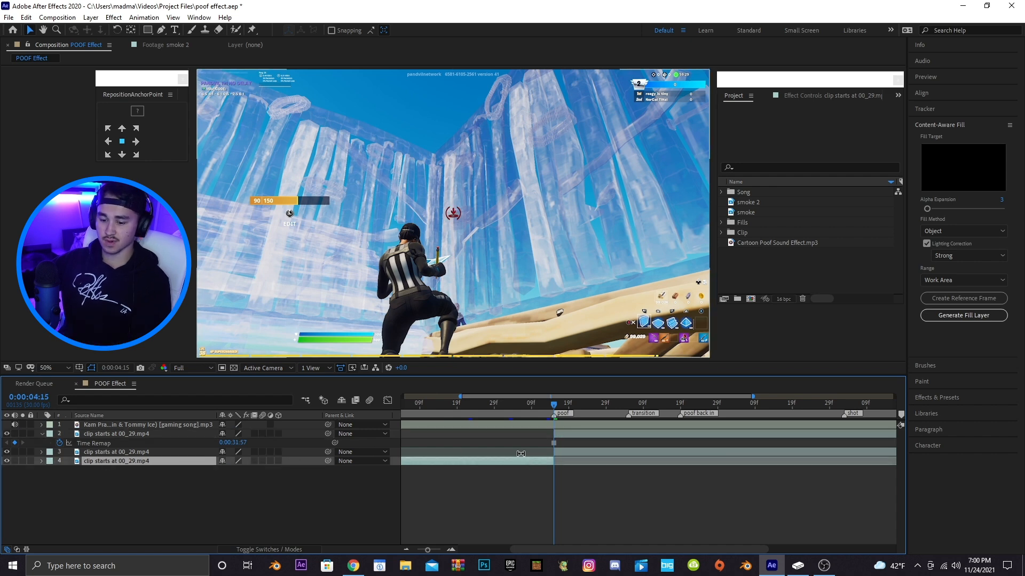
key("d")
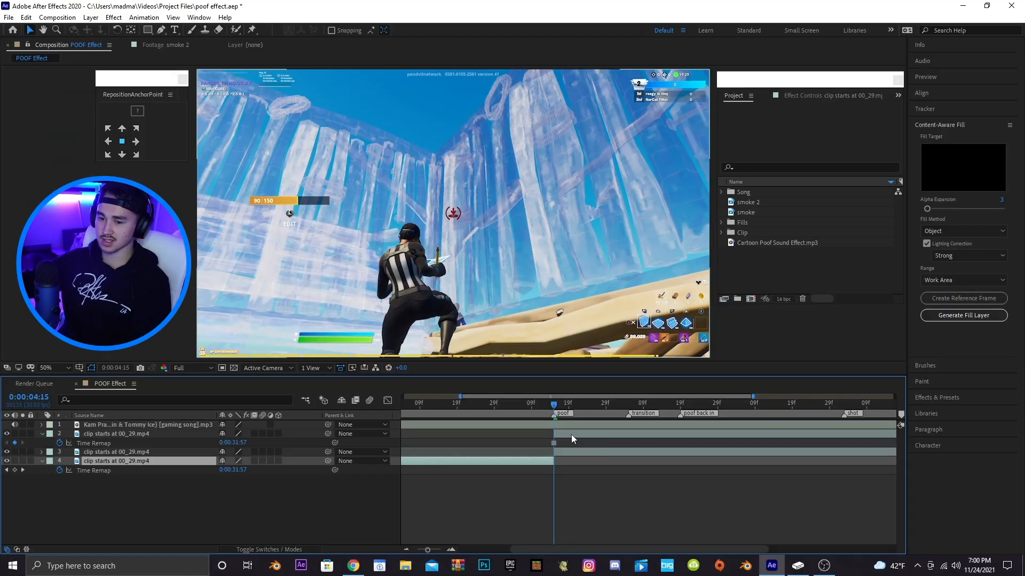
Trim the frozen top clip layer so it ends at the transition marker, and return the playhead to the poof marker
left_click(571, 435)
scroll(548, 411, "right", 1)
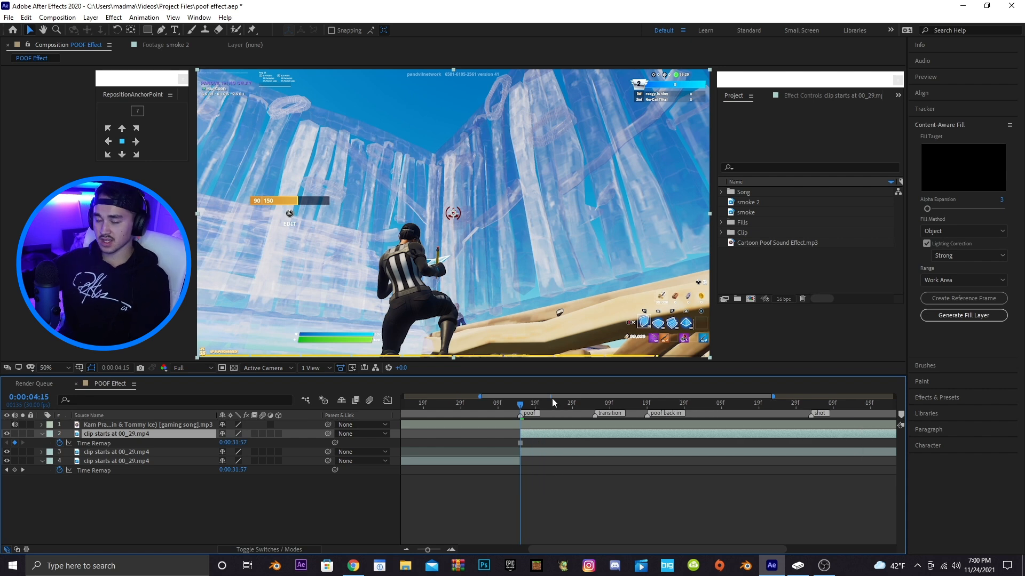
left_click_drag(564, 405, 596, 407)
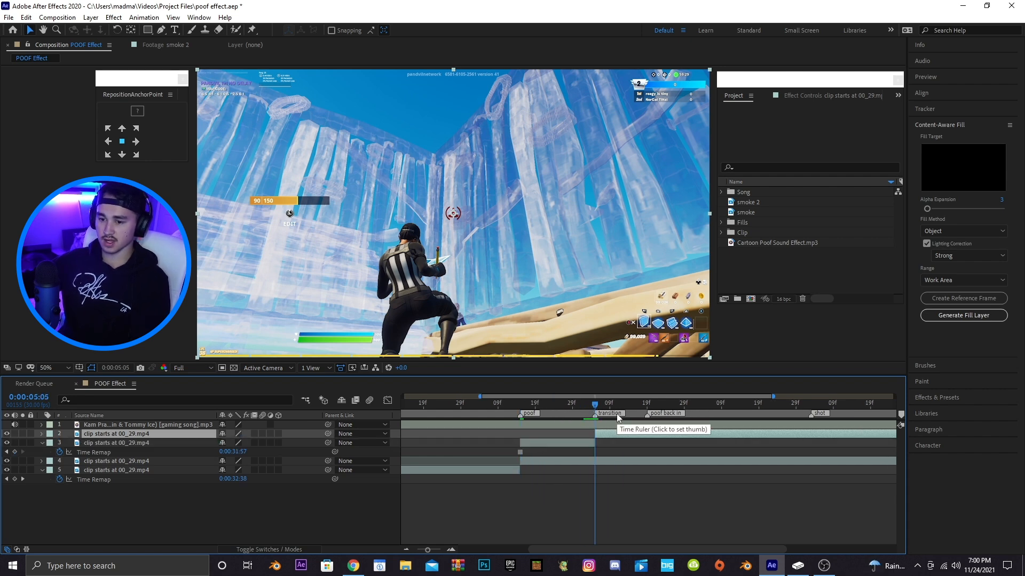
key("alt+bracketright")
left_click(521, 406)
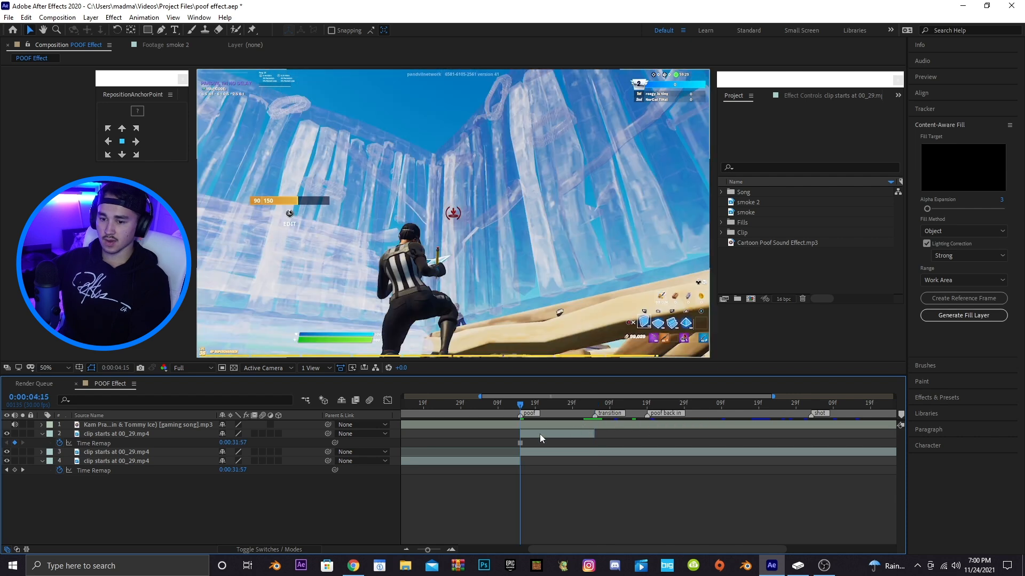
Trace a closed mask around the character on the frozen top clip layer with the Pen tool
left_click(539, 432)
left_click_drag(772, 397, 572, 397)
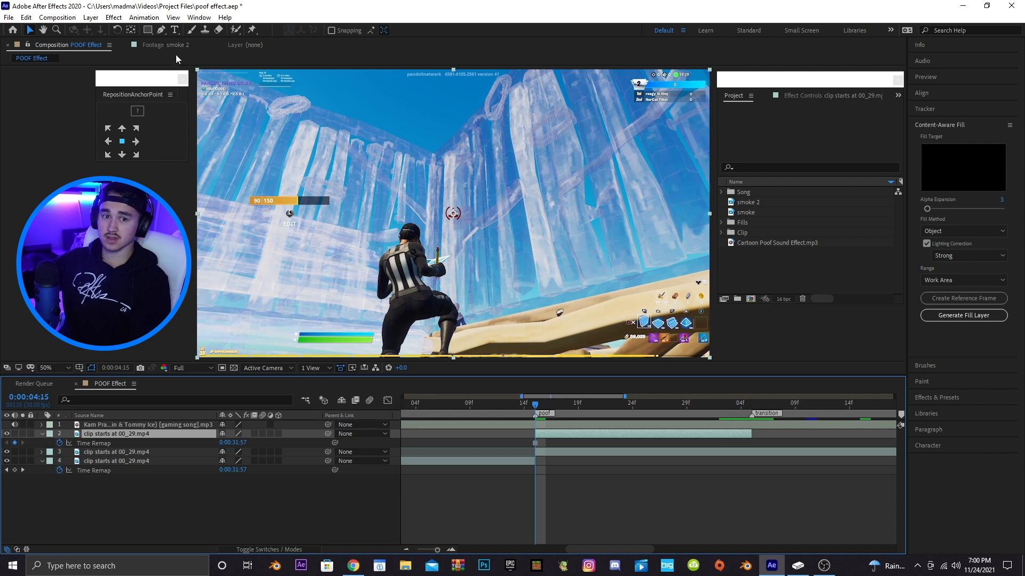
left_click(161, 31)
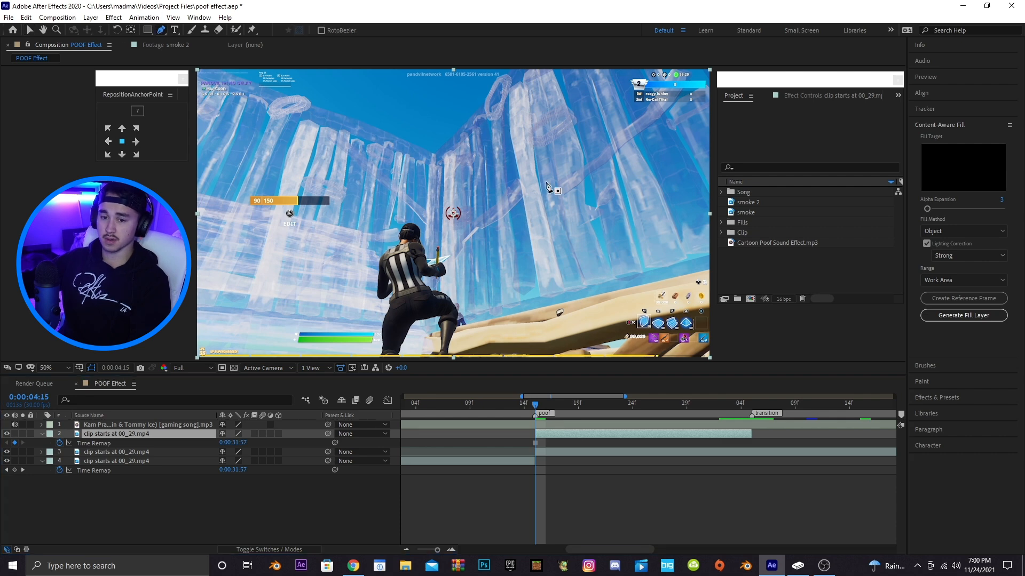
scroll(454, 236, "up", 2)
left_click_drag(400, 260, 535, 121)
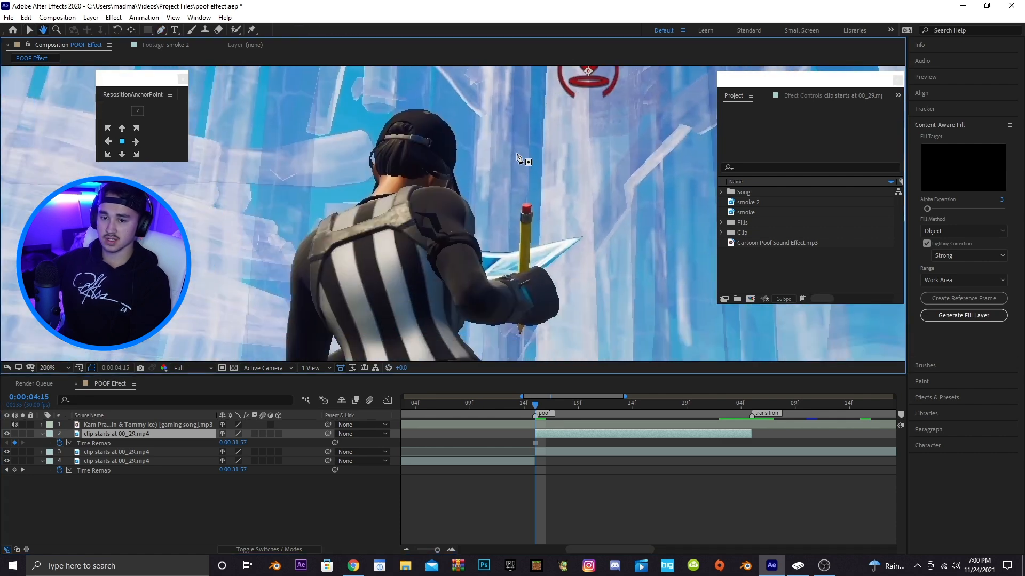
left_click(493, 177)
left_click(476, 126)
left_click(447, 92)
left_click(391, 92)
left_click(355, 113)
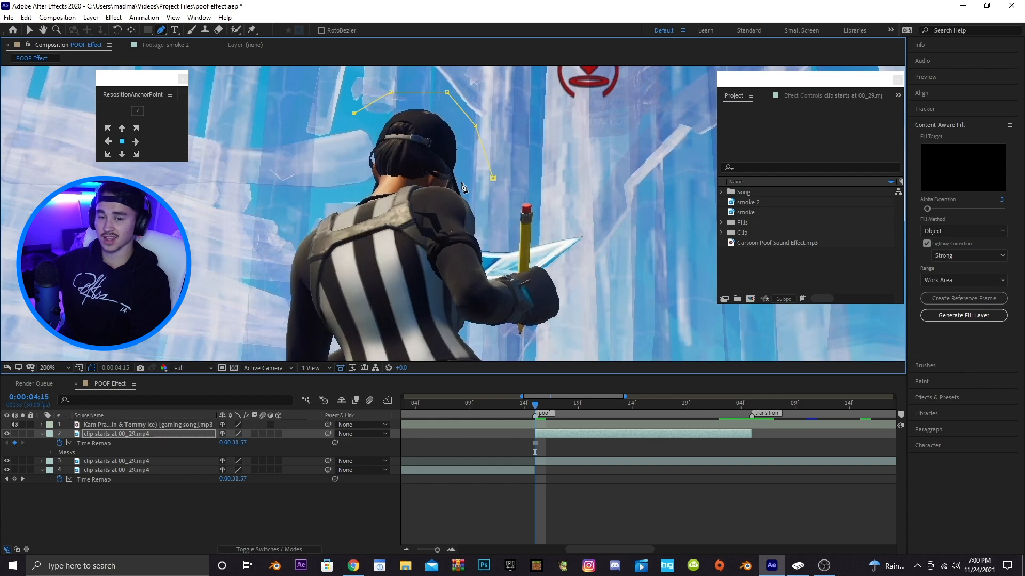
left_click(342, 143)
left_click(337, 176)
left_click(326, 202)
left_click(295, 216)
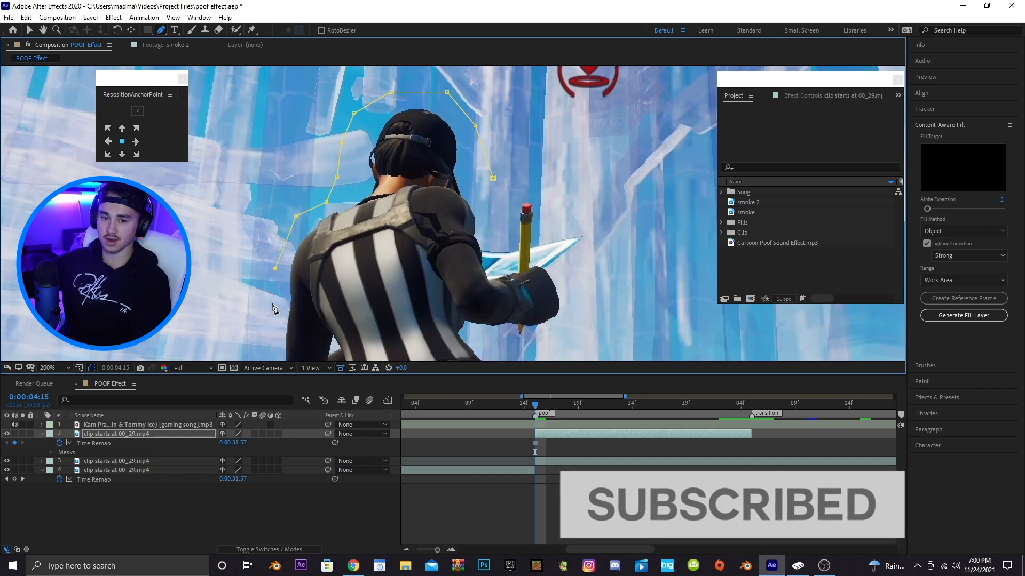
scroll(325, 227, "up", 2)
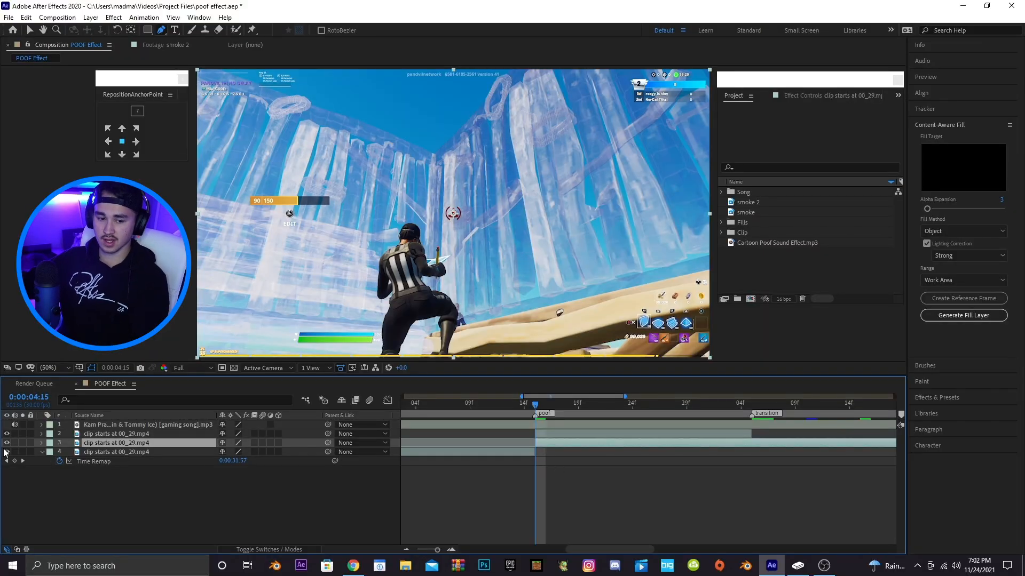
Hide the clip layer beneath the masked layer to view the isolated character
left_click(6, 443)
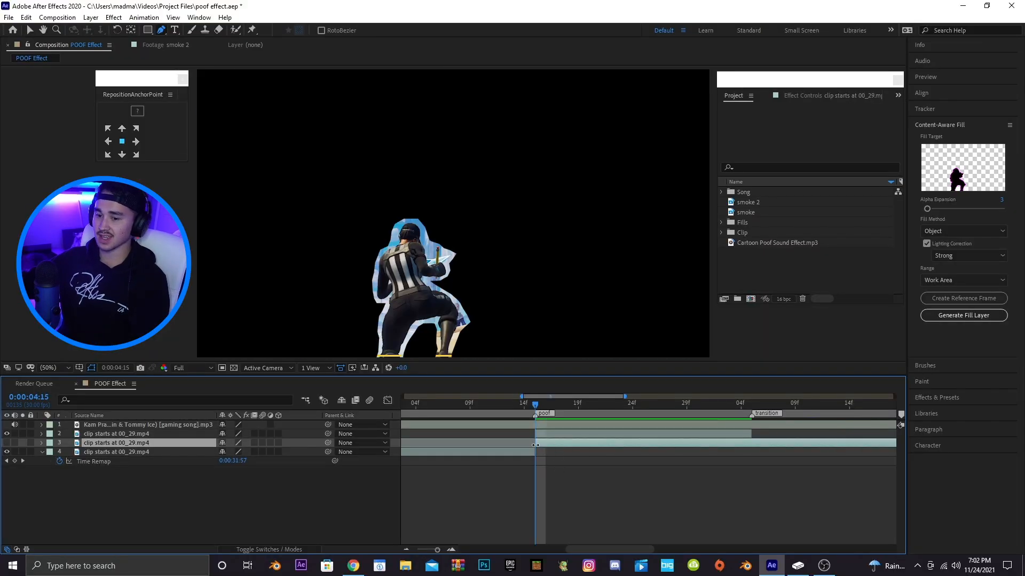
key("period")
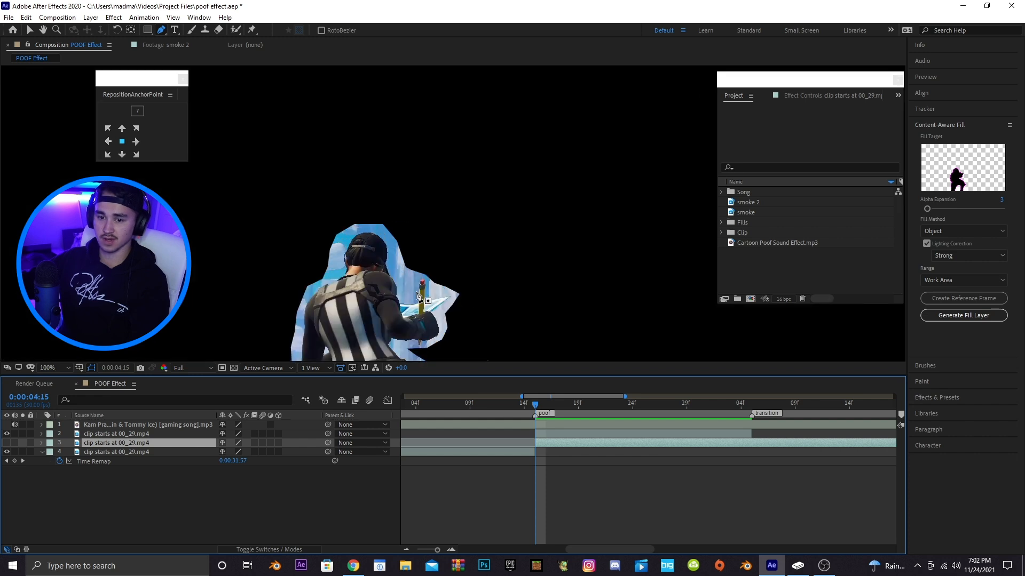
key("comma")
left_click(554, 436)
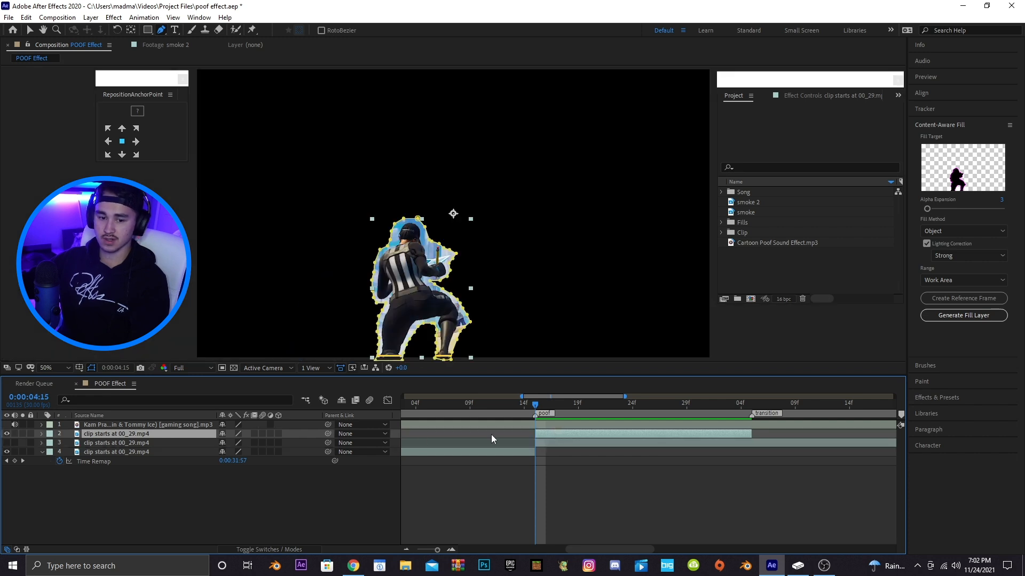
Set the character mask's mode to Subtract
left_click(42, 434)
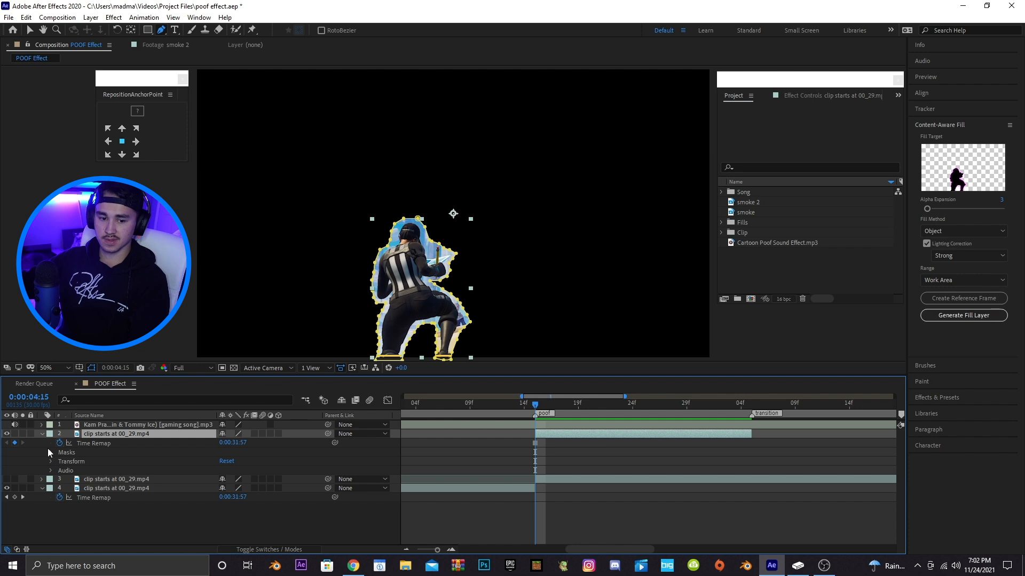
left_click(51, 453)
left_click(260, 462)
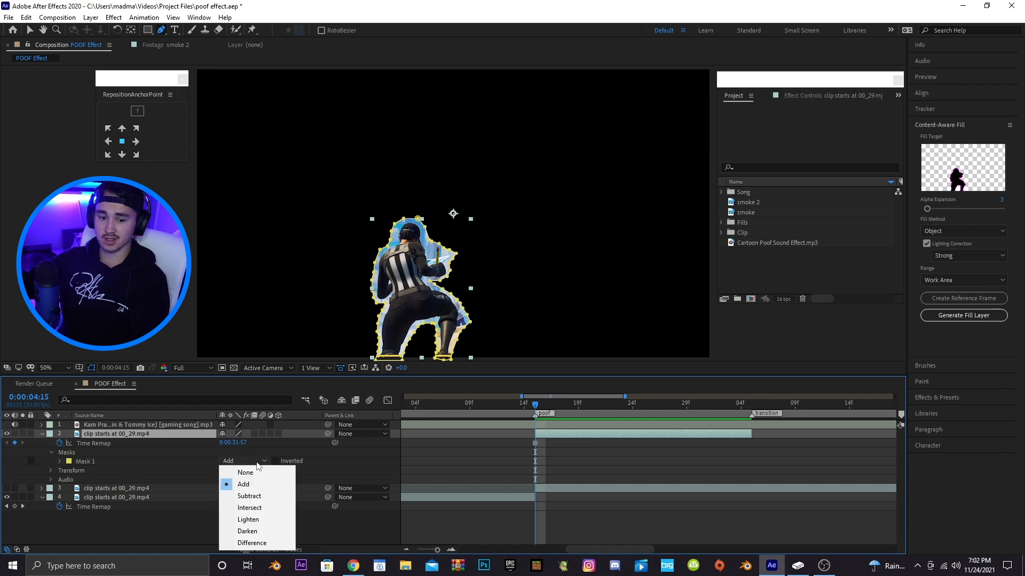
left_click(250, 496)
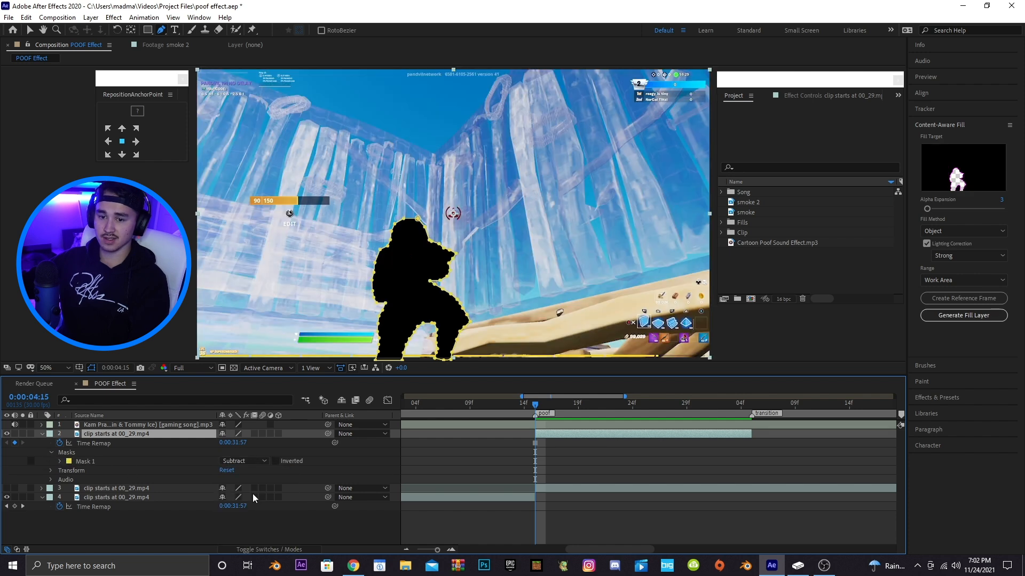
left_click(41, 433)
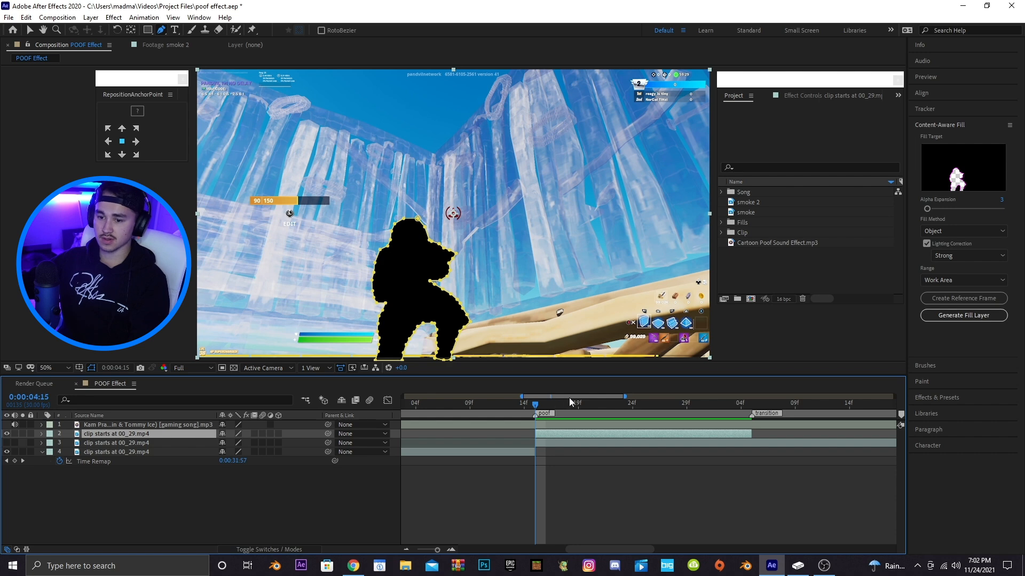
Generate a Content-Aware Fill layer for the masked area using the Object method over the Work Area
left_click_drag(570, 397, 582, 400)
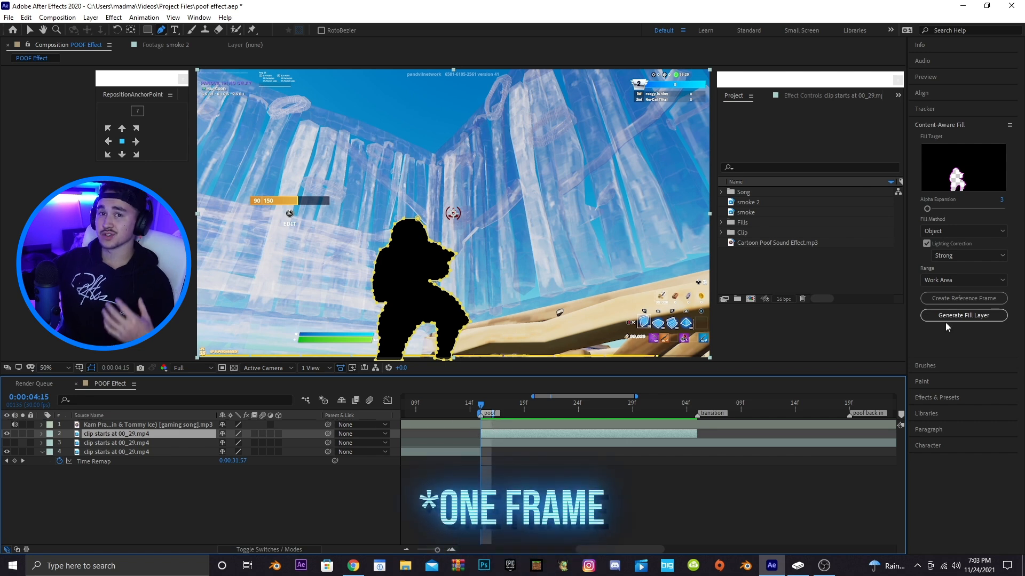
left_click(963, 316)
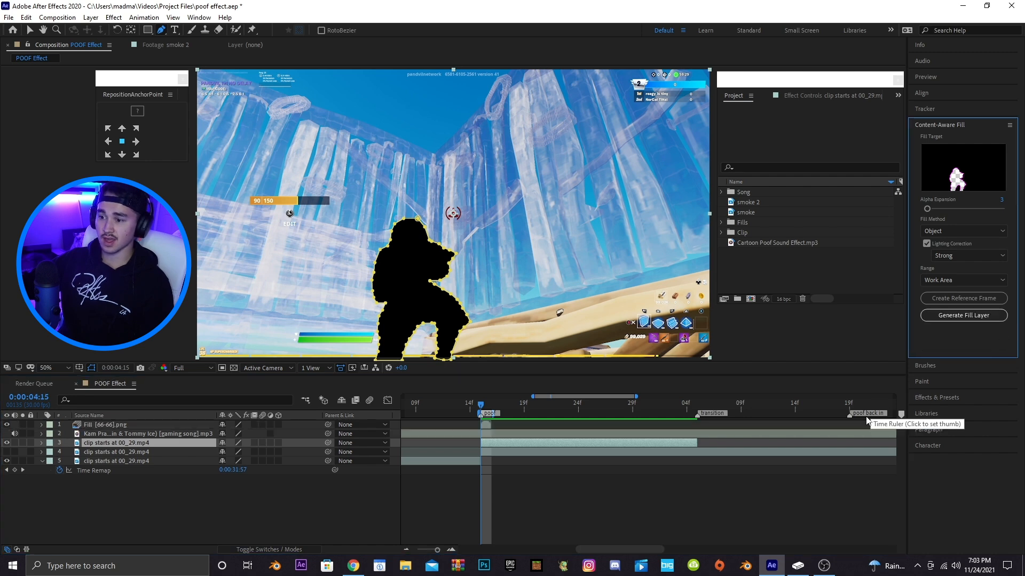
left_click(478, 477)
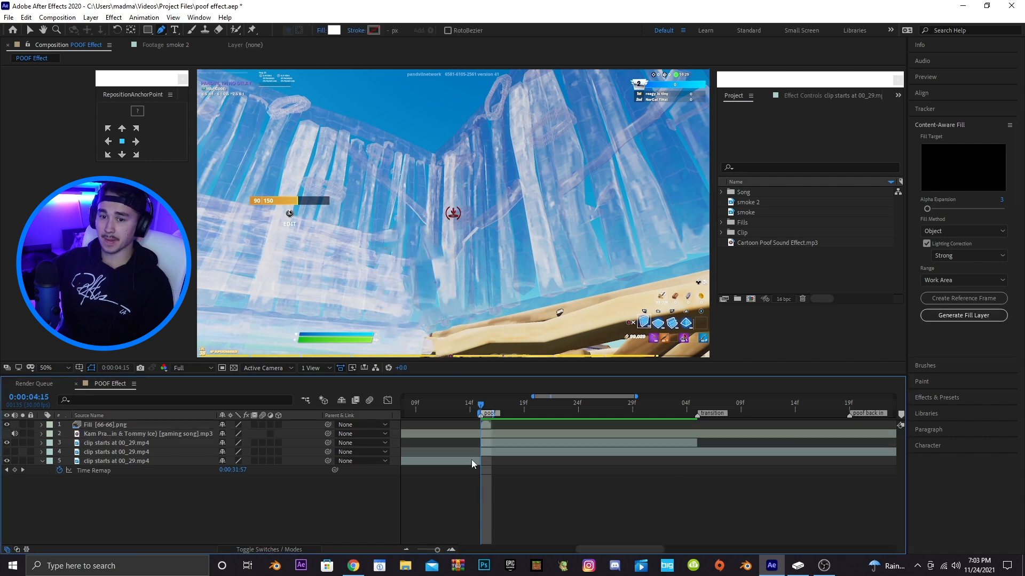
Freeze the fill layer at the current frame and stretch its end to the transition marker
scroll(466, 322, "up", 1)
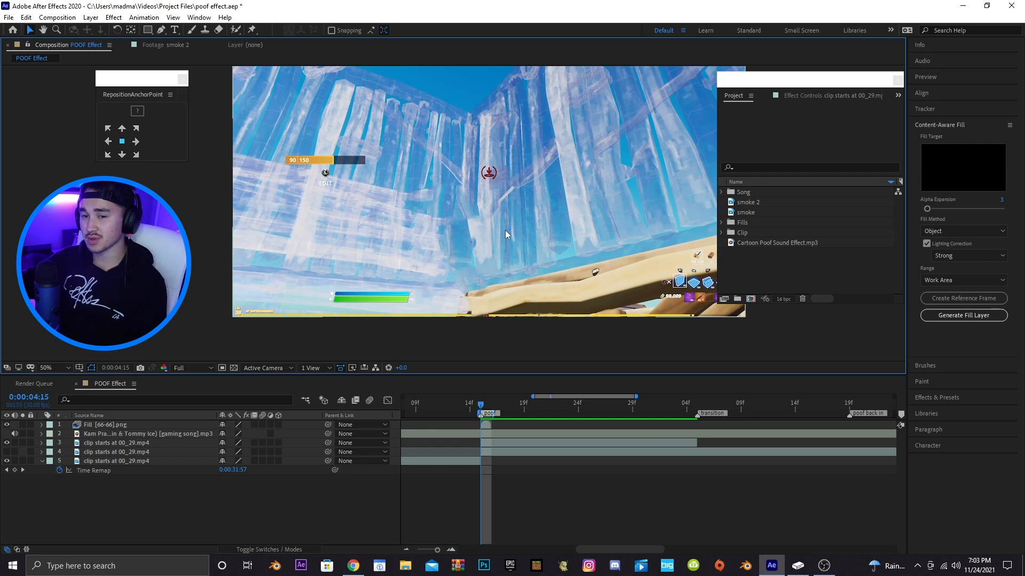
key("period")
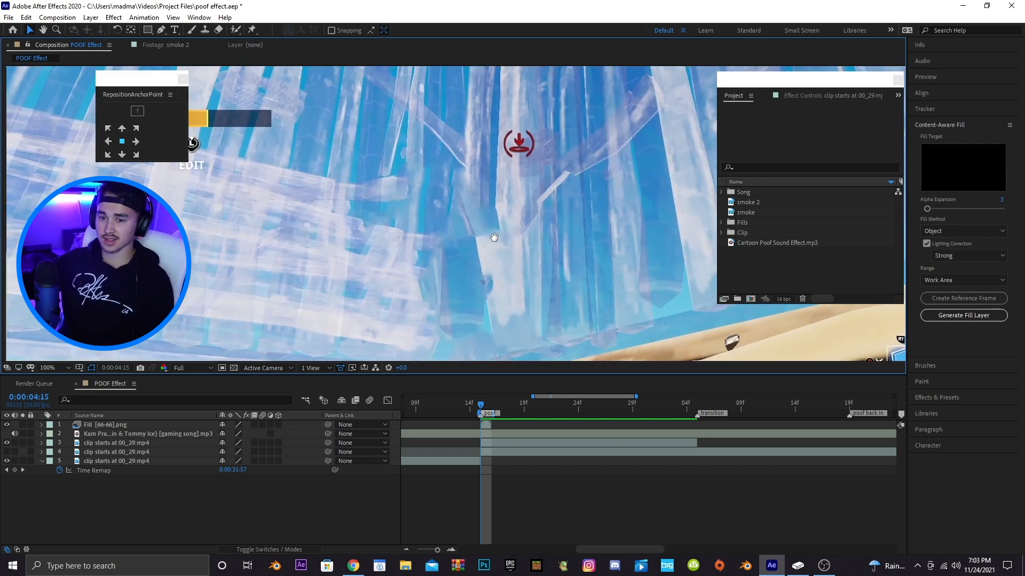
key("comma")
mouse_move(495, 413)
left_mouse_down()
mouse_move(884, 412)
mouse_move(610, 410)
left_mouse_up()
left_click_drag(701, 397, 549, 392)
left_click(571, 426)
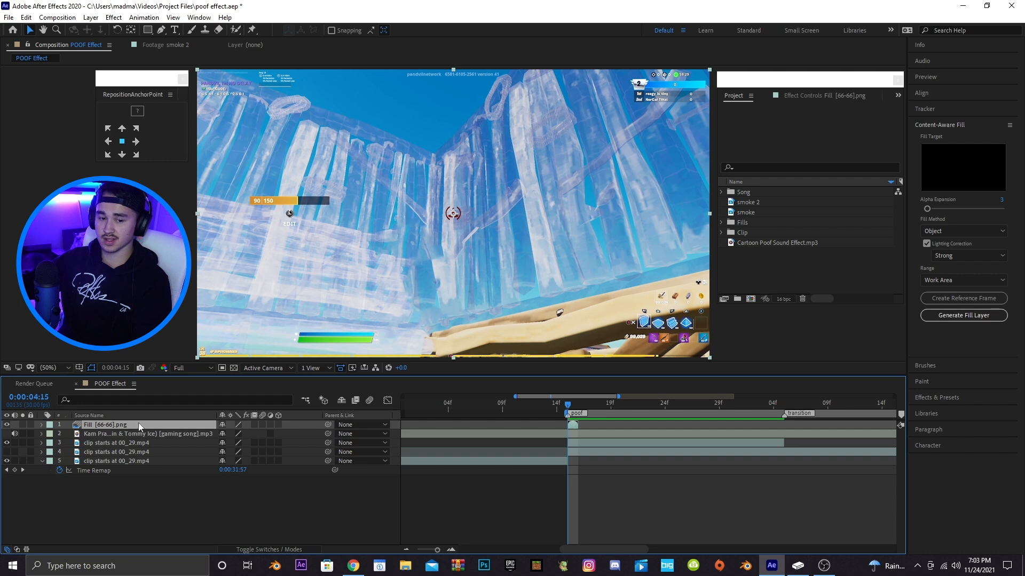
right_click(572, 430)
mouse_move(656, 181)
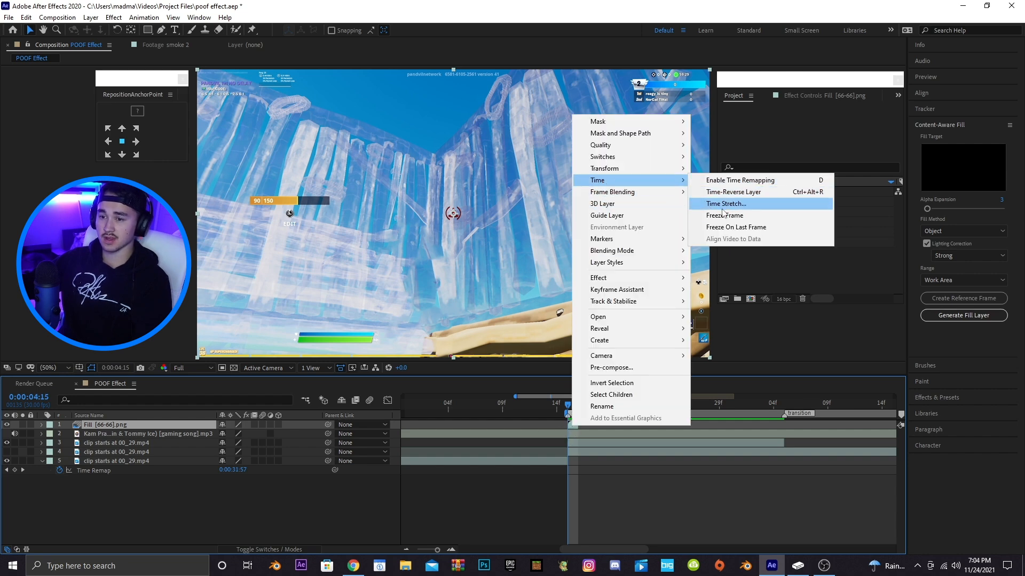
left_click(724, 215)
left_click_drag(579, 428, 785, 431)
scroll(482, 421, "right", 3)
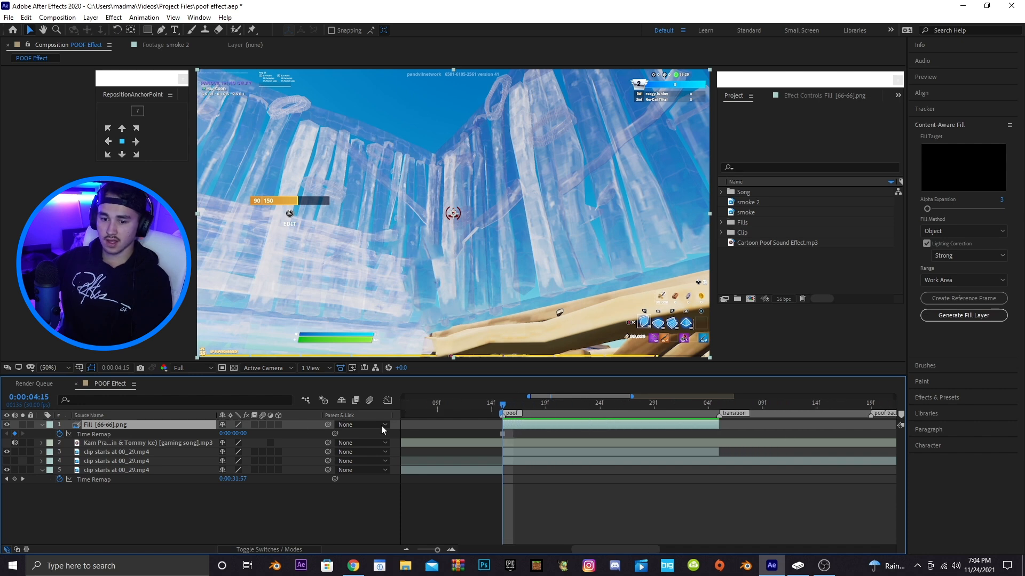
Reorder layers: move the fill below the song layer and the later clip segment above the fill
left_click_drag(111, 427, 113, 447)
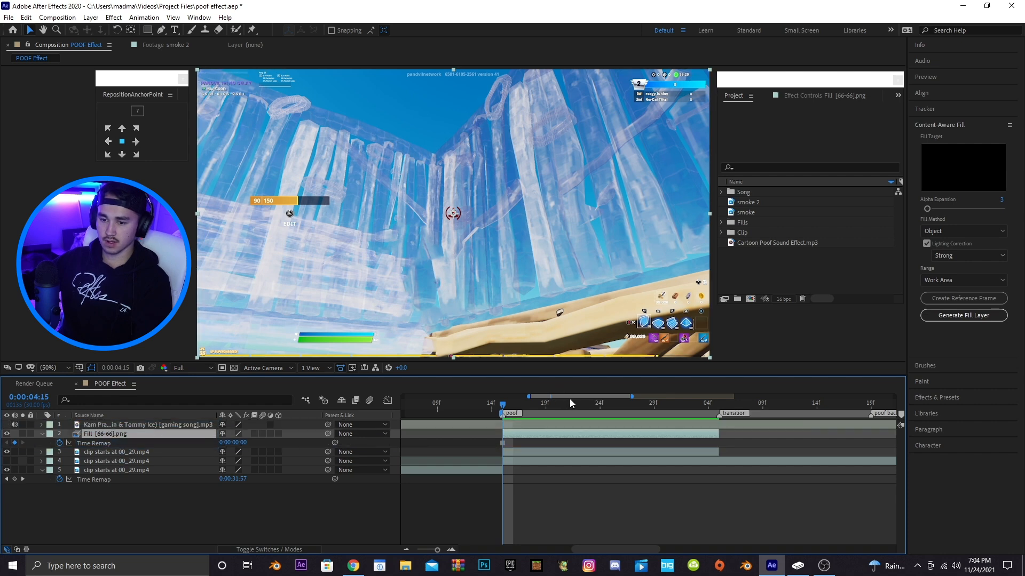
scroll(571, 398, "right", 1)
left_click(105, 463)
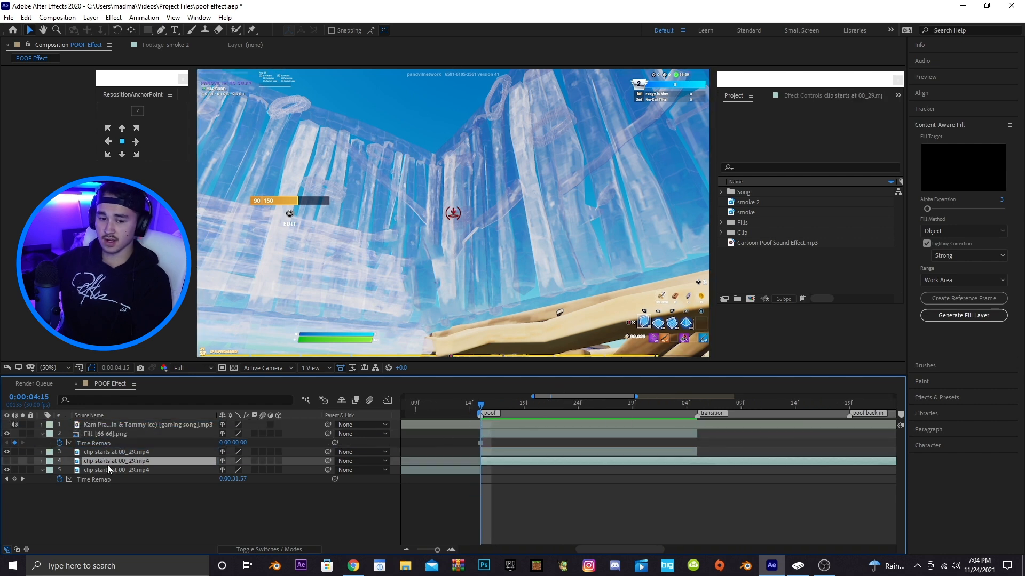
left_click_drag(118, 462, 117, 441)
Toggle the top clip layer's visibility repeatedly to compare it with the fill underneath
left_click(7, 434)
left_click(6, 434)
left_click(7, 434)
left_click(7, 434)
left_click(6, 434)
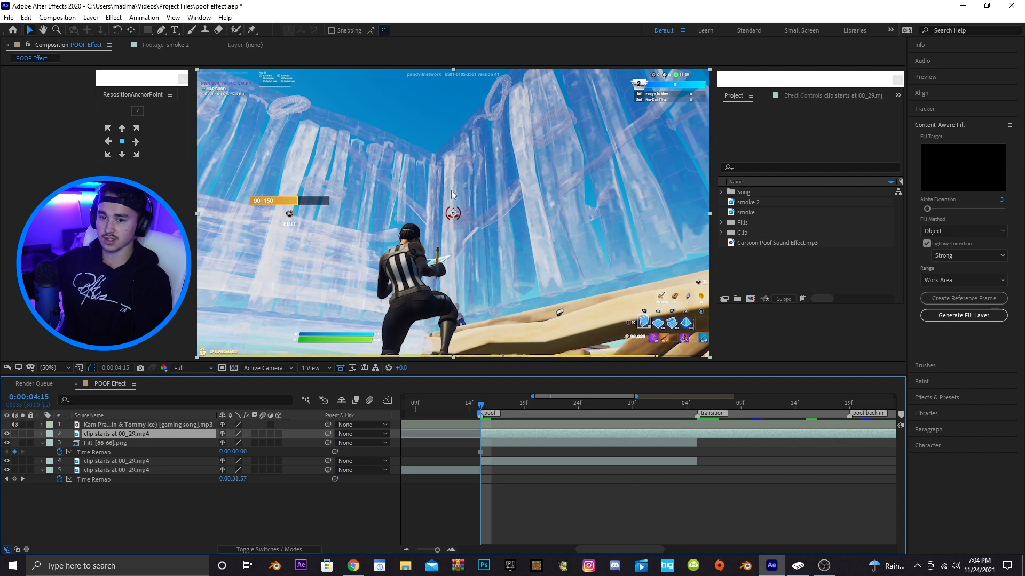
Toggle the top clip layer's visibility off and on once more to compare against the fill
left_click(6, 433)
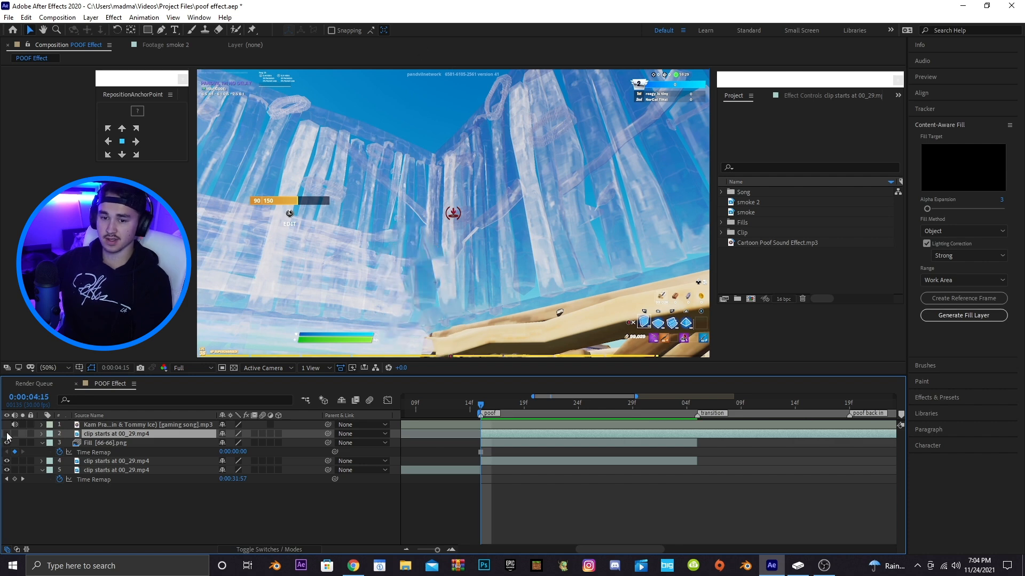
left_click(6, 434)
left_click_drag(609, 396, 607, 396)
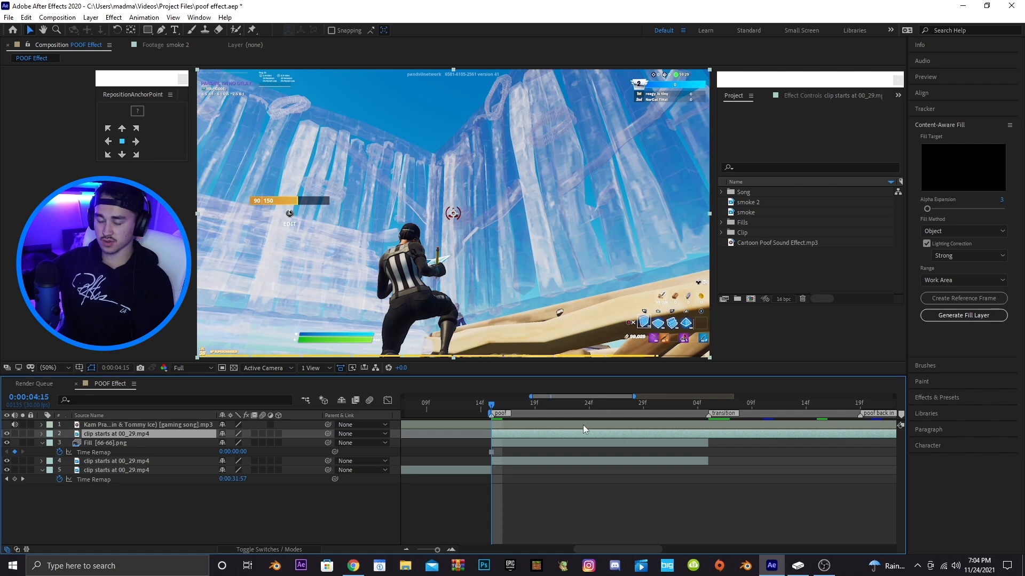
Duplicate the top clip layer and make the upper copy begin at the transition marker
key("ctrl+d")
left_click_drag(525, 436, 744, 433)
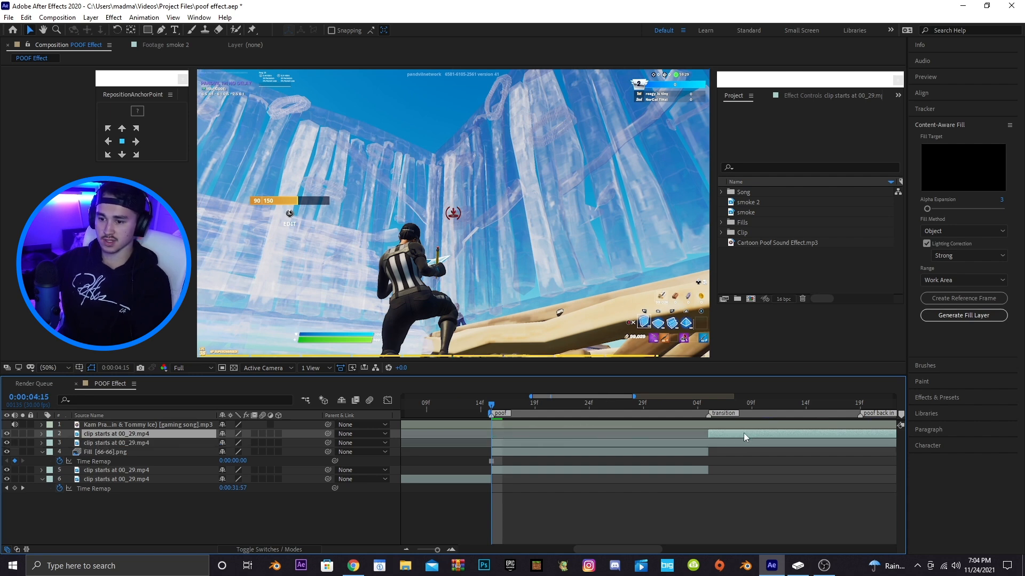
Freeze the lower clip copy at the current frame
left_click(499, 443)
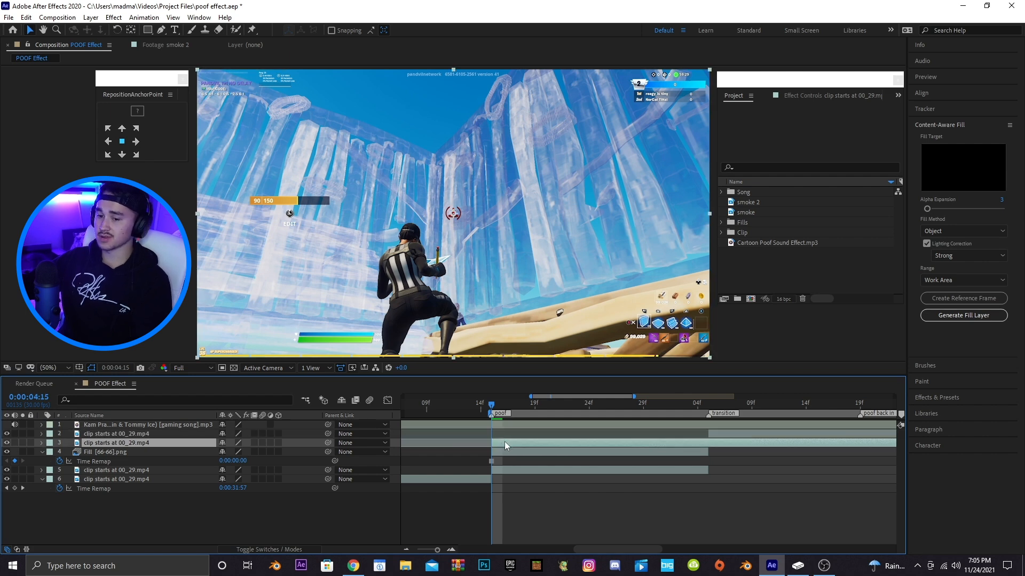
right_click(503, 443)
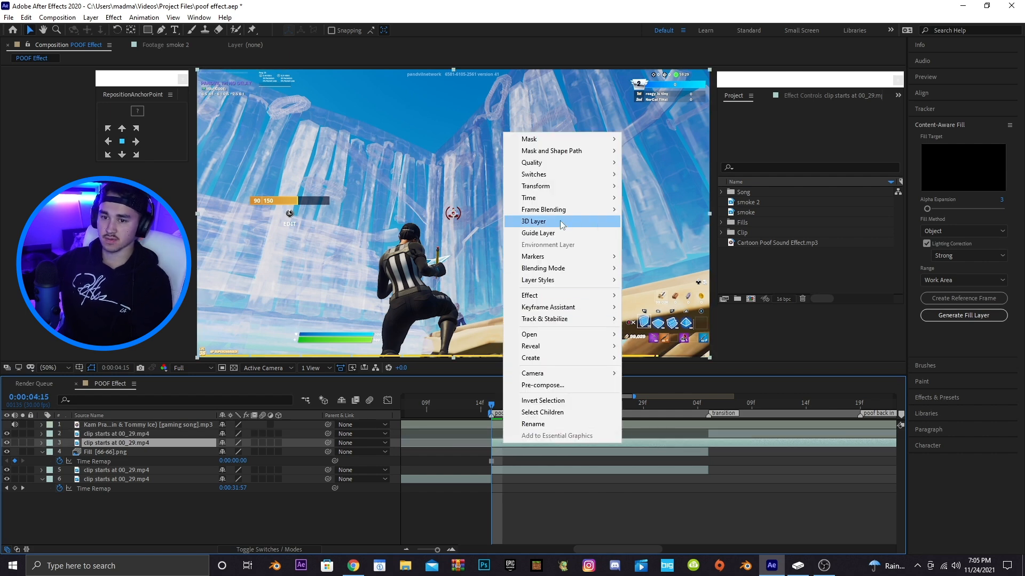
mouse_move(555, 198)
left_click(657, 235)
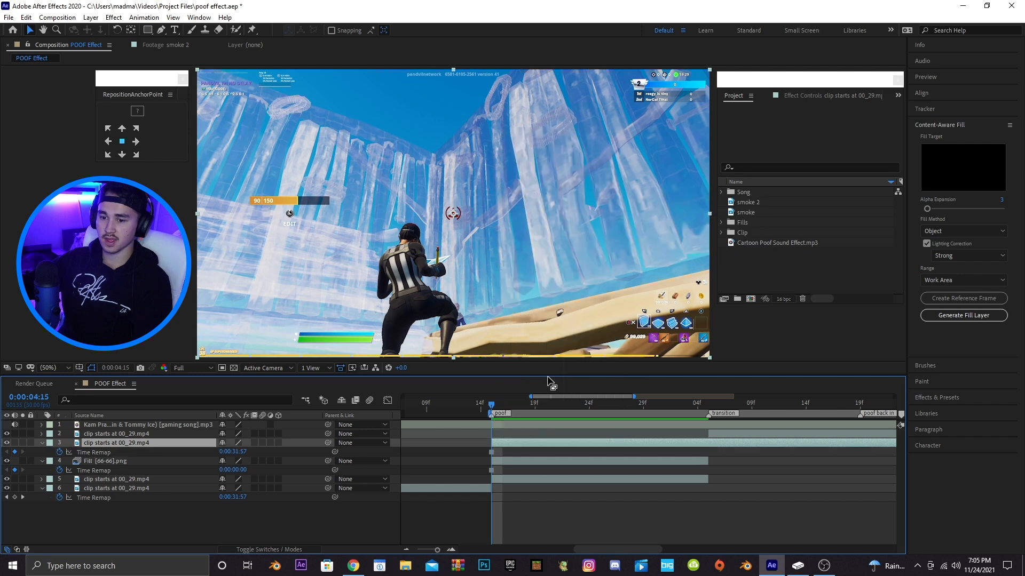
Rename the frozen clip layer as character
right_click(107, 443)
left_click(129, 424)
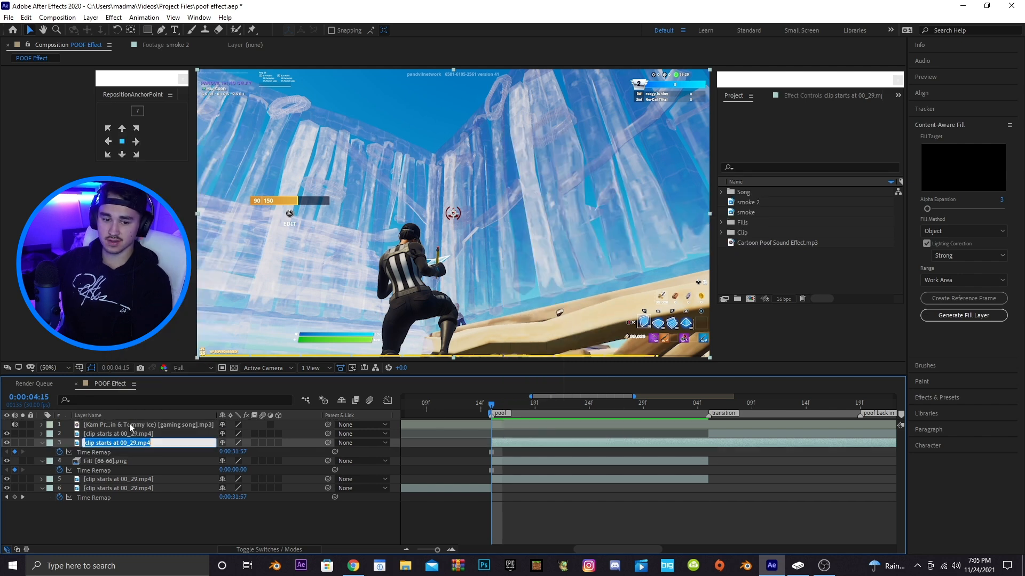
type("cha")
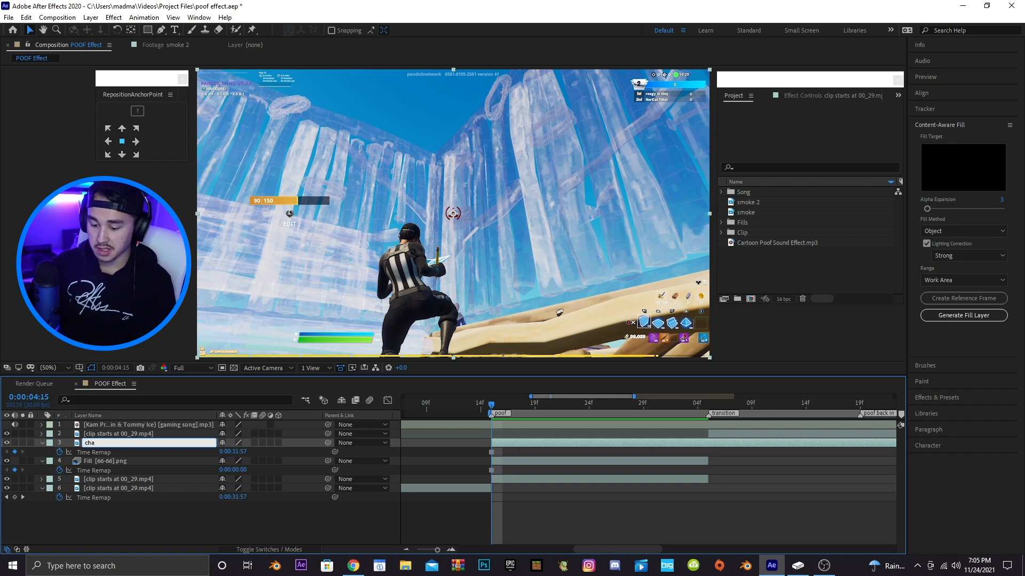
type("racter")
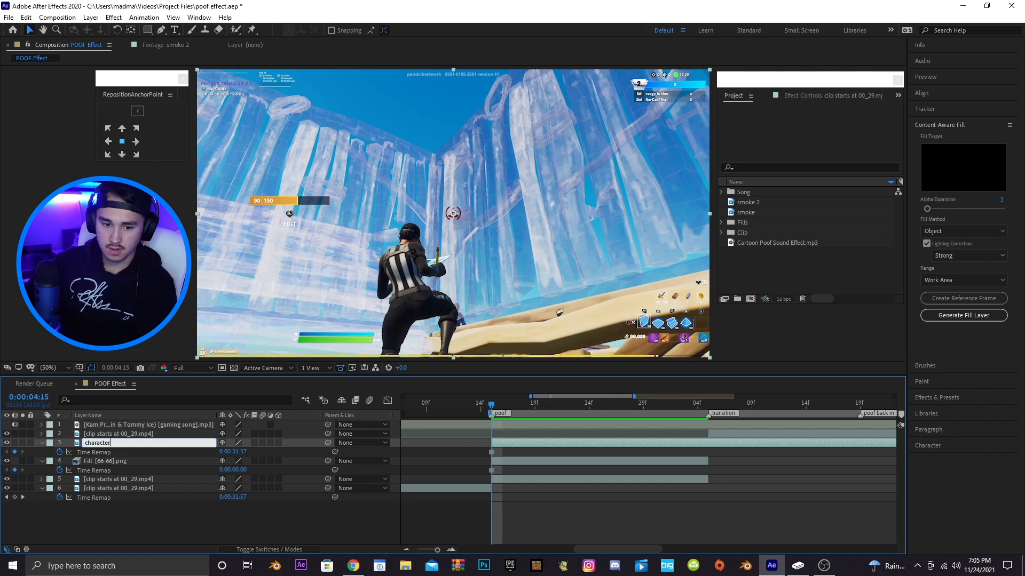
key("Return")
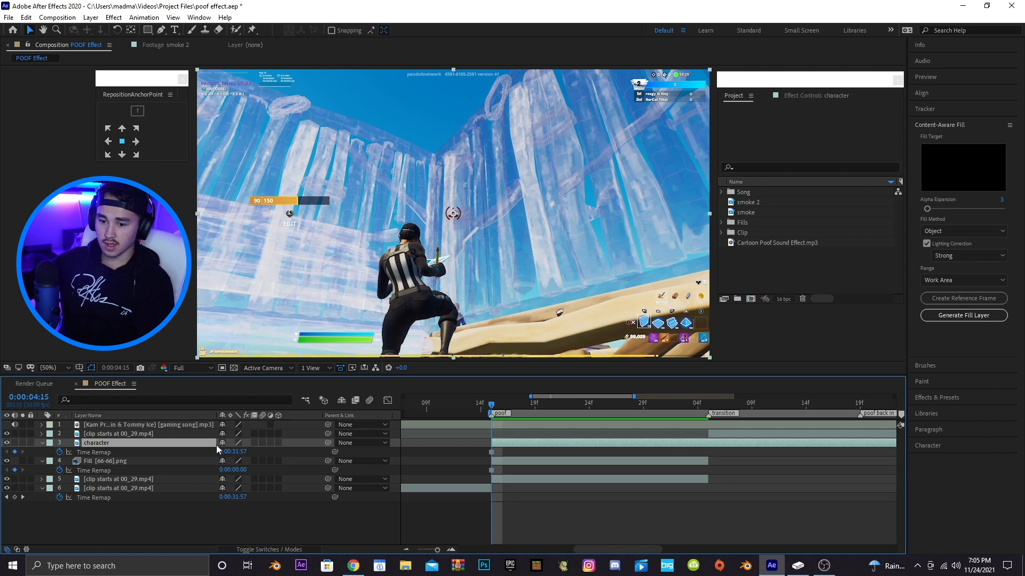
Rename the masked clip layer below the fill as background fill layer
right_click(116, 483)
left_click(128, 479)
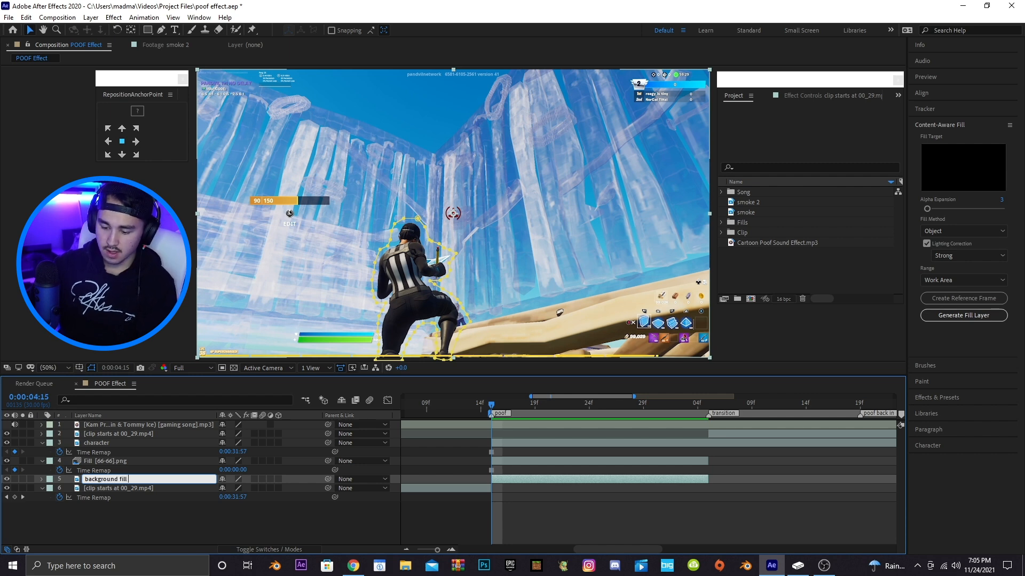
key("Return")
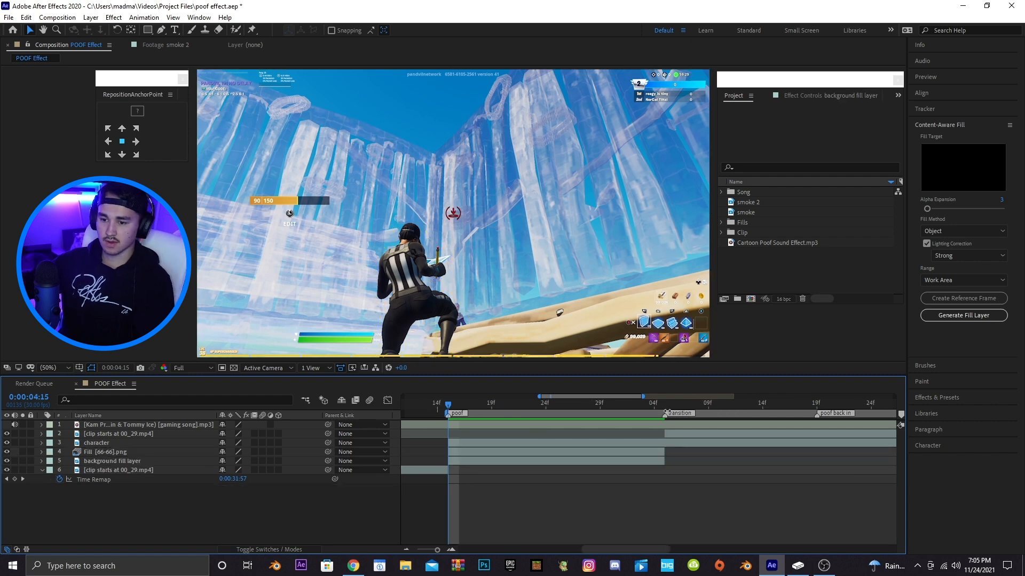
Split the character layer at the transition marker and delete the part after it
left_click(666, 408)
left_click(667, 442)
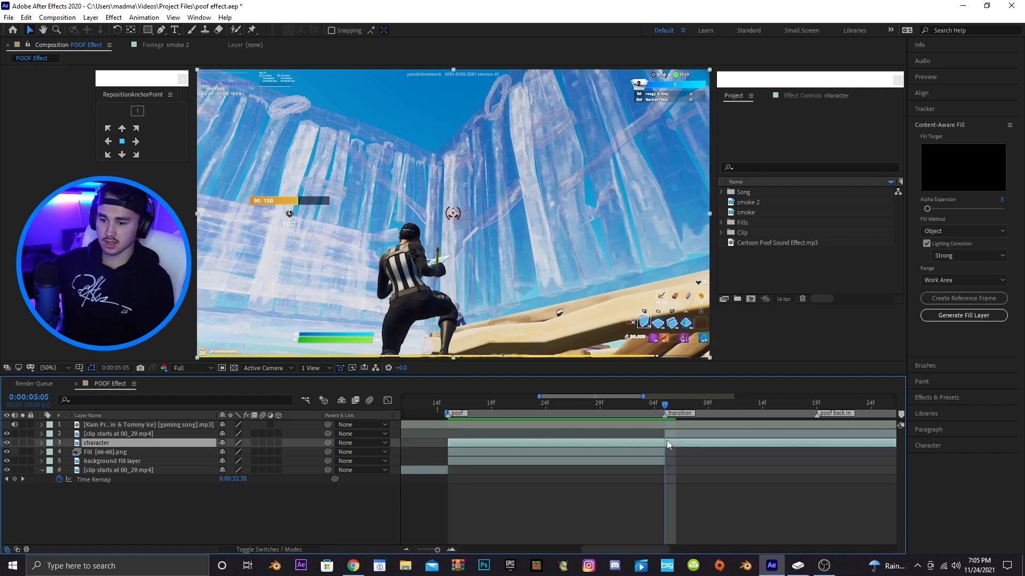
key("ctrl+shift+d")
key("Delete")
Keyframe the character layer's opacity from 100% at the poof marker down to 0% a few frames later
left_click_drag(622, 396, 599, 397)
left_click(561, 408)
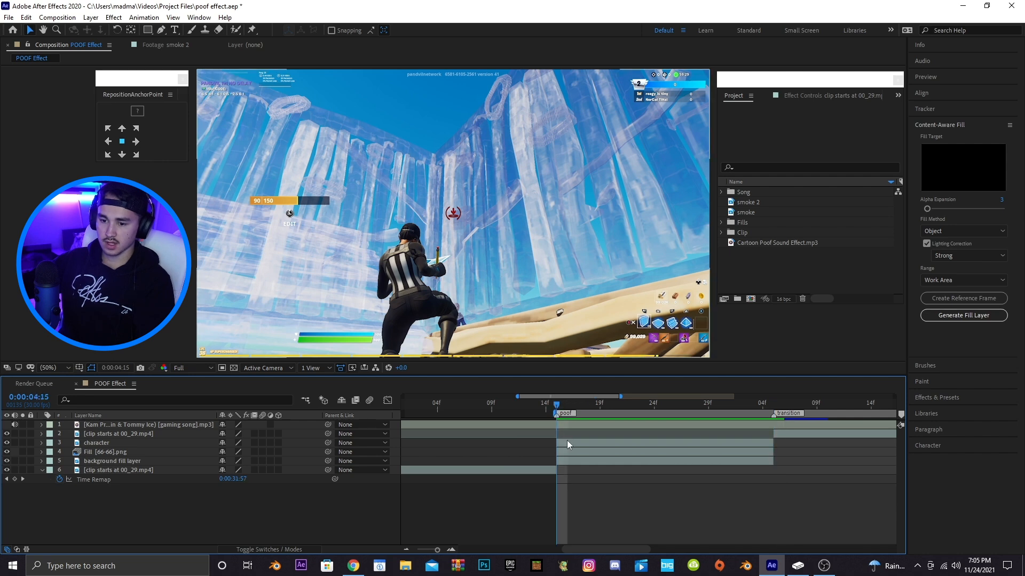
left_click(567, 440)
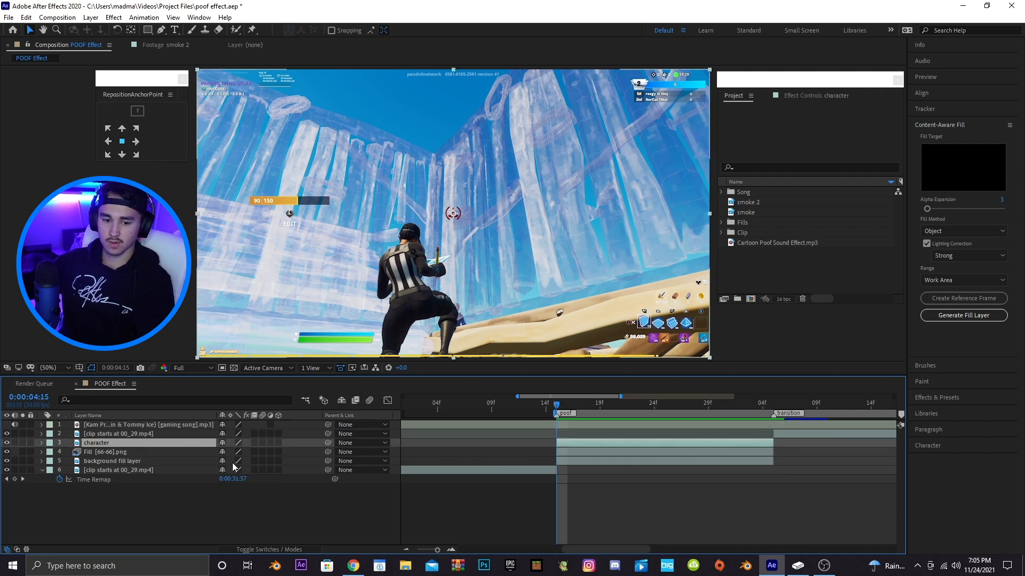
key("t")
left_click(68, 452)
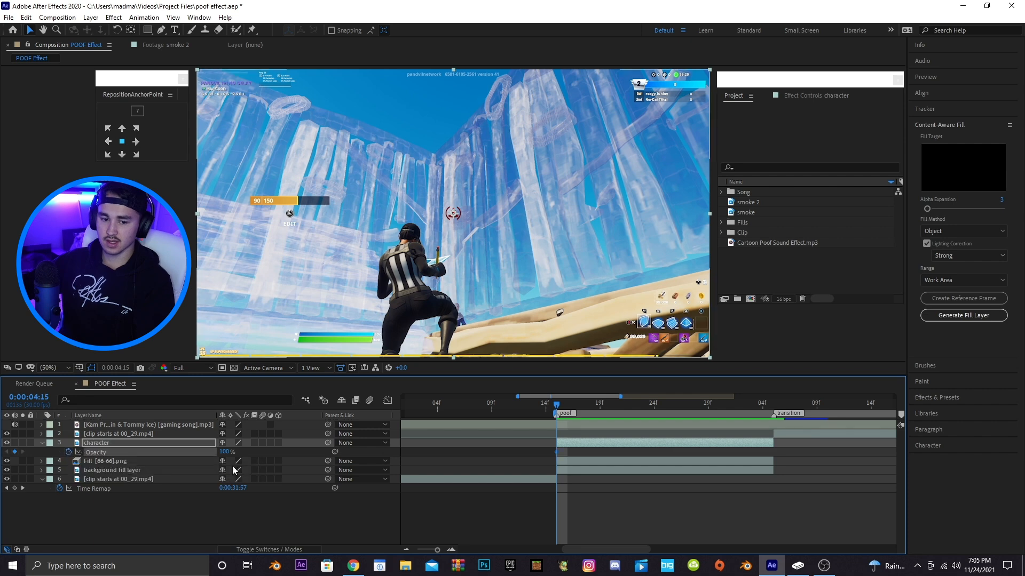
left_click_drag(571, 395, 585, 396)
left_click_drag(513, 404, 567, 404)
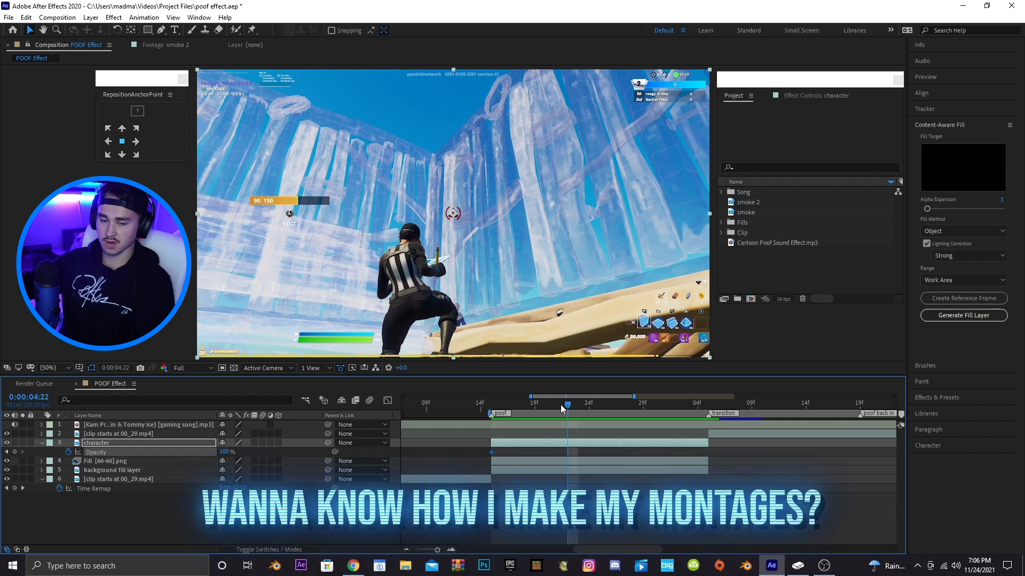
left_click_drag(224, 452, 204, 451)
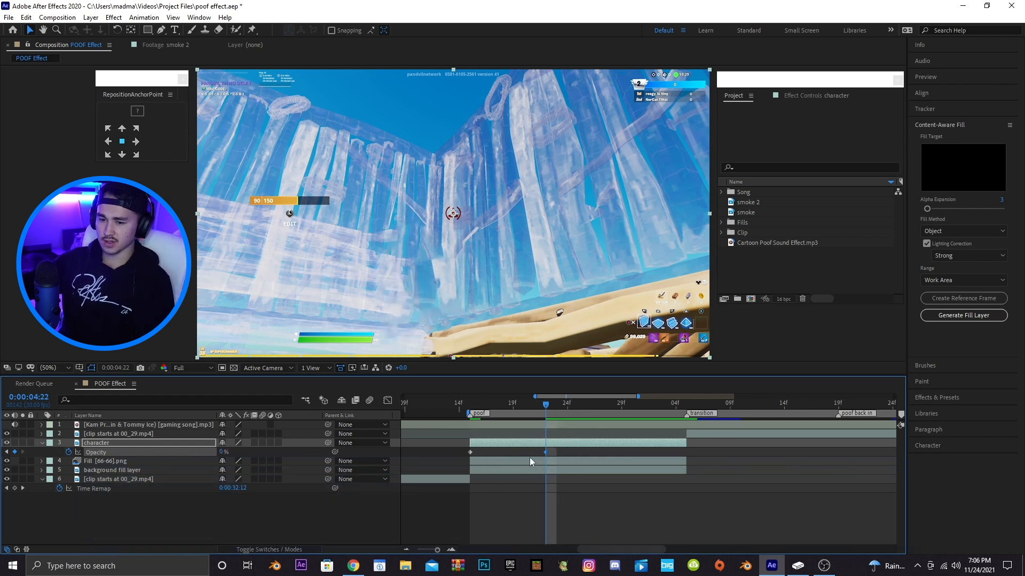
Apply Easy Ease to both opacity keyframes of the character layer
left_click_drag(554, 453, 459, 451)
right_click(468, 450)
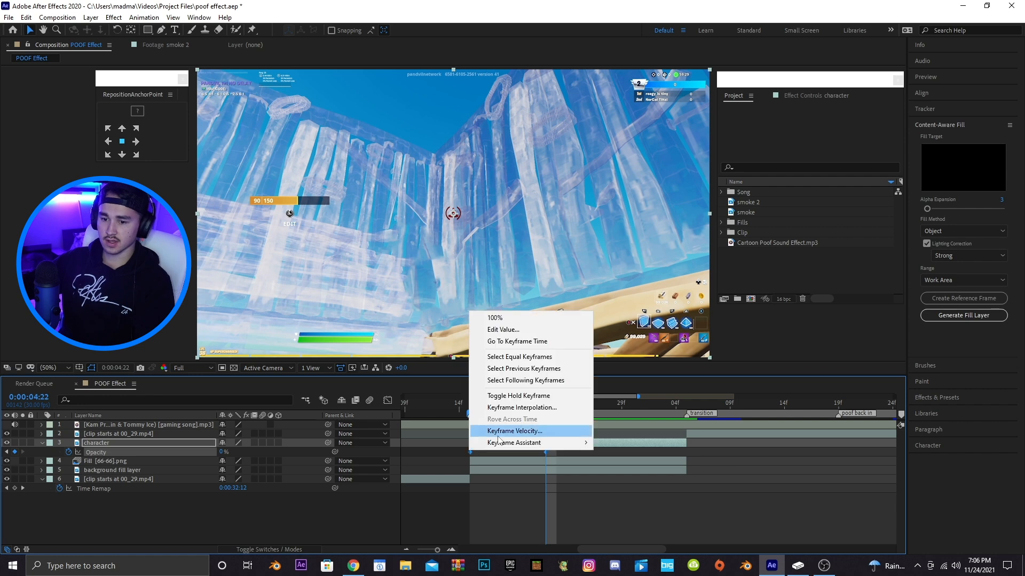
mouse_move(504, 443)
left_click(643, 474)
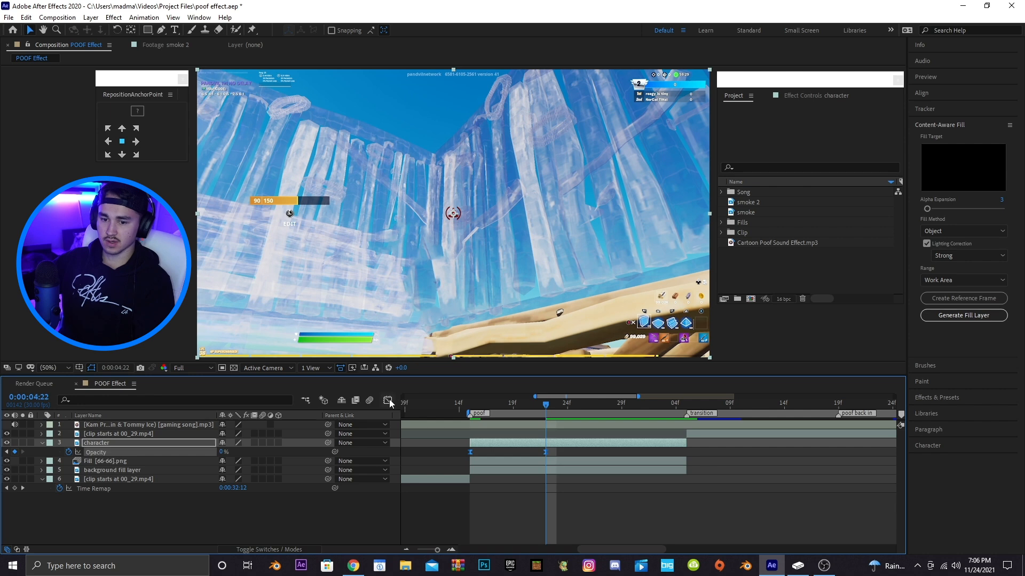
Reshape the opacity curve in the Graph Editor so the character fades out quickly right after the poof
left_click(387, 401)
left_click(469, 428)
left_click_drag(494, 430, 465, 437)
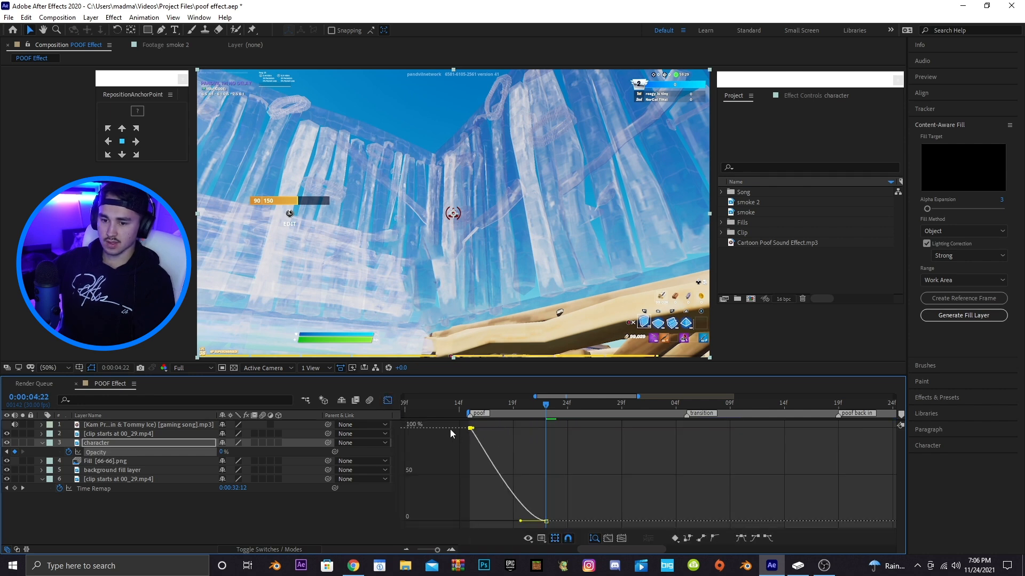
left_click_drag(521, 523, 470, 521)
mouse_move(469, 406)
left_mouse_down()
mouse_move(518, 407)
mouse_move(473, 410)
left_mouse_up()
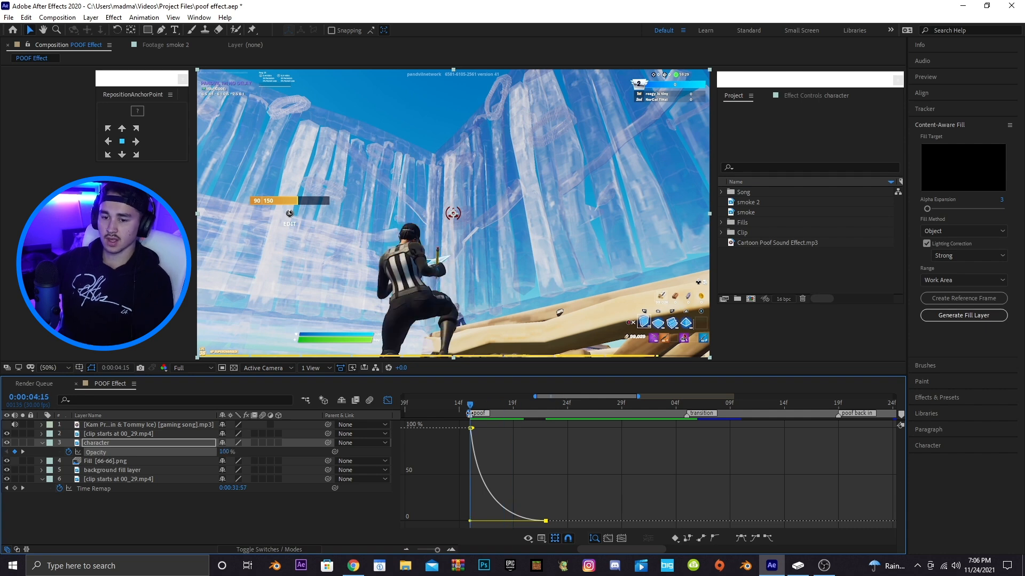
left_click(387, 400)
Split the top clip layer at the poof back in marker and delete the part before it
left_click_drag(564, 395, 629, 394)
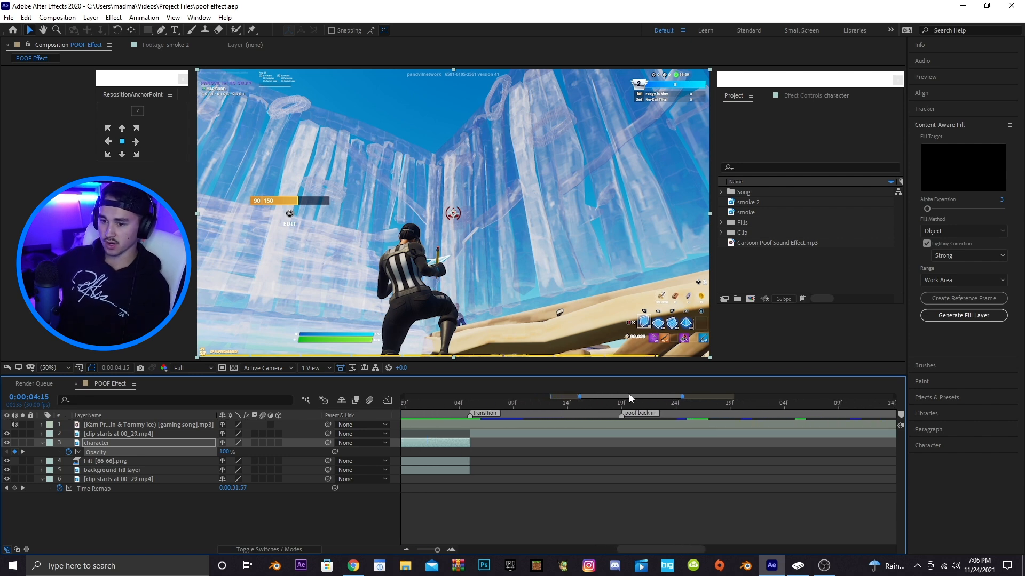
left_click(469, 405)
left_click_drag(634, 399, 657, 397)
left_click(543, 402)
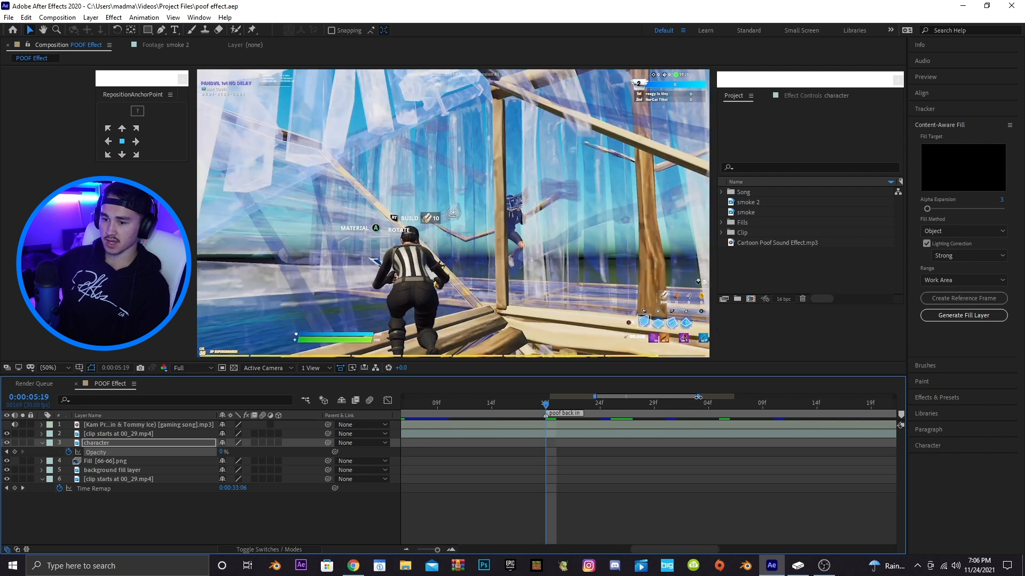
left_click_drag(700, 399, 762, 398)
left_click_drag(498, 433, 404, 439)
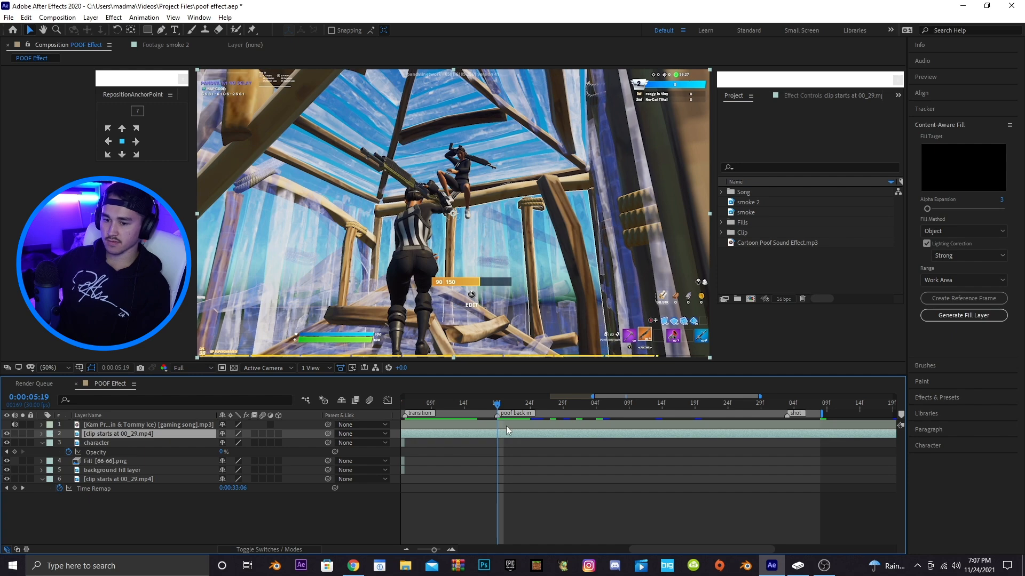
left_click_drag(501, 433, 529, 430)
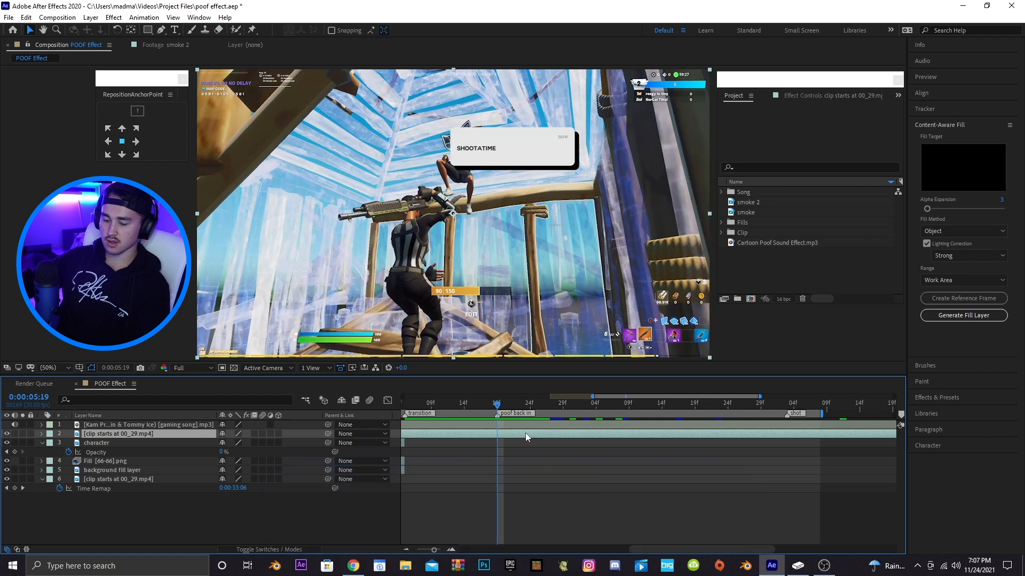
key("ctrl+shift+d")
left_click(473, 442)
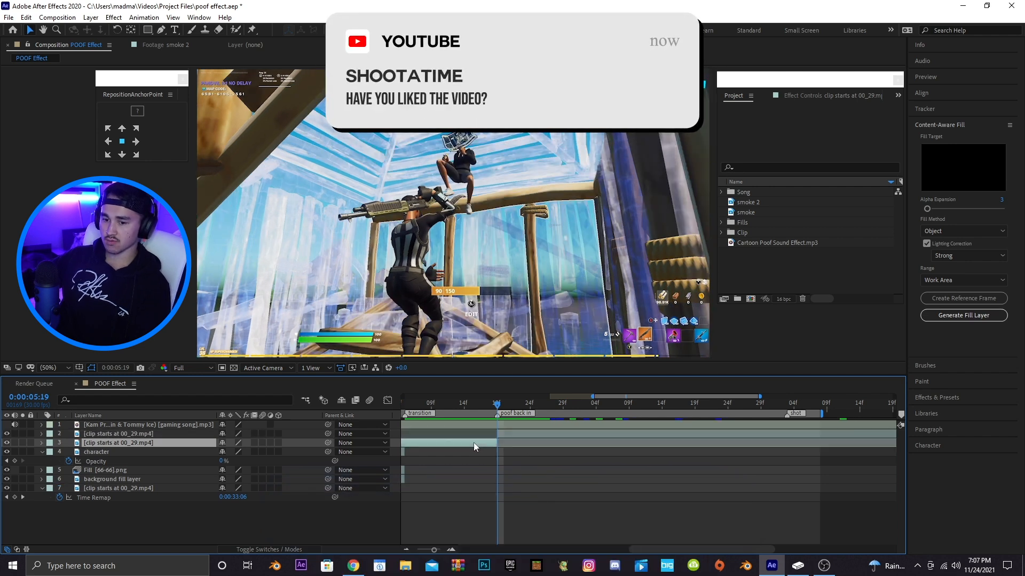
key("Delete")
Set Time Remap keyframes on the top clip at the poof back in marker and near the shot marker
left_click_drag(616, 396, 638, 395)
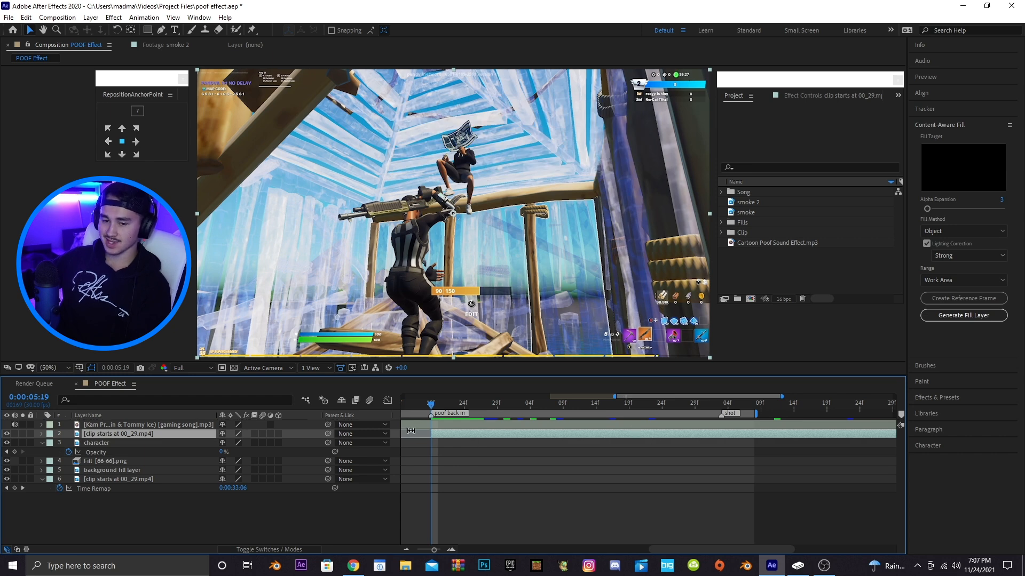
key("r")
key("r")
left_click(15, 443)
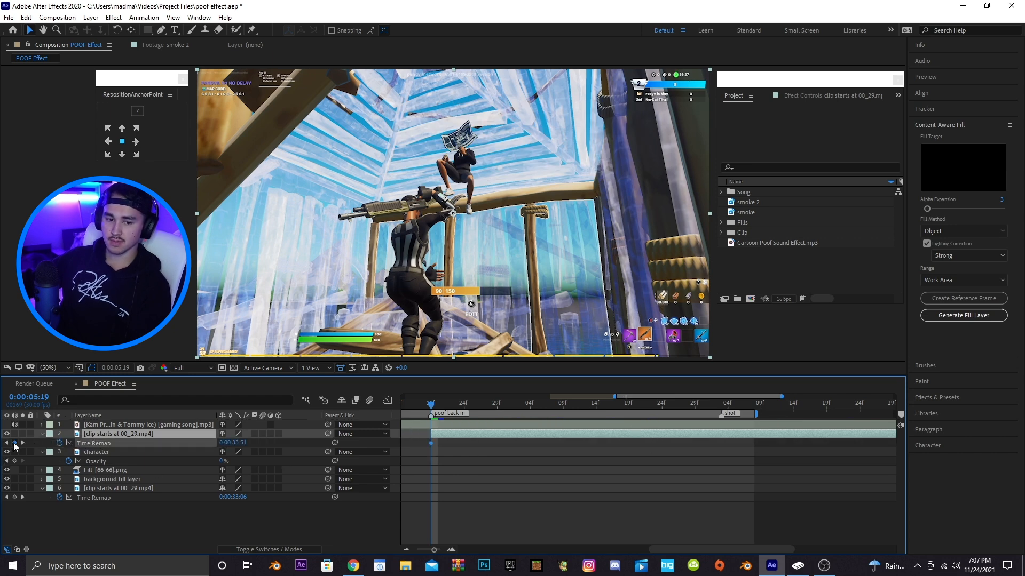
left_click_drag(487, 409, 491, 407)
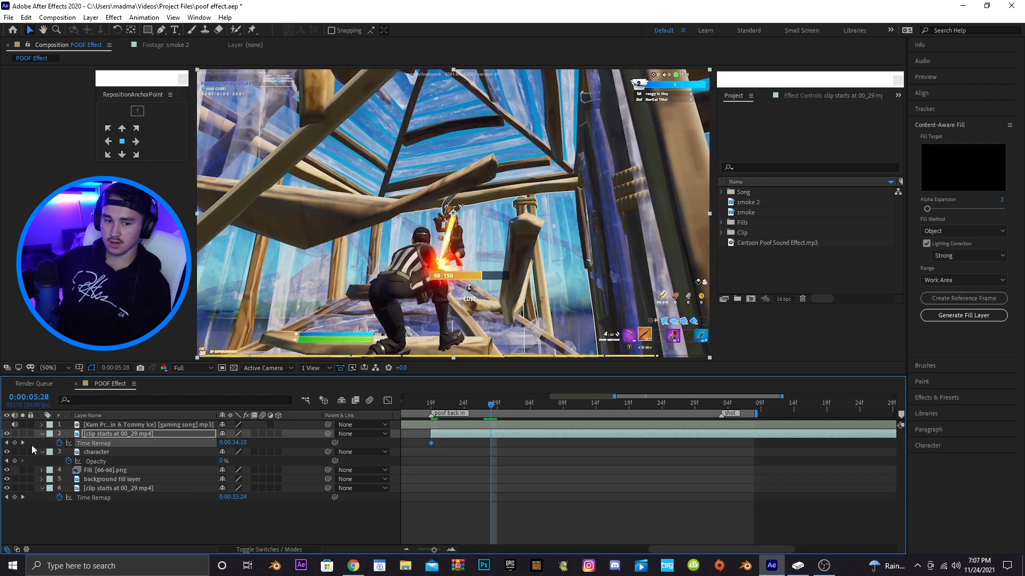
left_click_drag(489, 443, 718, 444)
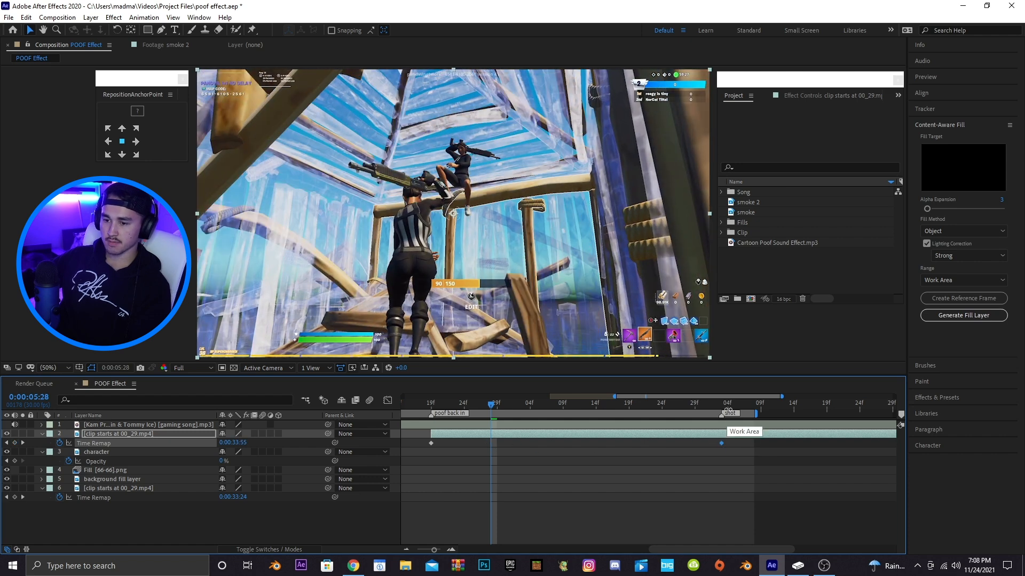
Apply Easy Ease to the top clip's Time Remap keyframes and open their curve in the Graph Editor
left_click_drag(733, 398, 738, 399)
left_click_drag(758, 442, 453, 445)
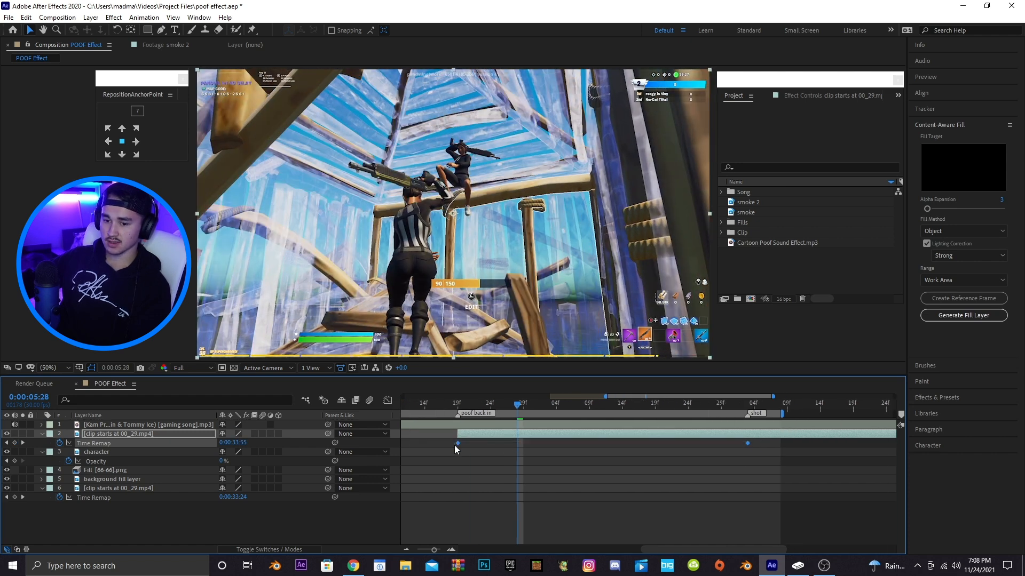
right_click(459, 443)
mouse_move(499, 435)
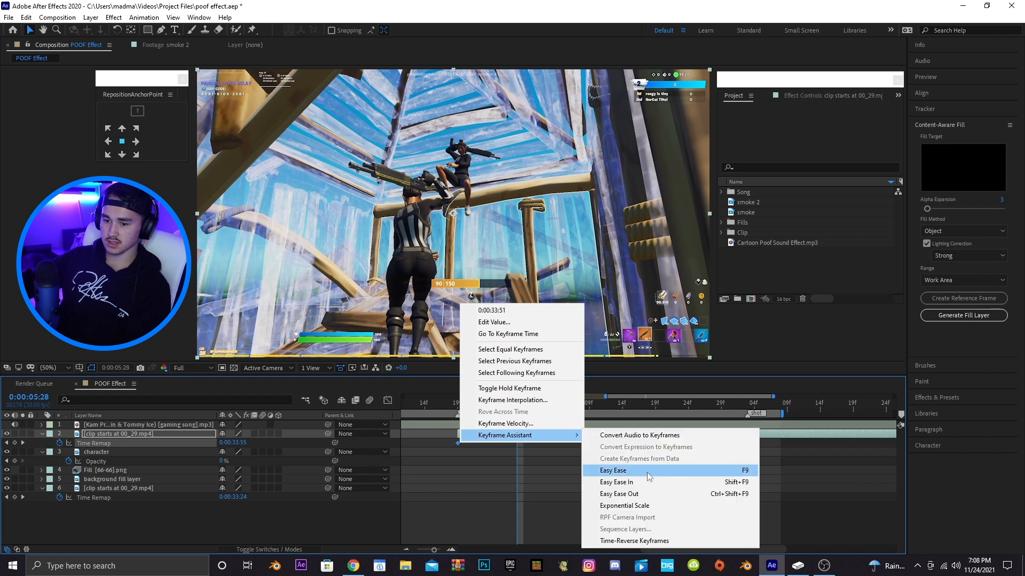
left_click(613, 471)
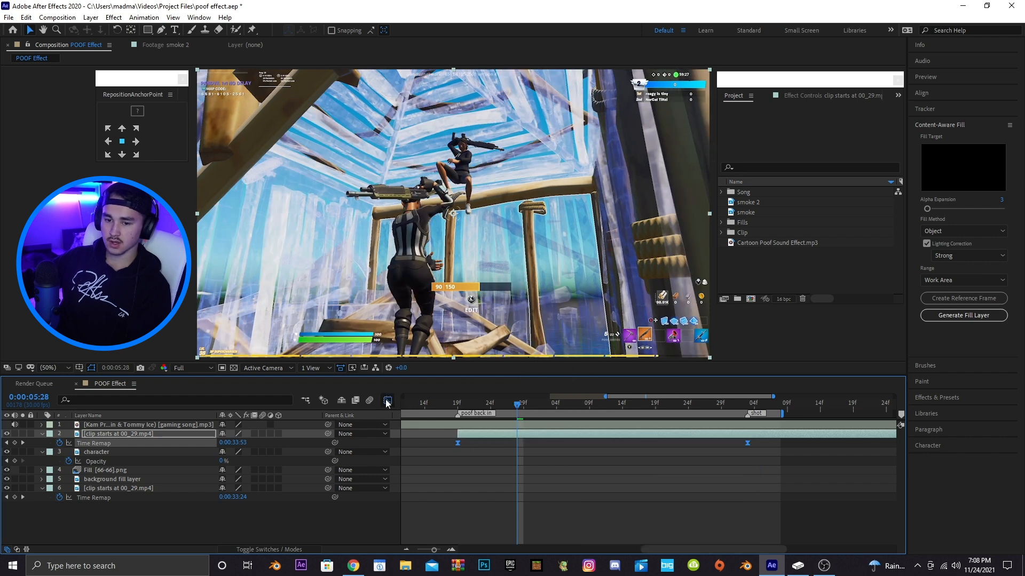
left_click(388, 400)
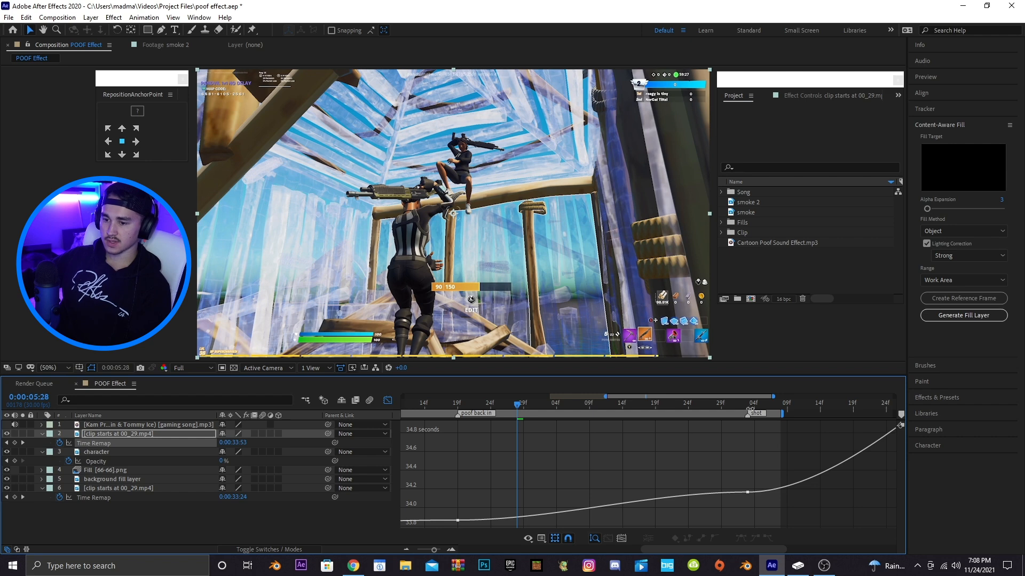
Reshape the top clip's Time Remap curve so it speeds up sharply after the poof back in keyframe and eases into the end
left_click_drag(772, 397, 726, 398)
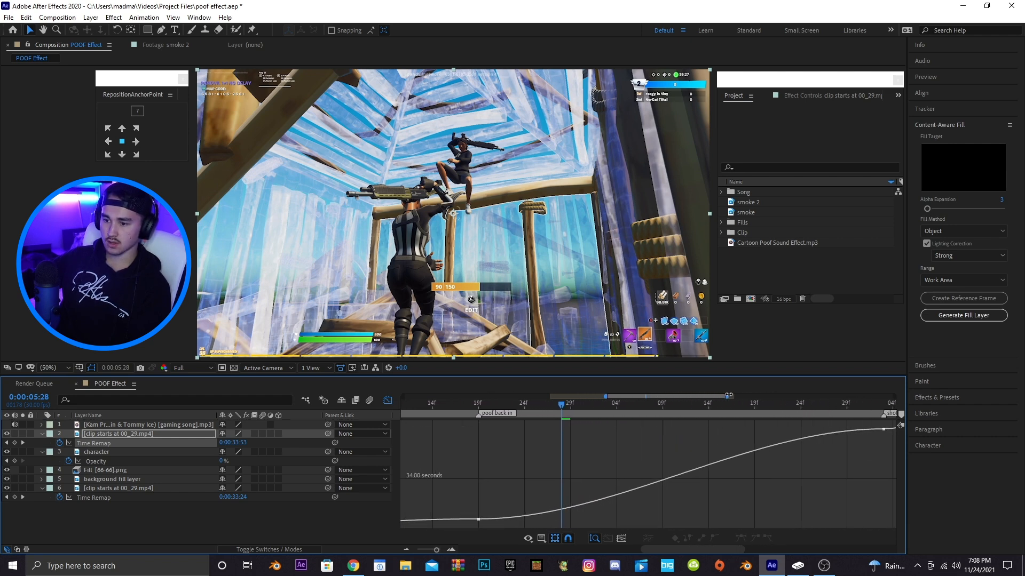
left_click(495, 521)
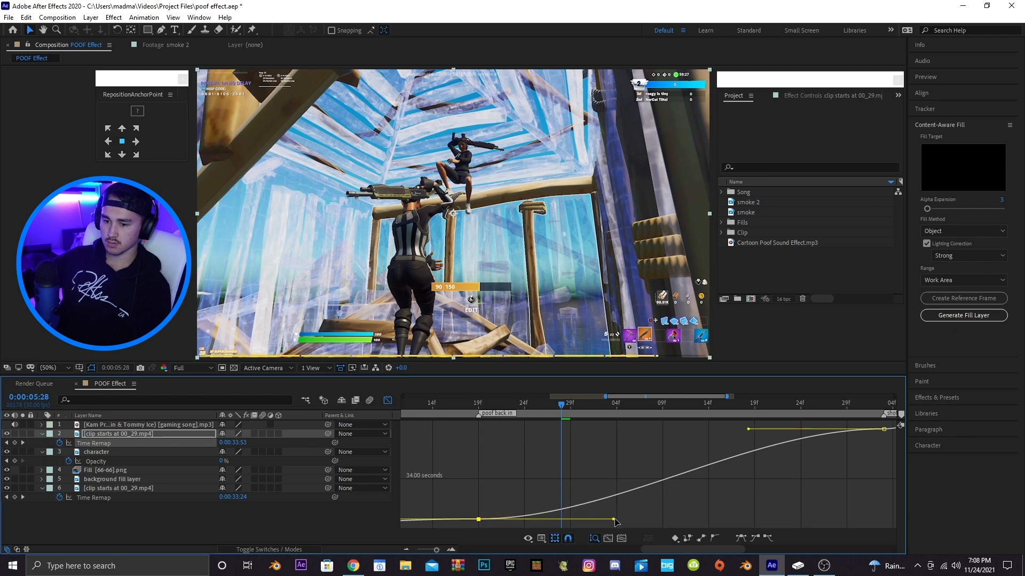
left_click_drag(613, 519, 499, 476)
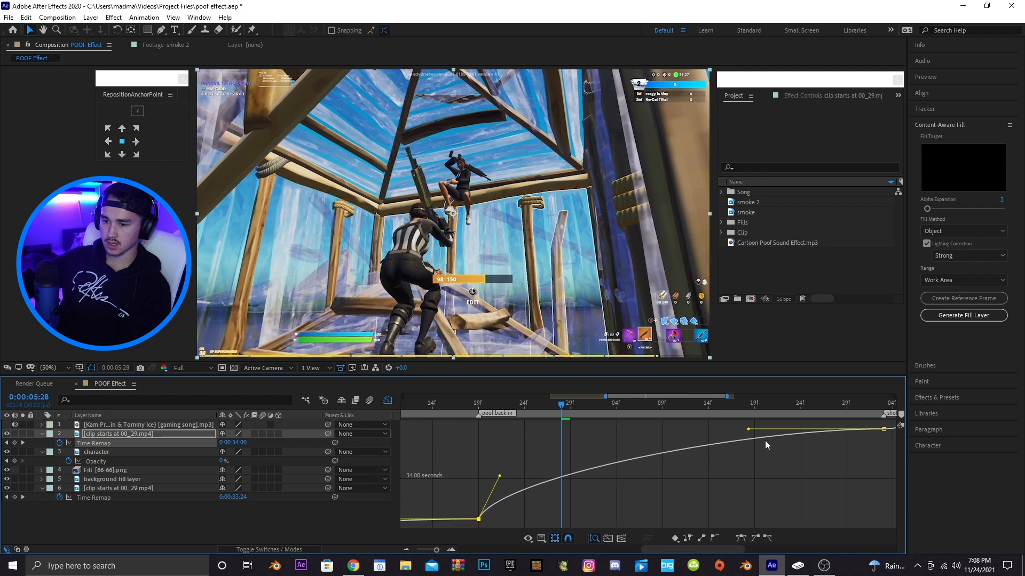
left_click_drag(749, 431, 736, 498)
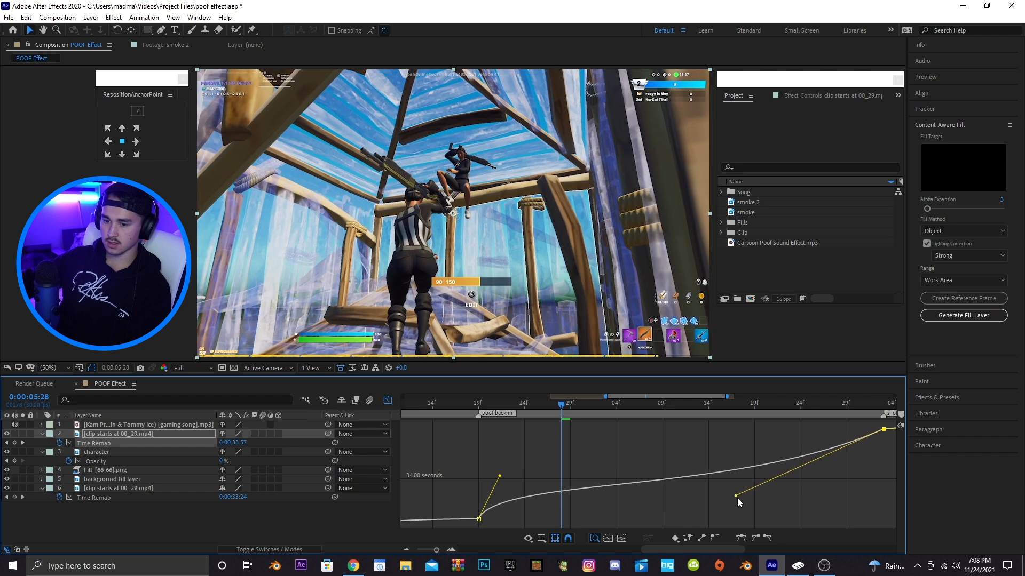
Turn on frame blending for the top clip layer
left_click(265, 549)
left_click(265, 550)
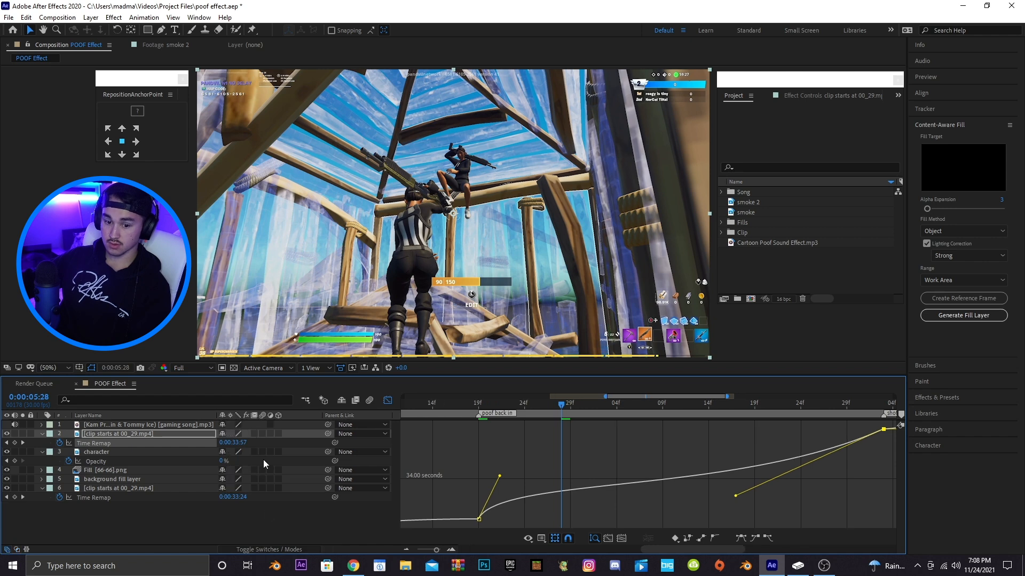
left_click(254, 434)
left_click(388, 400)
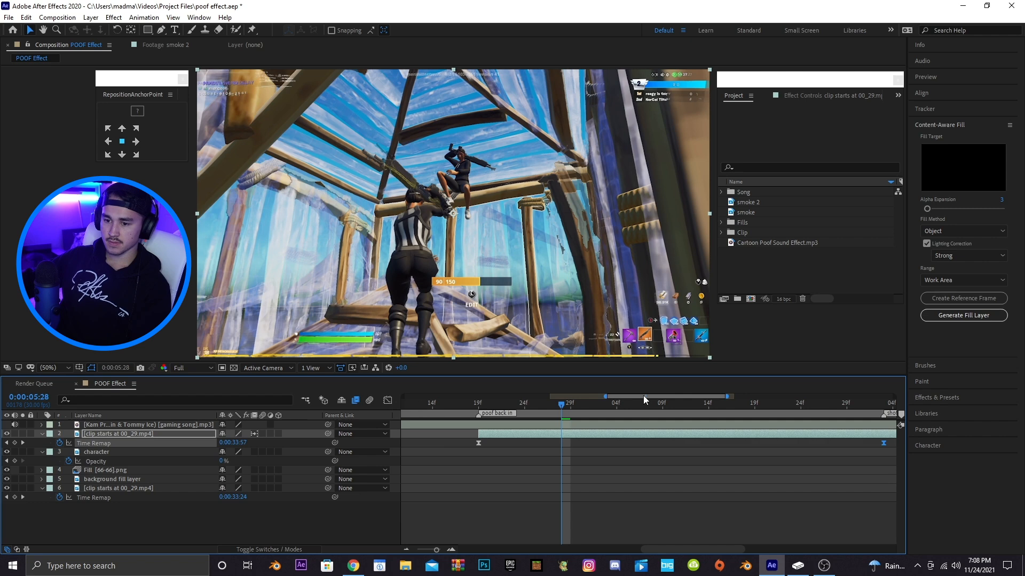
Preview the speed ramp starting from the poof back in marker
left_click_drag(728, 396, 790, 396)
left_click(431, 407)
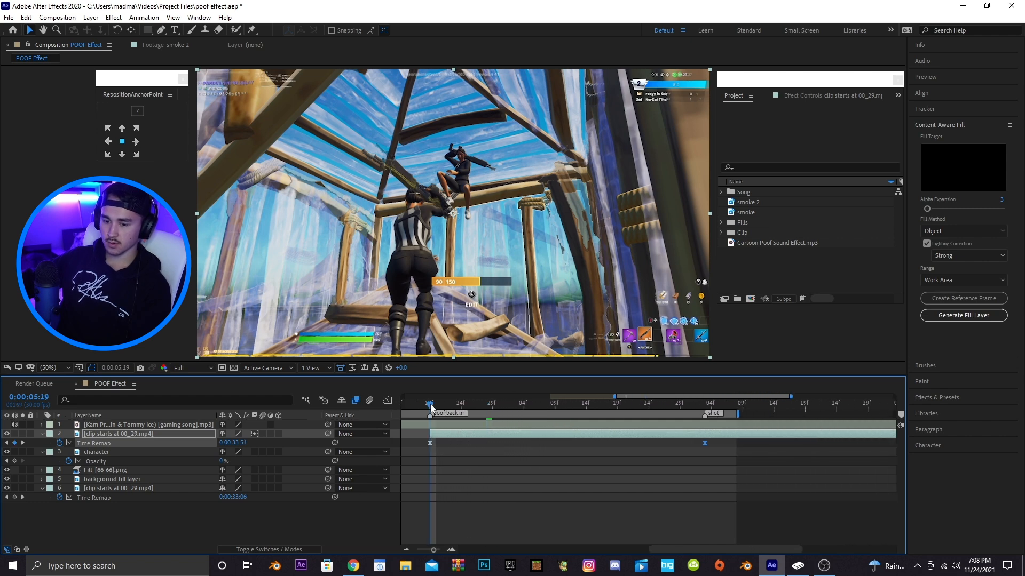
key("space")
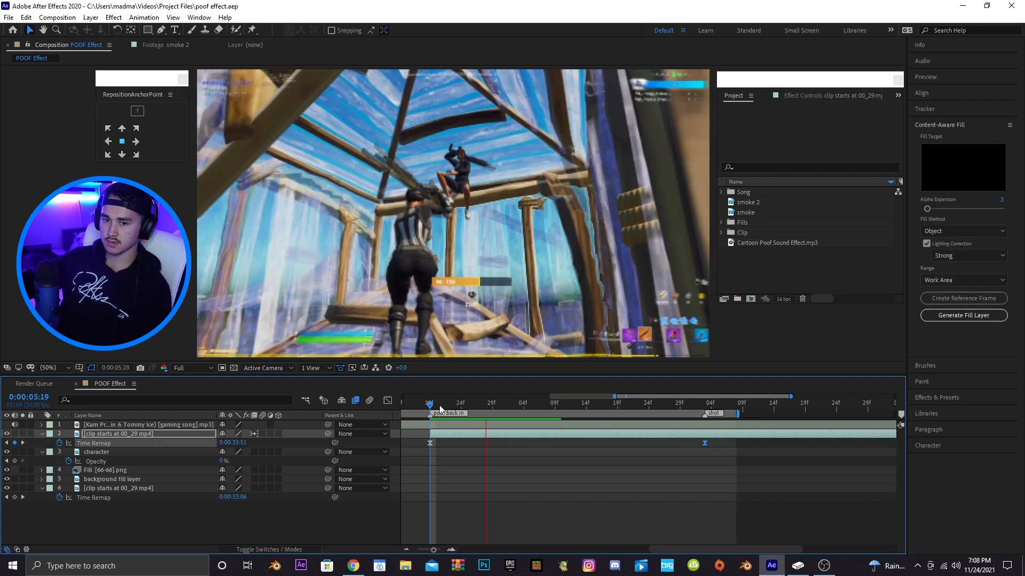
key("space")
Add a Time Remap keyframe on the top clip and slide it later to 0:00:07:27
left_click_drag(717, 396, 862, 415)
left_click_drag(762, 397, 870, 423)
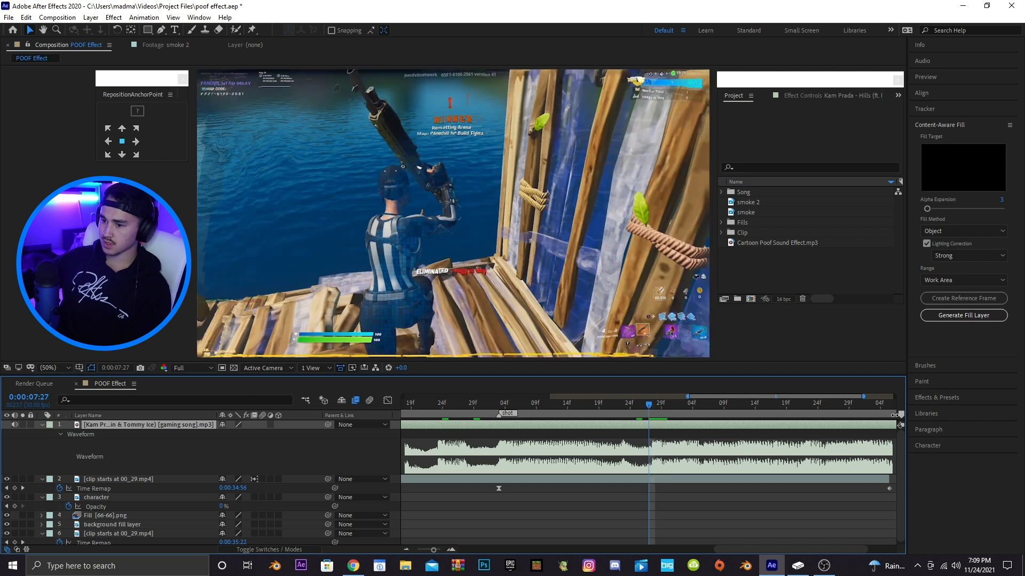
left_click(542, 480)
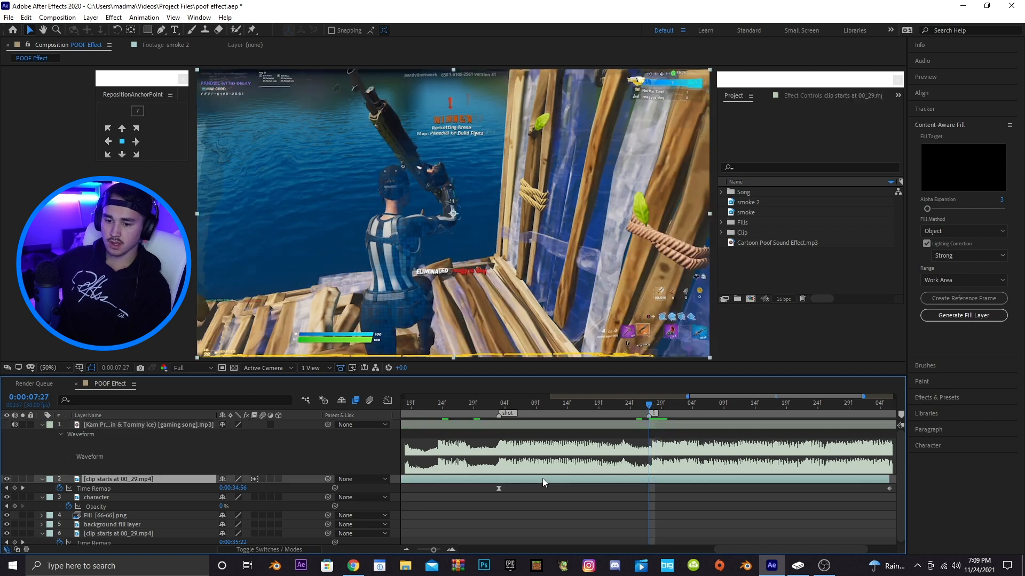
left_click_drag(748, 396, 725, 396)
left_click_drag(623, 402, 686, 405)
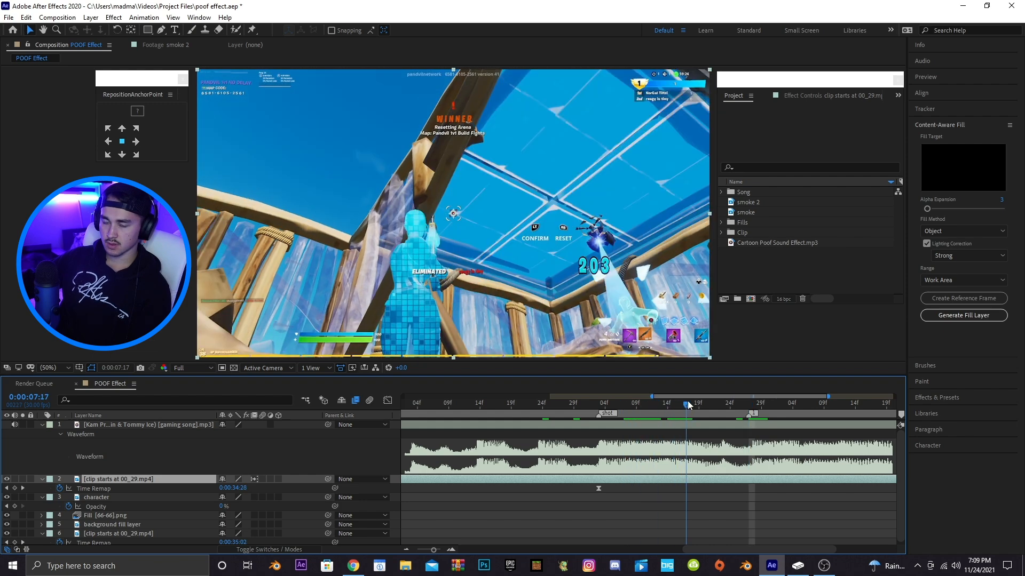
left_click(15, 488)
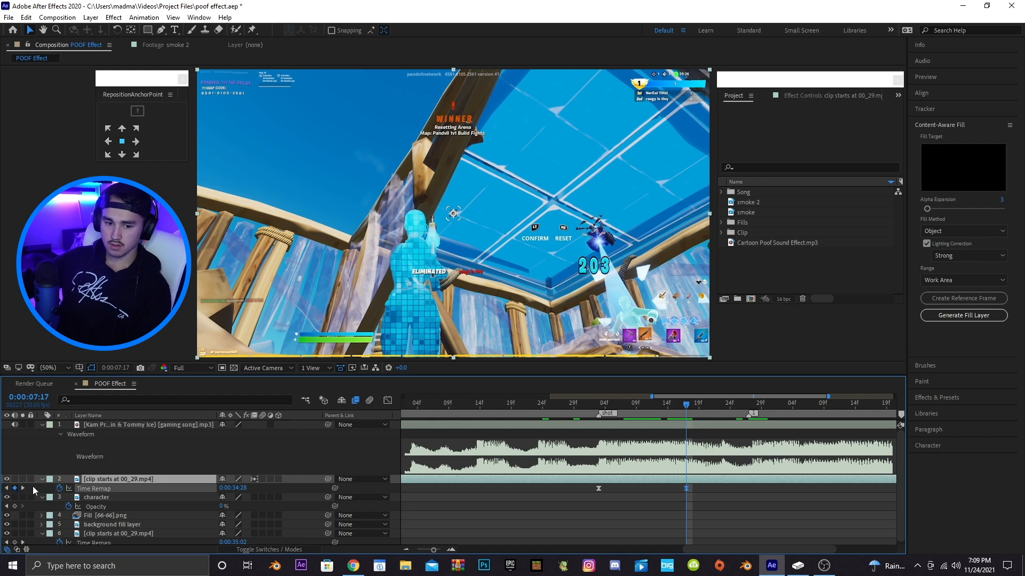
left_click_drag(685, 489, 747, 487)
Split the top clip at 0:00:07:27 and delete the section after the cut
left_click(749, 404)
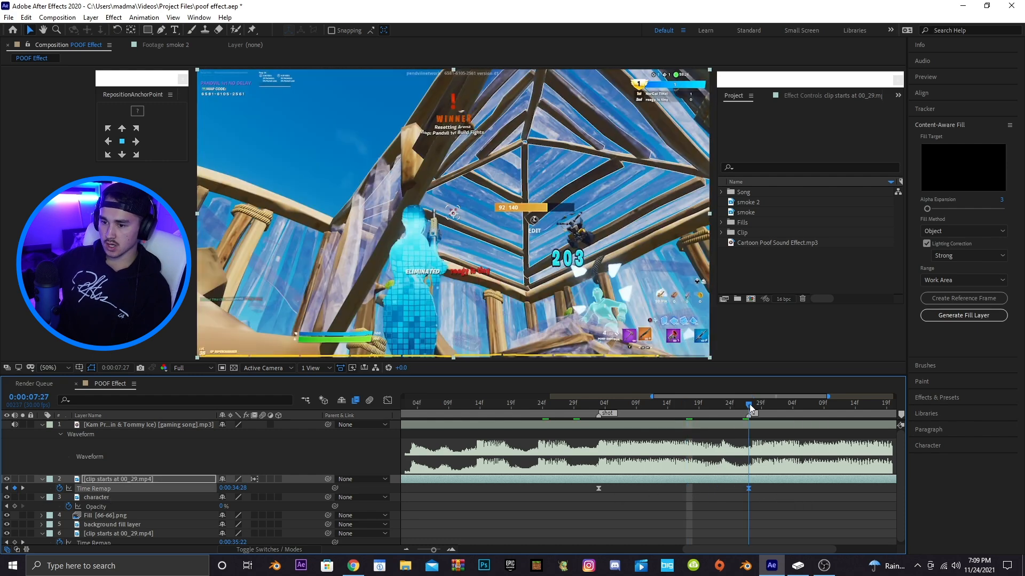
key("ctrl+shift+d")
key("Delete")
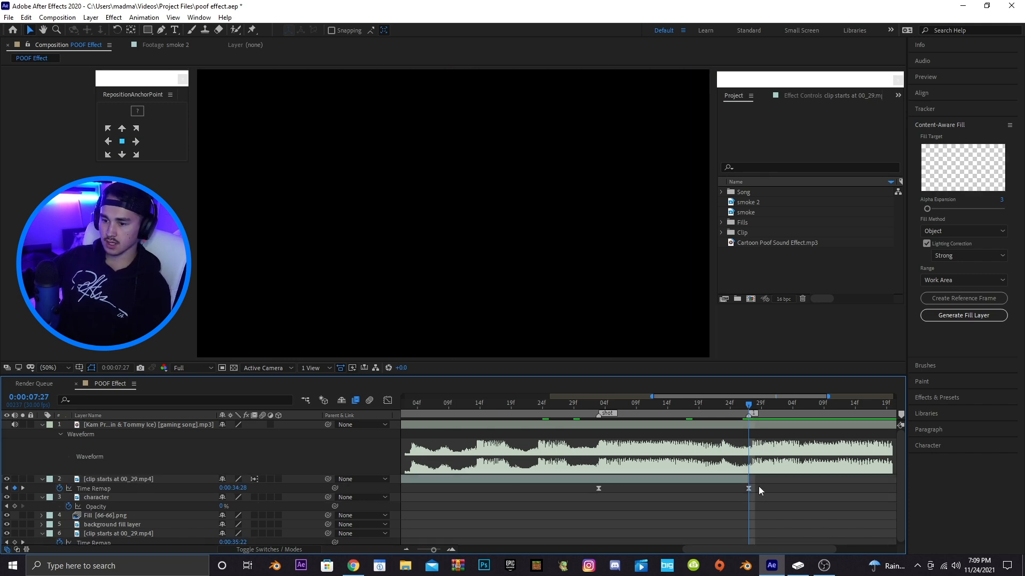
Reshape the bezier handles of the new Time Remap keyframes in the Graph Editor for a smoother ramp
left_click(748, 488)
left_click(388, 401)
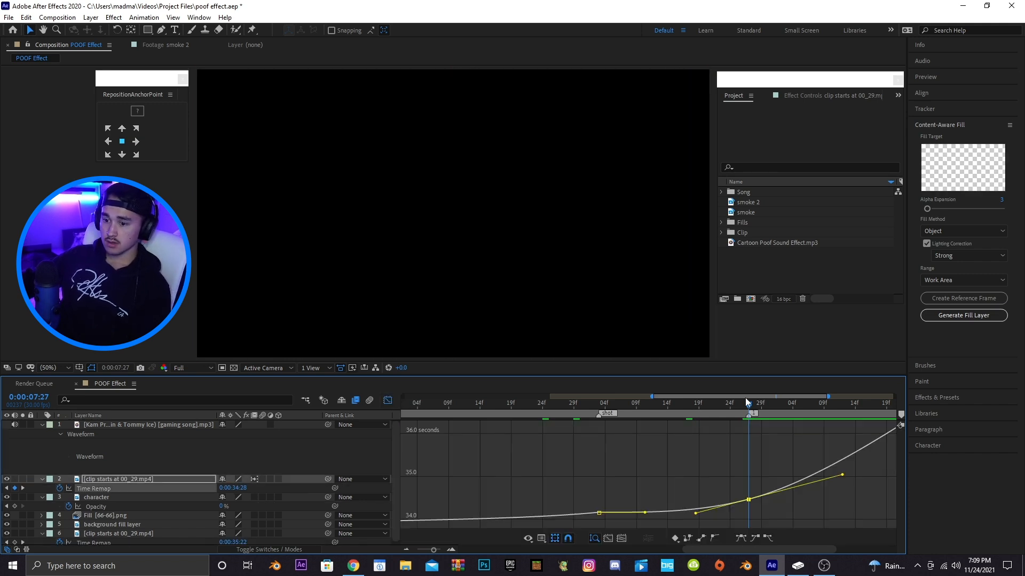
left_click_drag(828, 397, 789, 399)
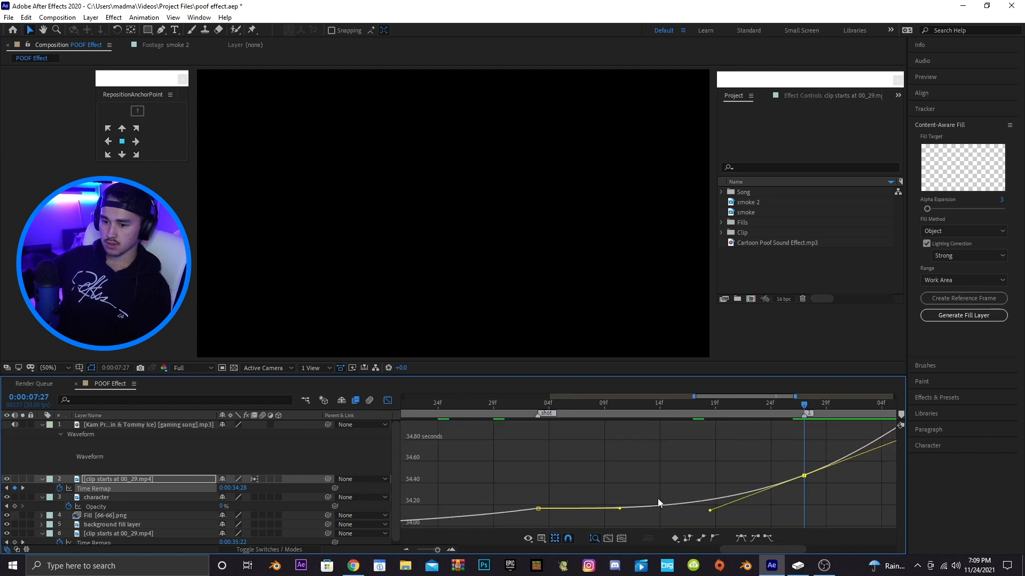
left_click_drag(620, 512, 549, 494)
left_click_drag(710, 511, 719, 506)
Preview the ramp and refine the Time Remap handles around the shot marker
left_click_drag(505, 405, 461, 406)
key("space")
key("space")
left_click(538, 405)
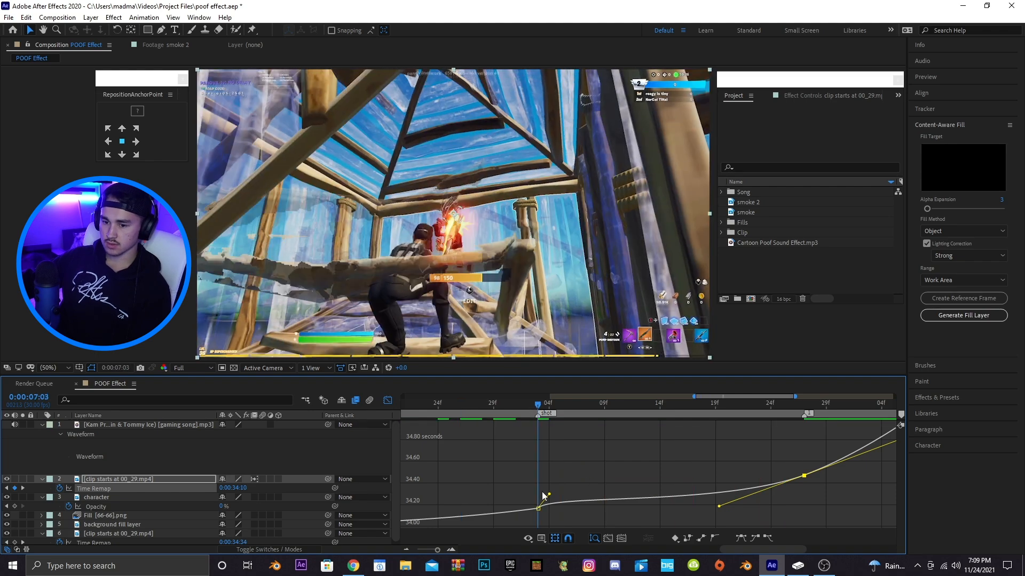
left_click_drag(548, 496, 552, 485)
left_click_drag(719, 505, 699, 489)
key("space")
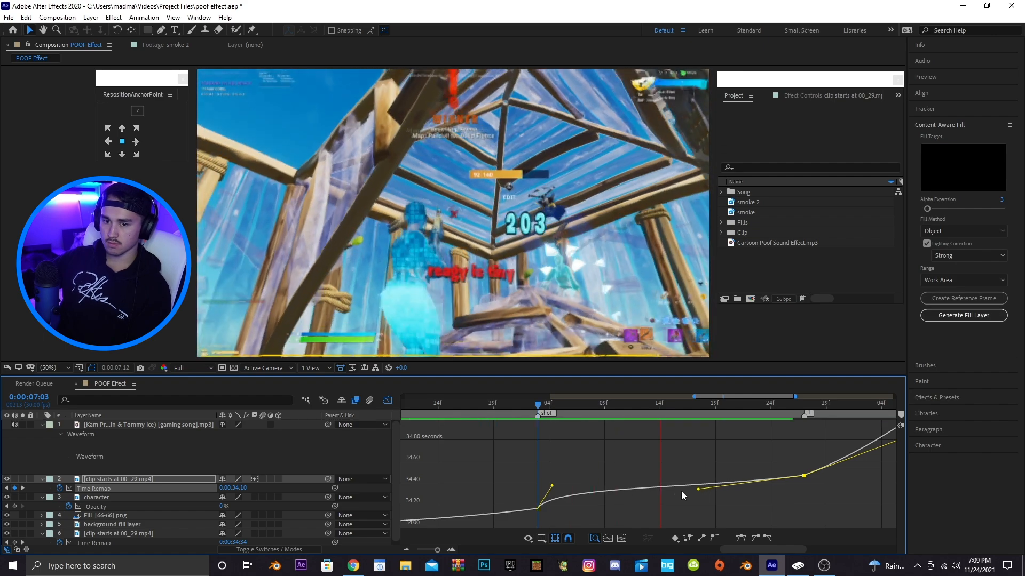
Preview the finished speed ramp in the normal layer view
left_click(415, 407)
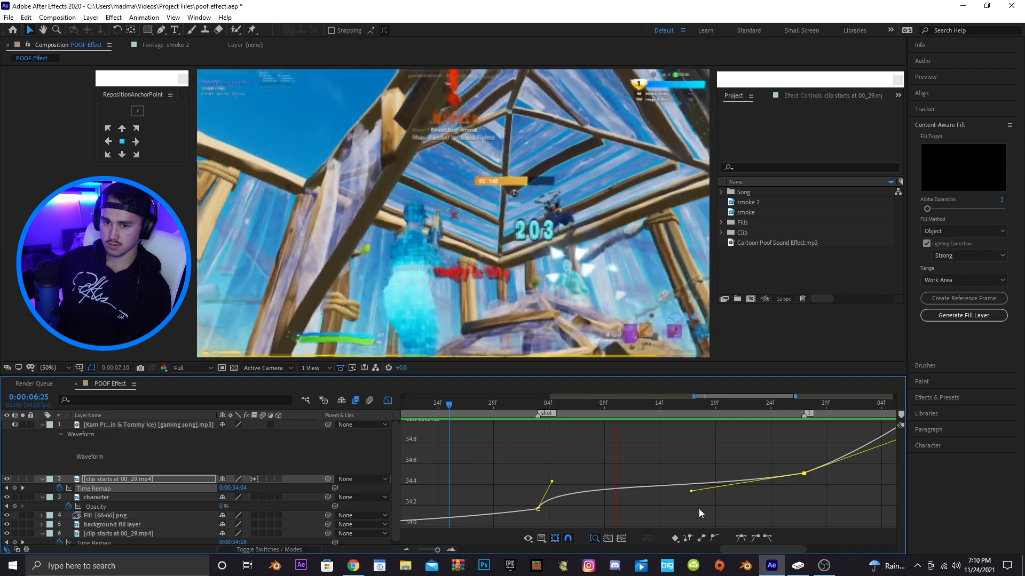
left_click(387, 401)
key("space")
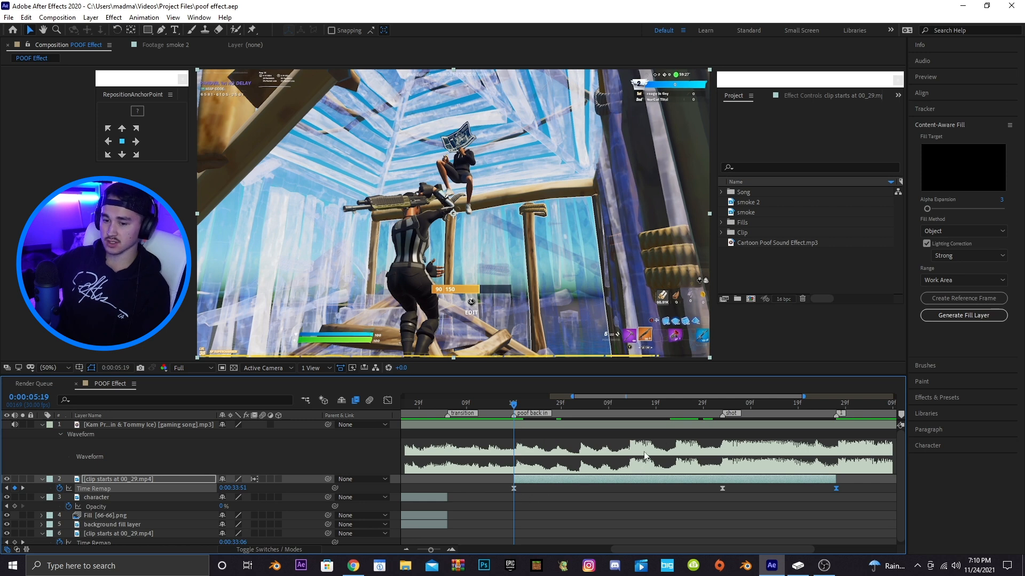
Duplicate the top clip layer at the poof back in marker
left_click_drag(757, 398, 619, 398)
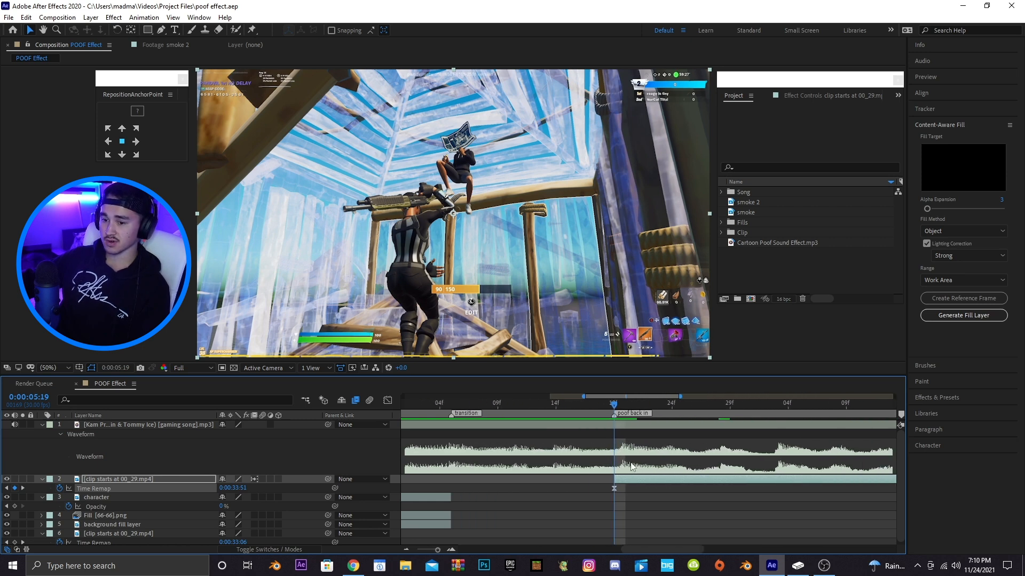
left_click(613, 503)
left_click(632, 479)
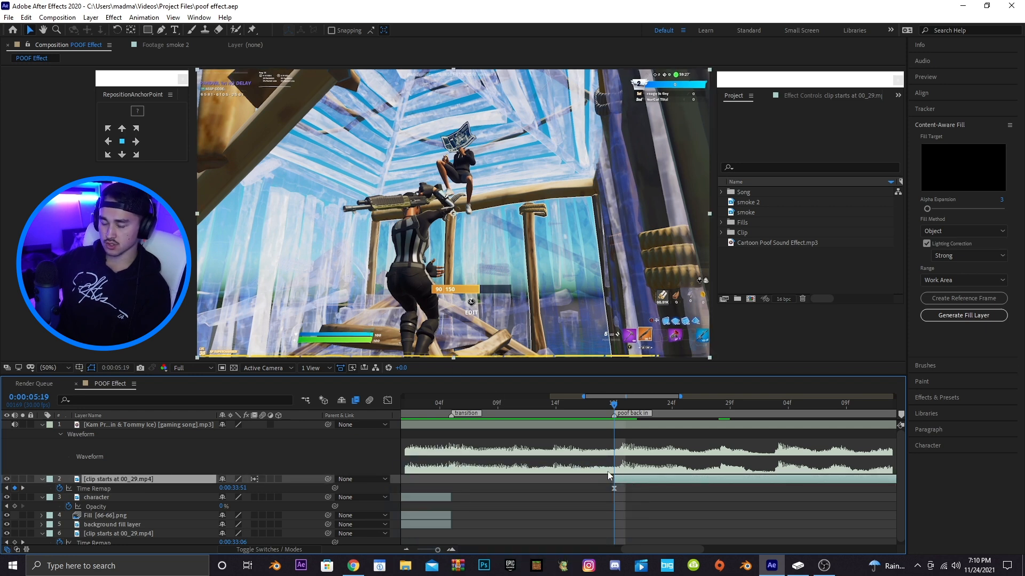
key("ctrl+d")
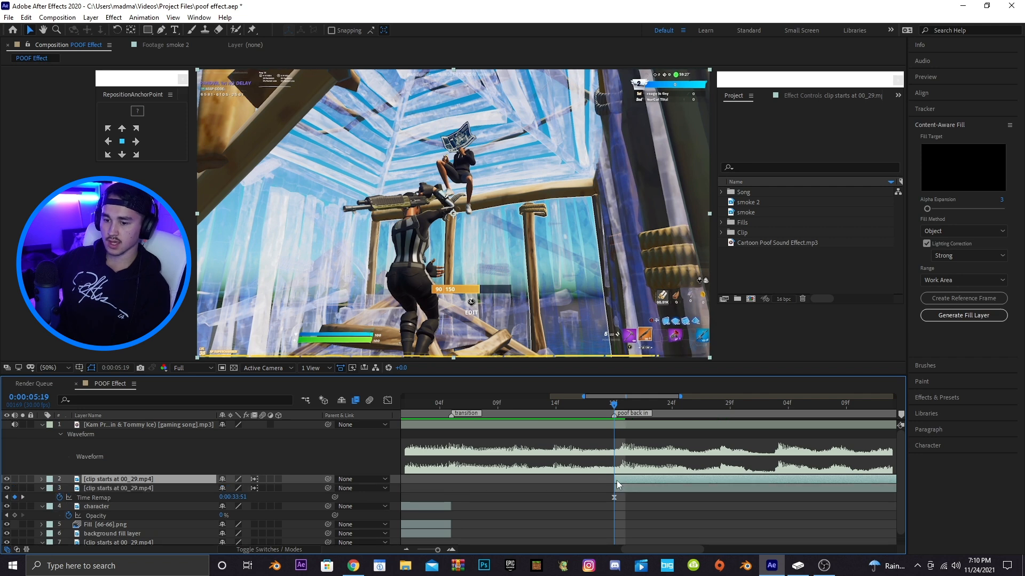
Apply Freeze Frame to the duplicated clip layer
right_click(617, 483)
mouse_move(651, 236)
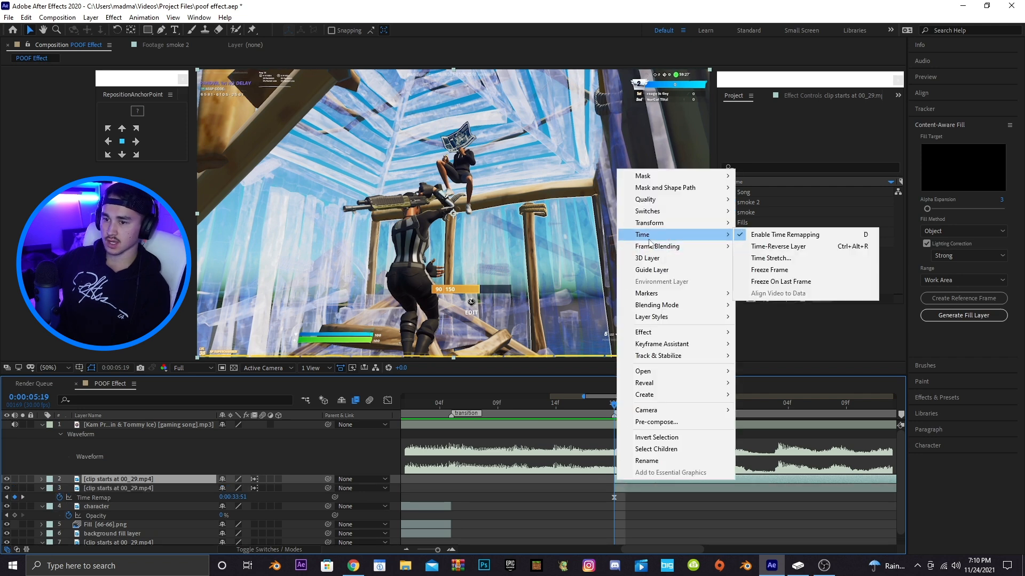
left_click(773, 271)
Extend the freeze-frame layer back to the transition marker and cut off its part after the poof back in marker
left_click_drag(605, 487, 473, 494)
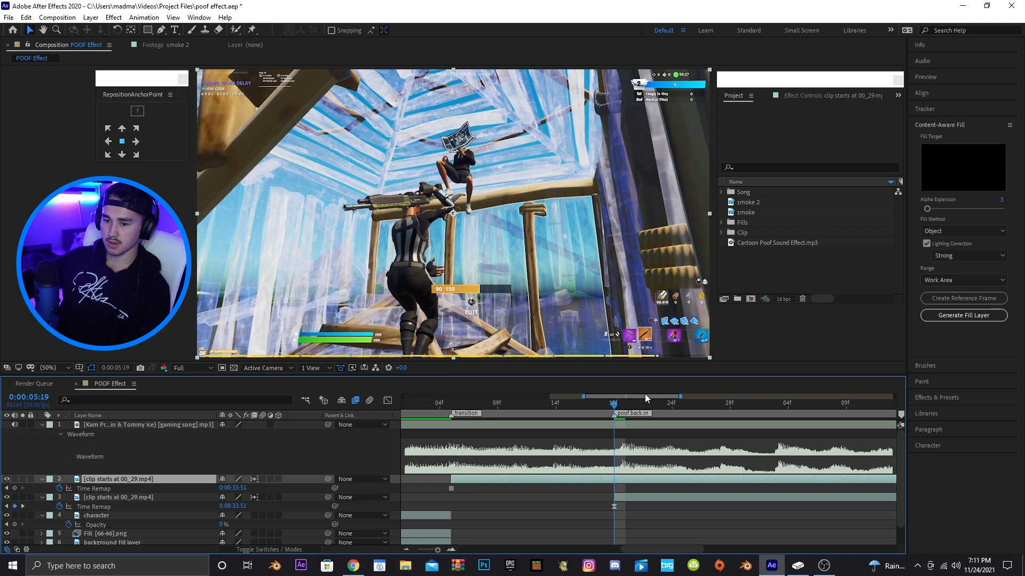
key("ctrl+shift+d")
key("Delete")
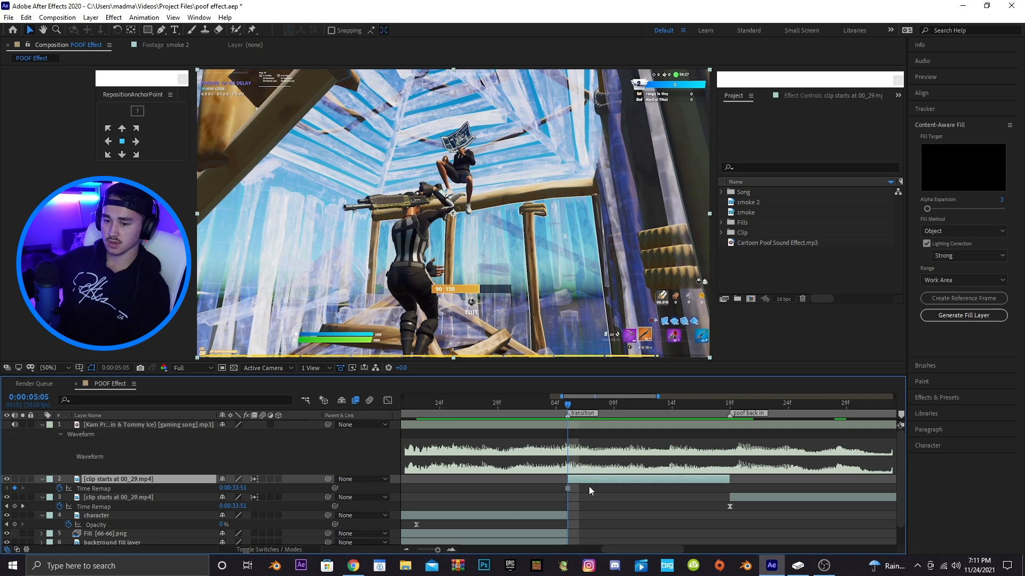
Duplicate the freeze-frame layer and trace a mask around the character on the top copy with the Pen tool
key("ctrl+d")
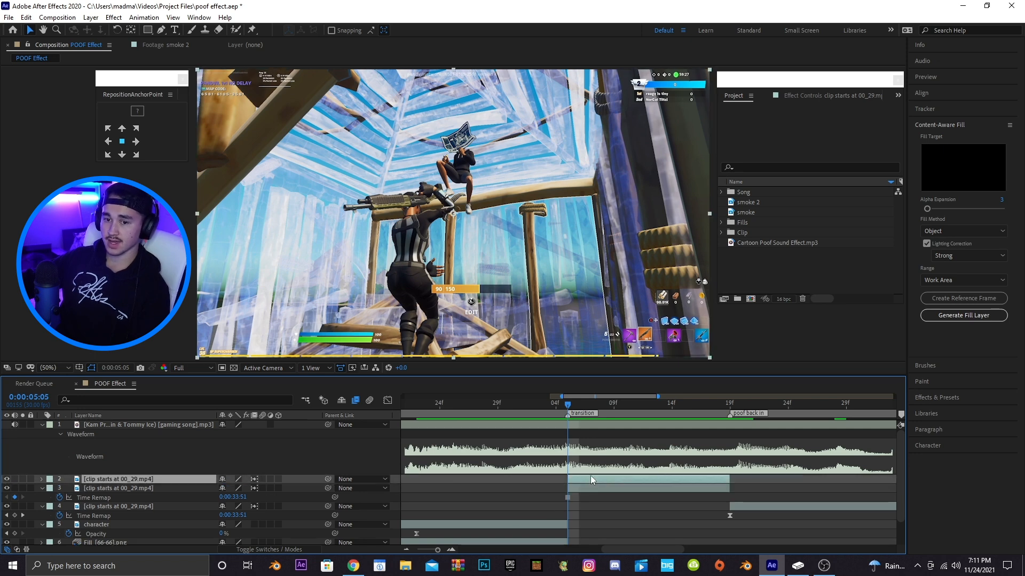
left_click(161, 30)
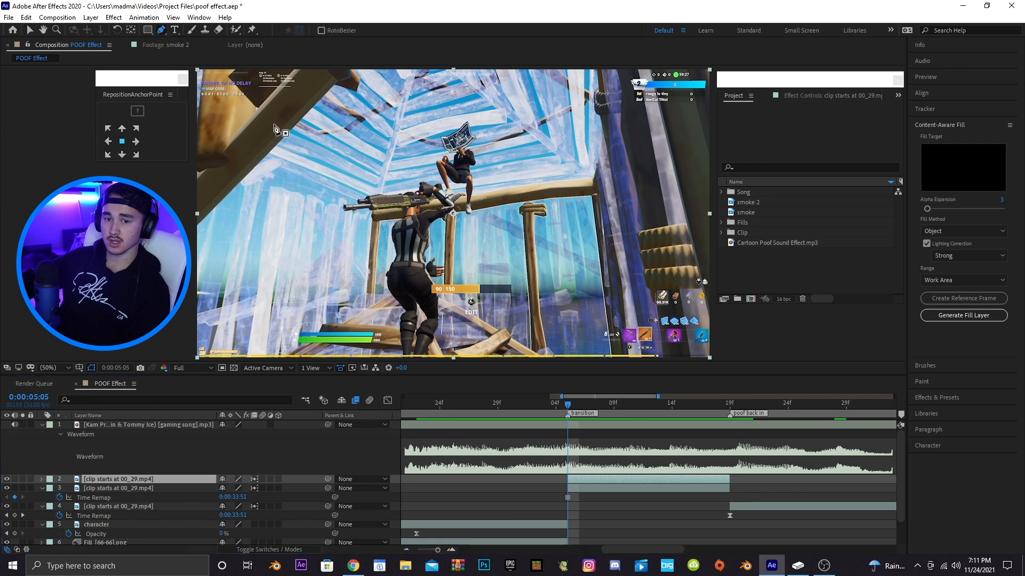
scroll(460, 227, "up", 1)
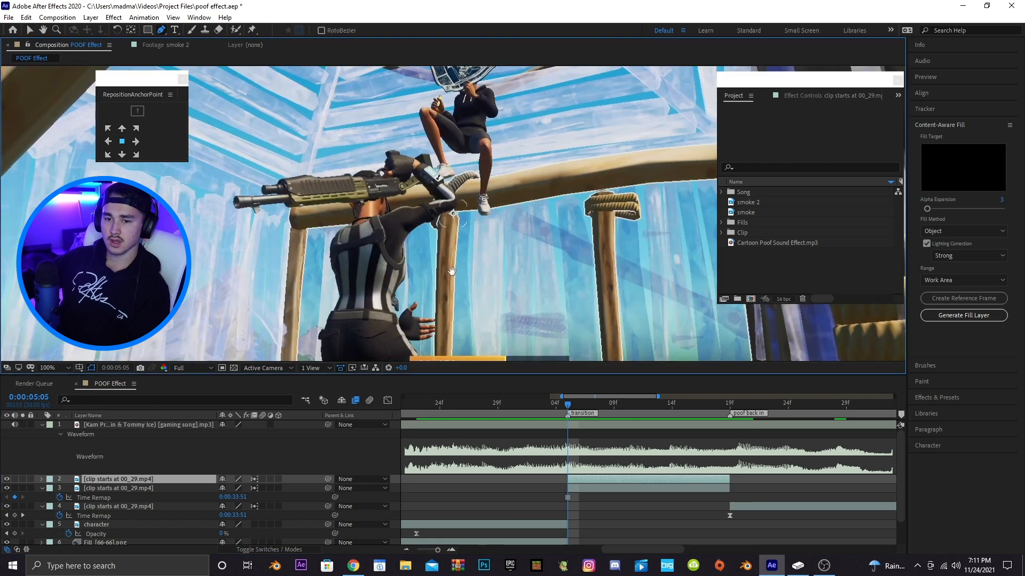
scroll(457, 288, "up", 1)
scroll(457, 297, "up", 2)
left_click(416, 339)
left_click(448, 299)
left_click(483, 263)
left_click(488, 223)
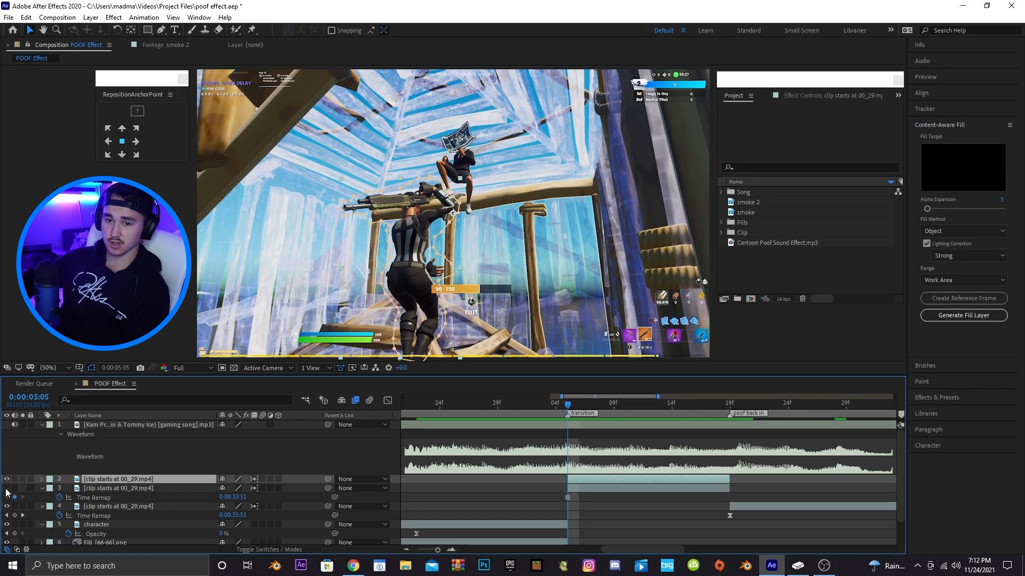
Hide the second freeze-frame layer and set the top layer's Mask 1 mode to Subtract
left_click(6, 488)
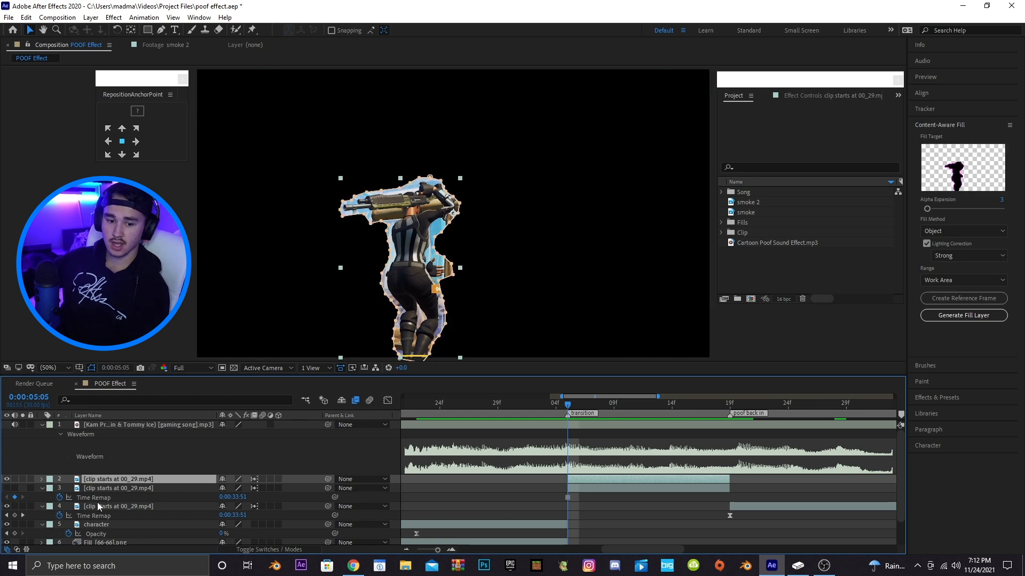
left_click(42, 480)
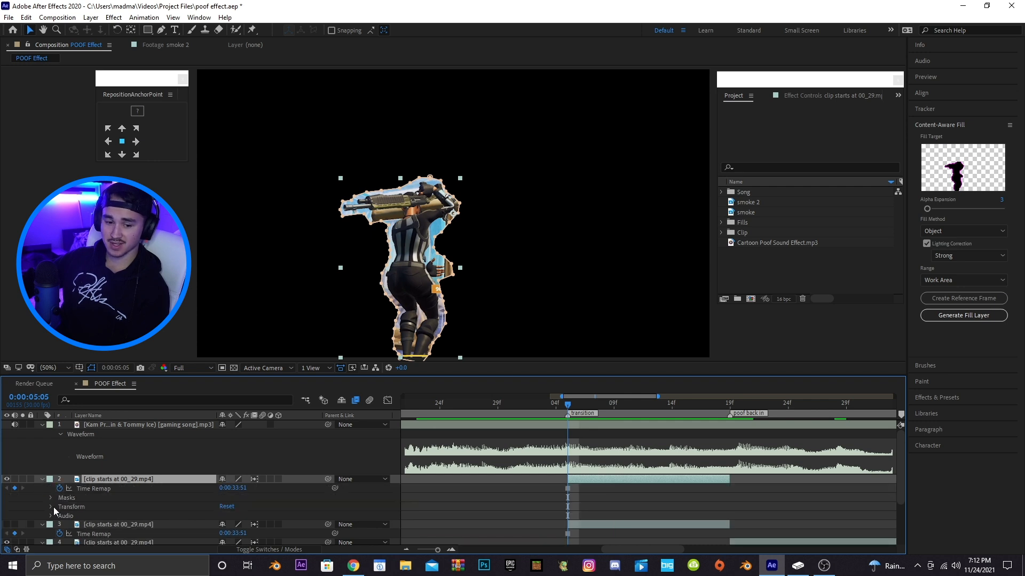
left_click(52, 500)
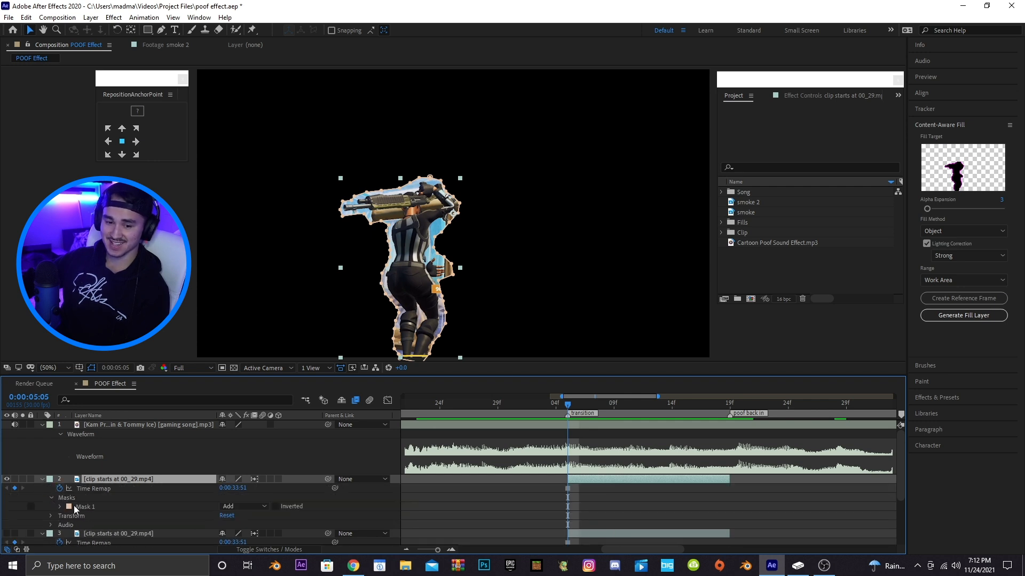
left_click(242, 507)
left_click(249, 448)
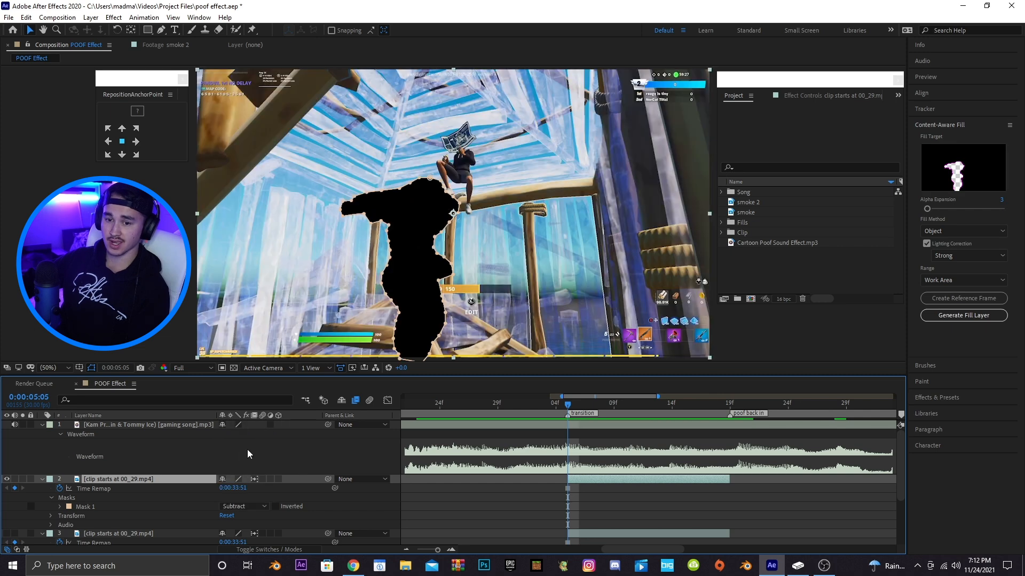
left_click(43, 481)
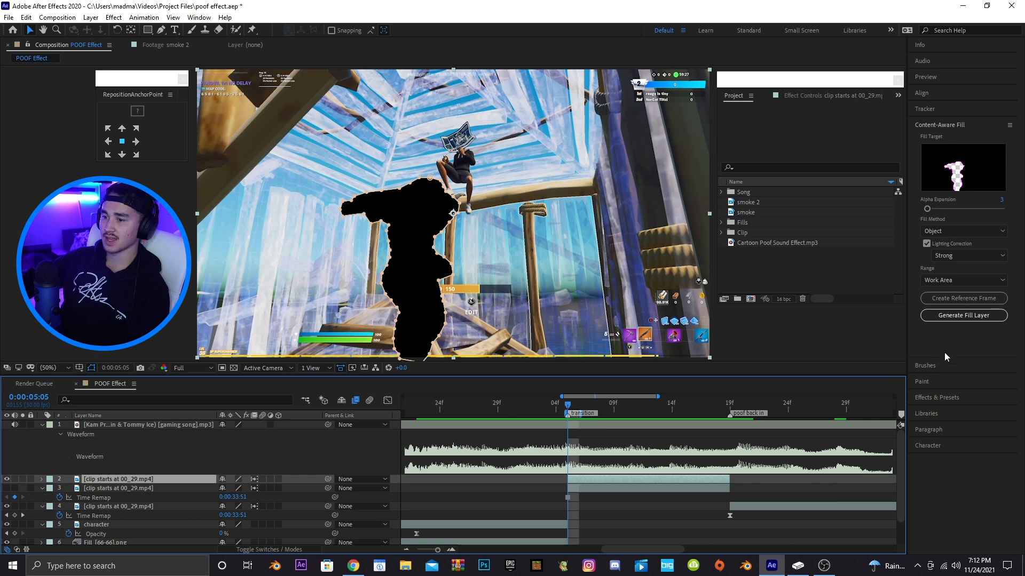
Generate the Content-Aware Fill layer and move it down beneath the song layer
left_click(948, 318)
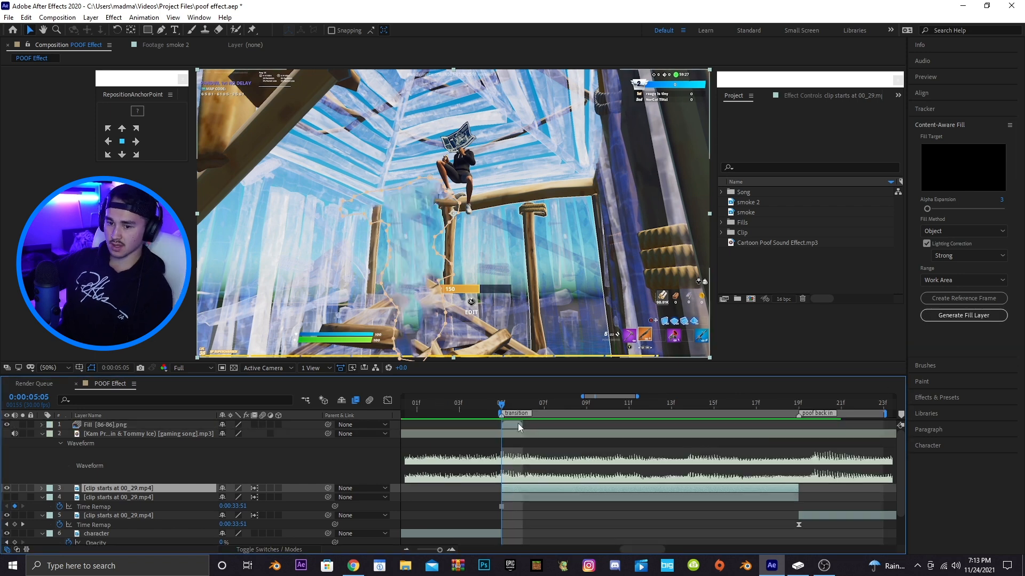
left_click(515, 427)
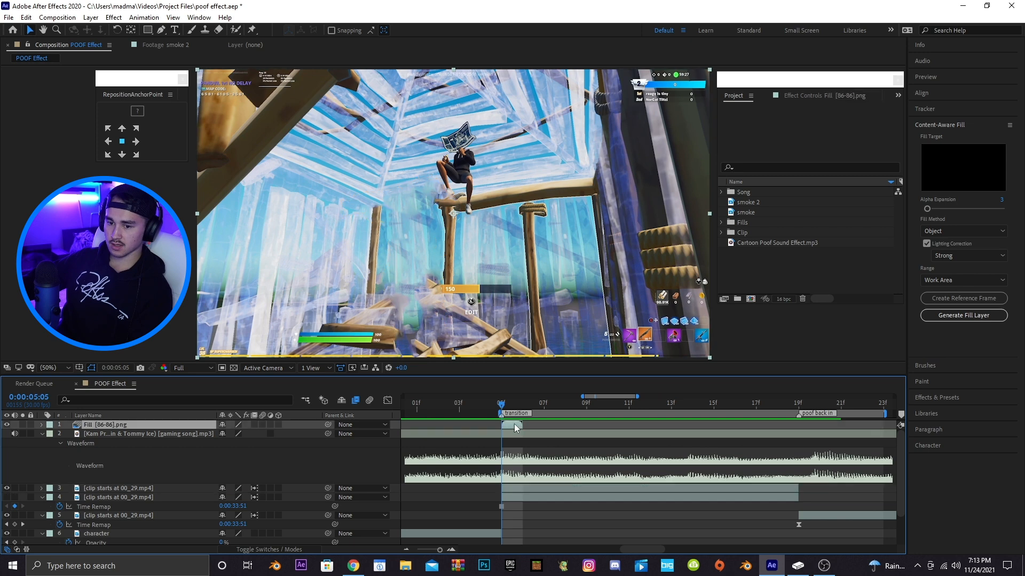
left_click_drag(106, 424, 114, 476)
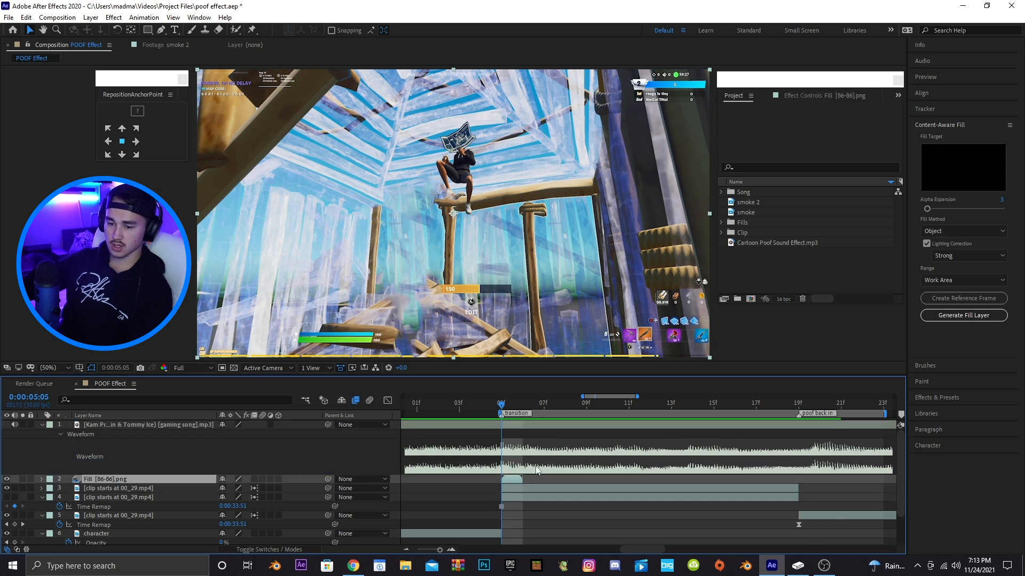
Enable time remapping on the Fill layer and extend it to the poof back in marker
right_click(507, 478)
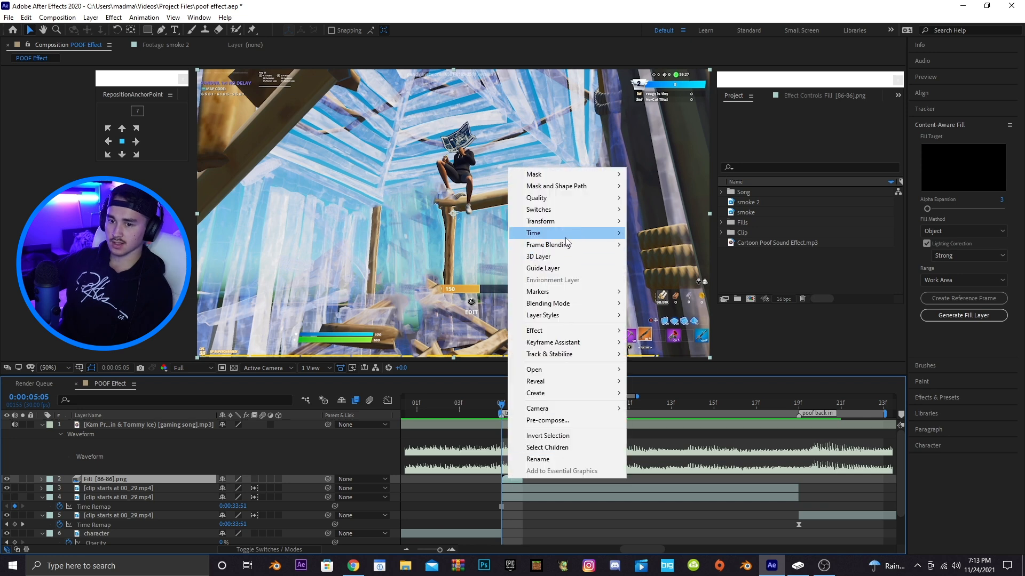
mouse_move(580, 239)
left_click(660, 268)
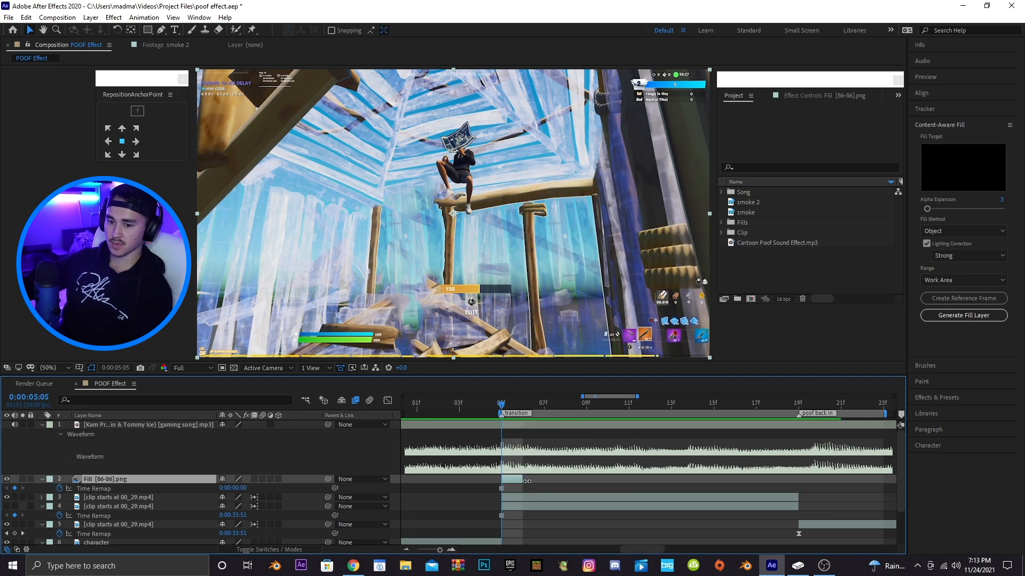
left_click_drag(523, 481, 795, 487)
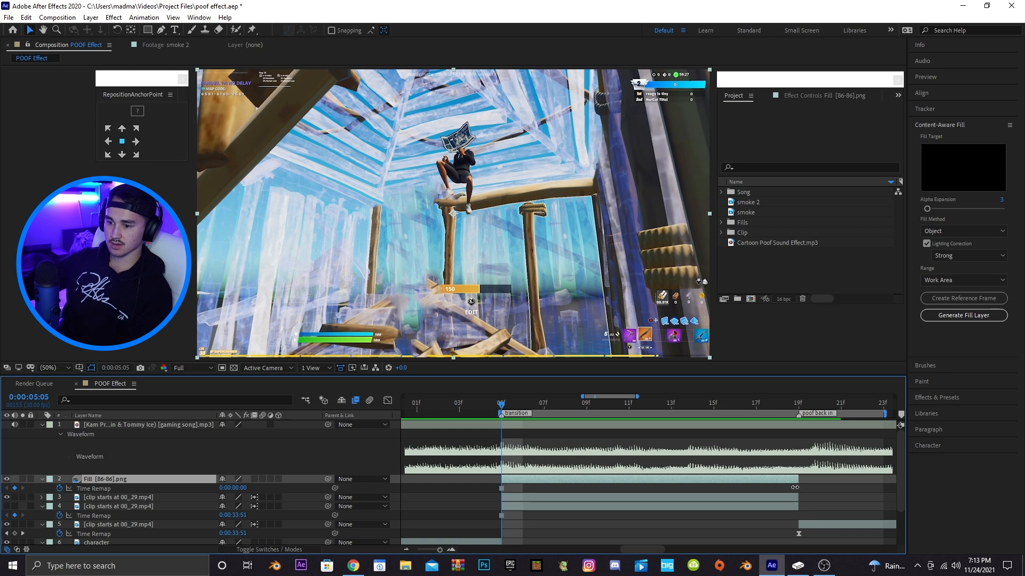
Delete the second freeze-frame clip layer
left_click_drag(614, 395, 621, 395)
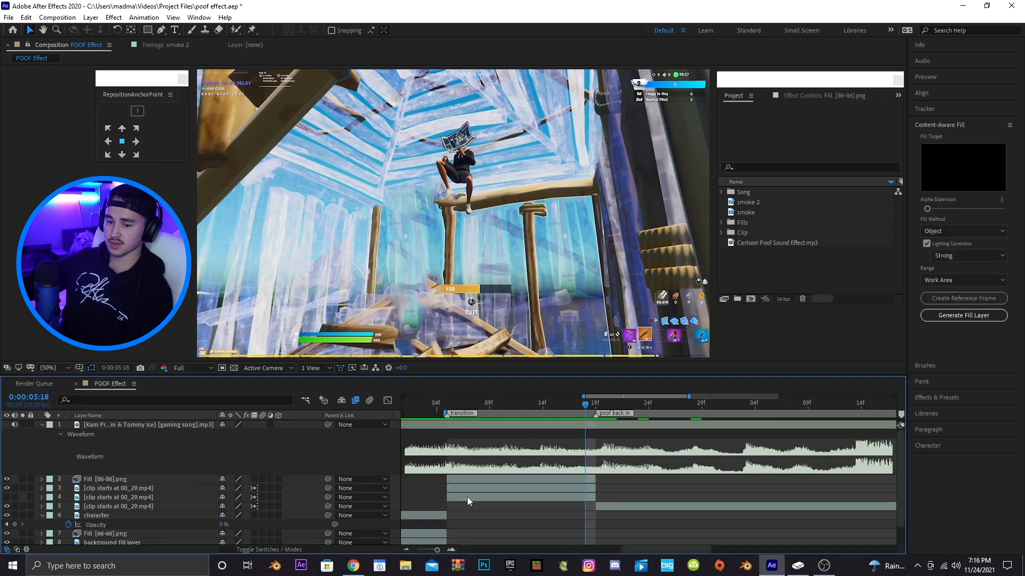
left_click(469, 497)
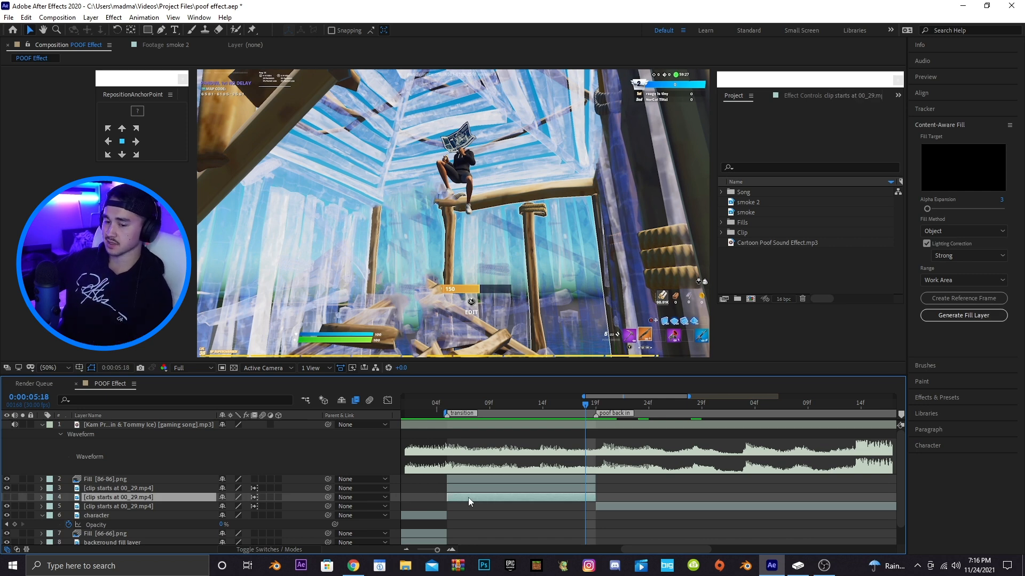
key("Delete")
Add the smoke 2 footage to the composition at the poof marker
left_click_drag(532, 403, 664, 406)
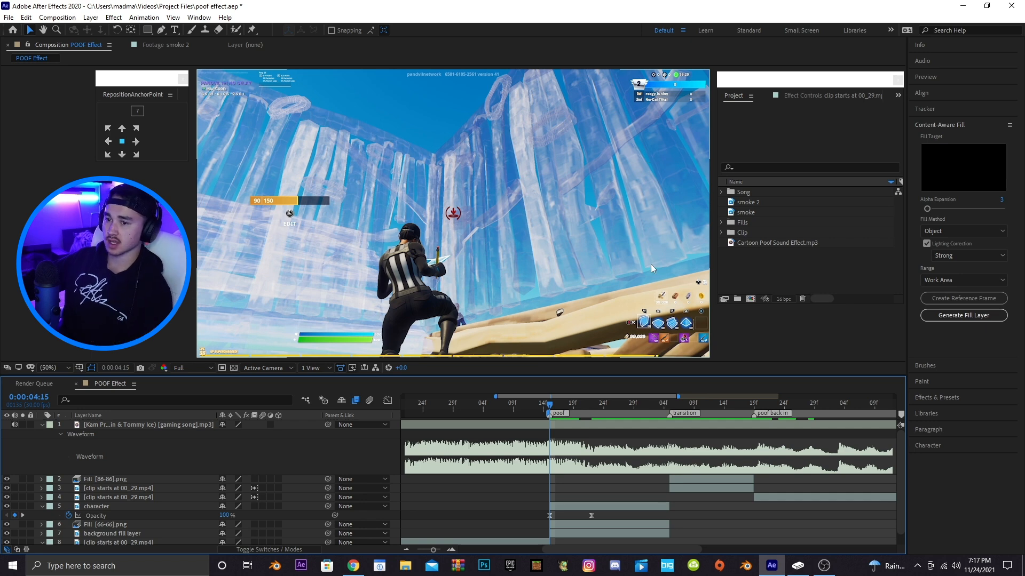
left_click(754, 204)
left_click(751, 210)
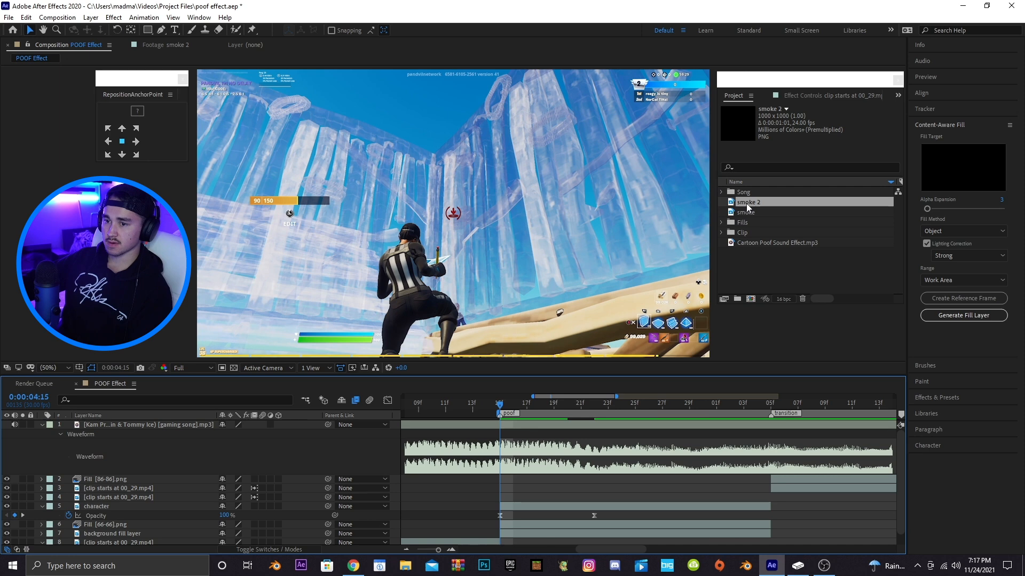
left_click_drag(749, 206, 500, 505)
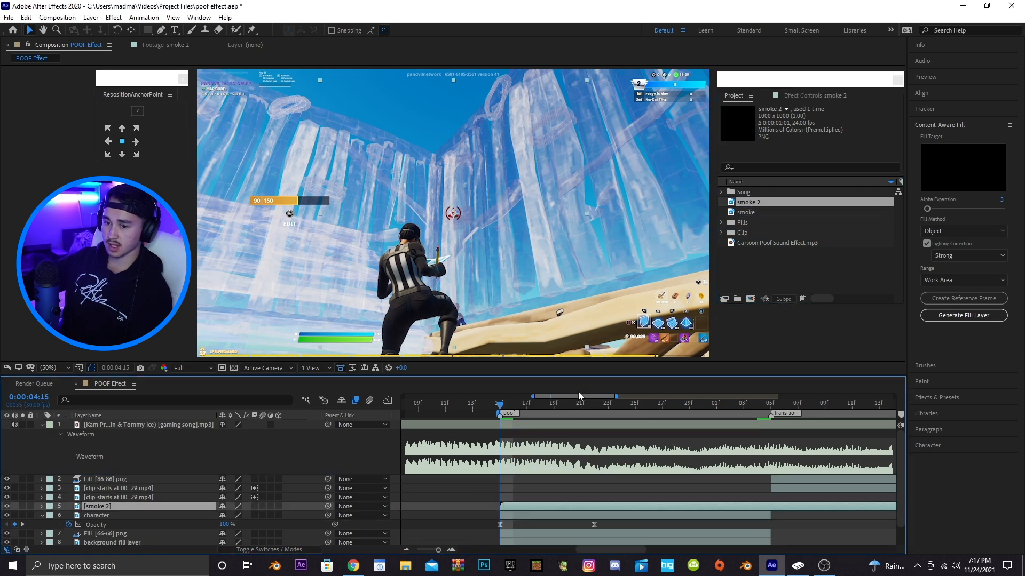
Retime the smoke 2 layer to start just before the poof marker and preview it
left_click_drag(584, 398, 604, 398)
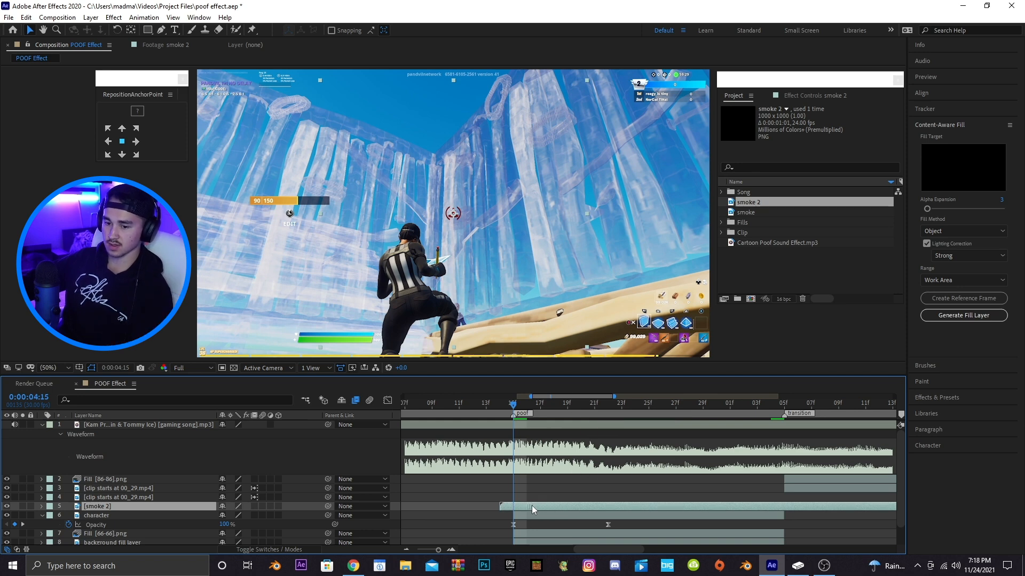
left_click_drag(517, 507, 504, 509)
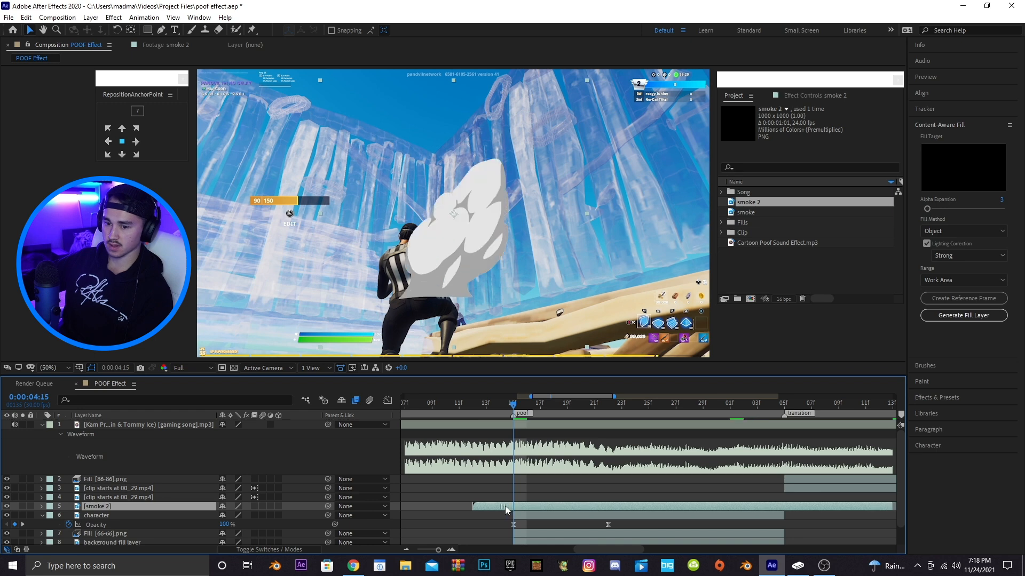
left_click_drag(516, 406, 553, 407)
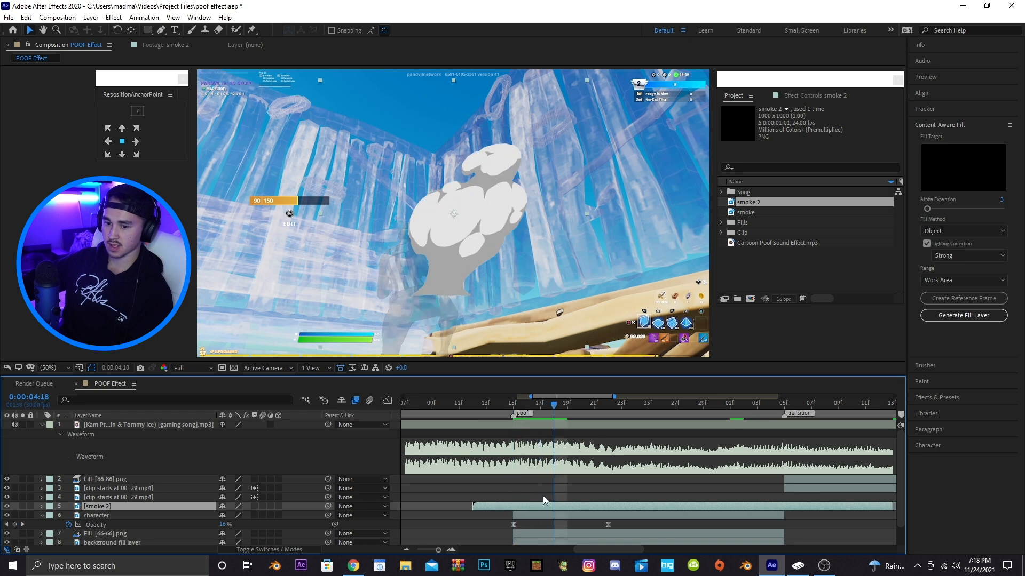
left_click_drag(545, 508, 562, 505)
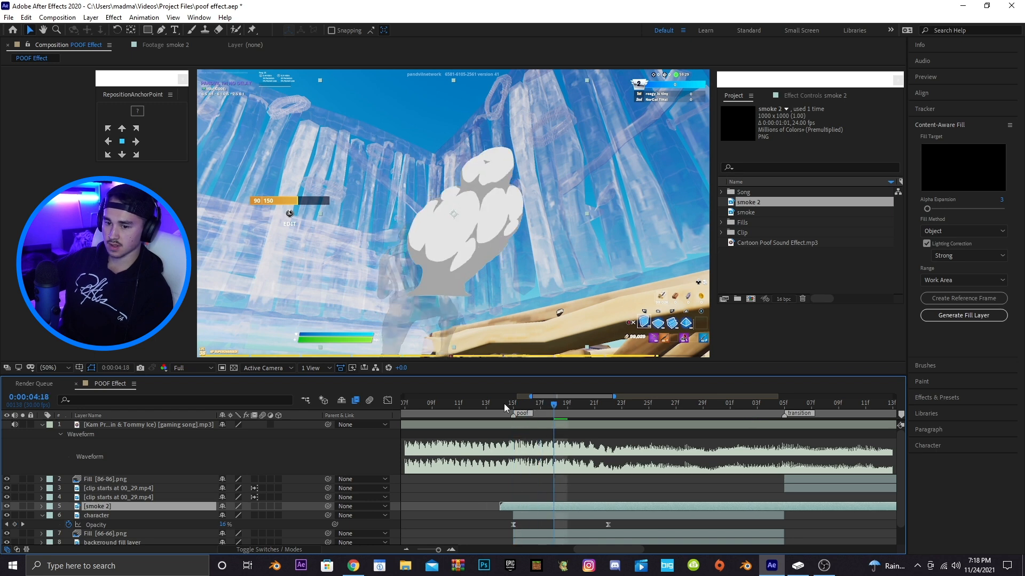
left_click(513, 407)
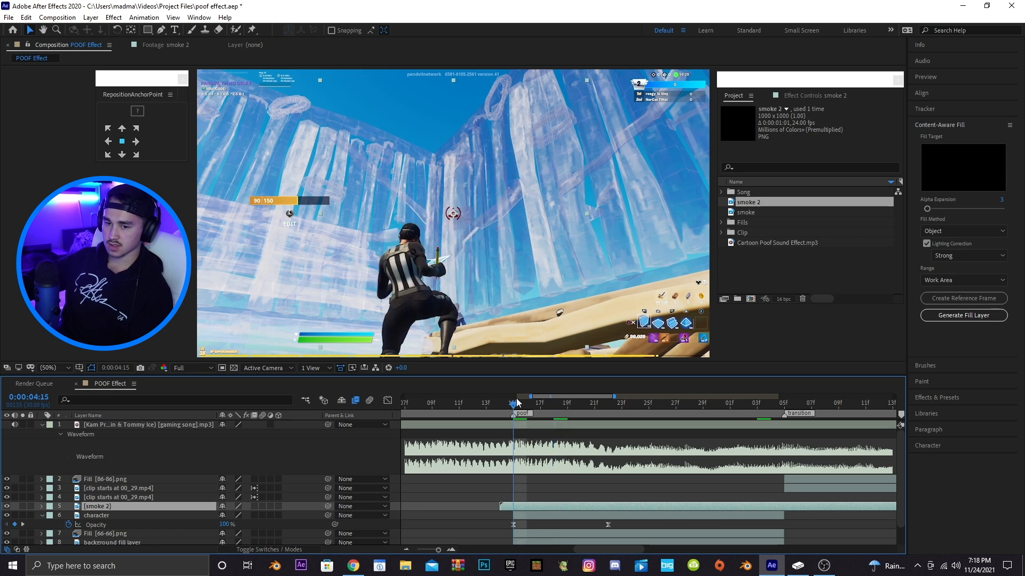
mouse_move(514, 407)
left_mouse_down()
mouse_move(524, 407)
mouse_move(515, 408)
left_mouse_up()
key("space")
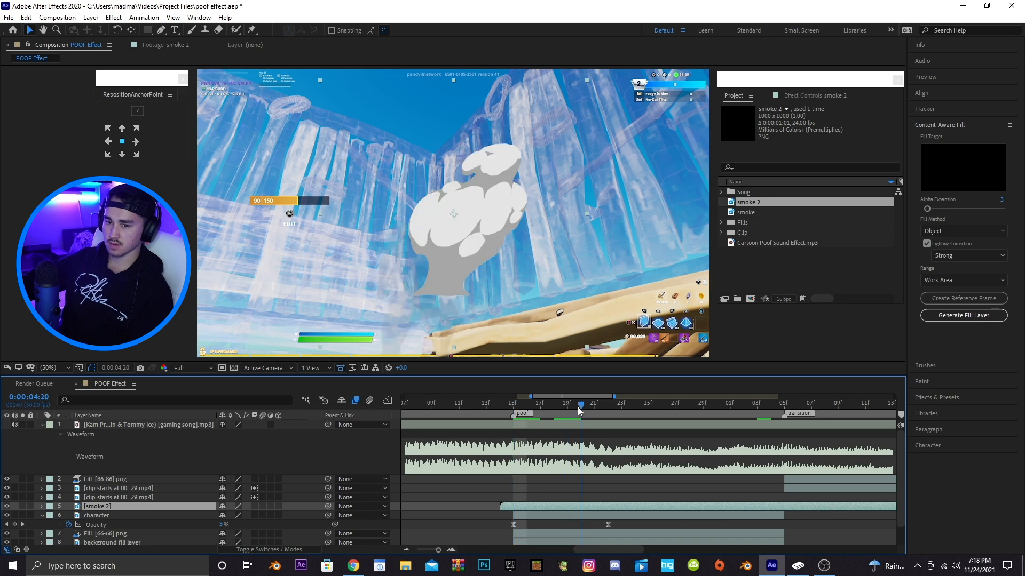
Move the smoke 2 layer down over the character and preview
left_click_drag(464, 197, 434, 265)
left_click_drag(517, 411, 449, 408)
key("space")
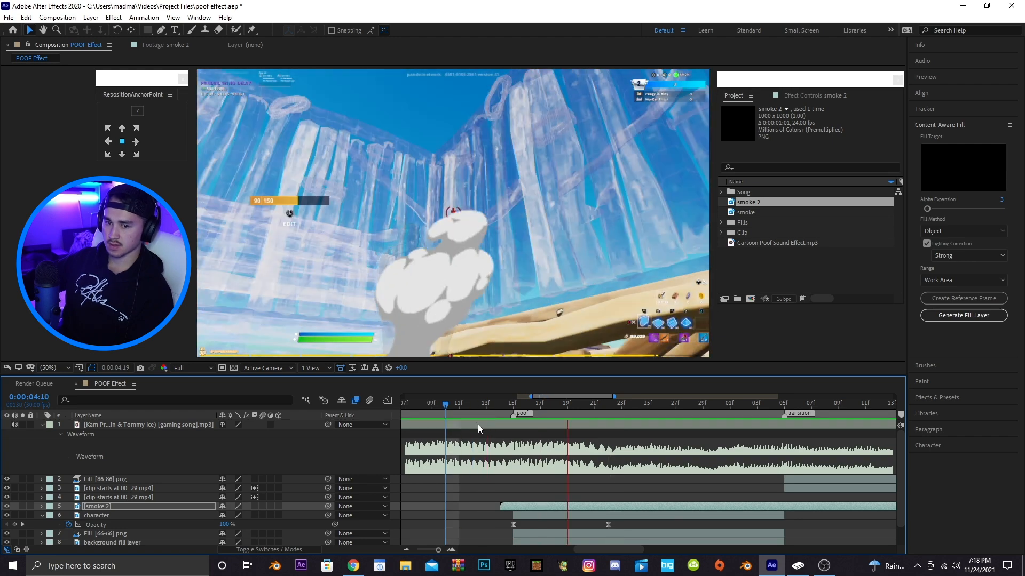
Scale the smoke 2 layer to 117% and preview from the poof marker
key("s")
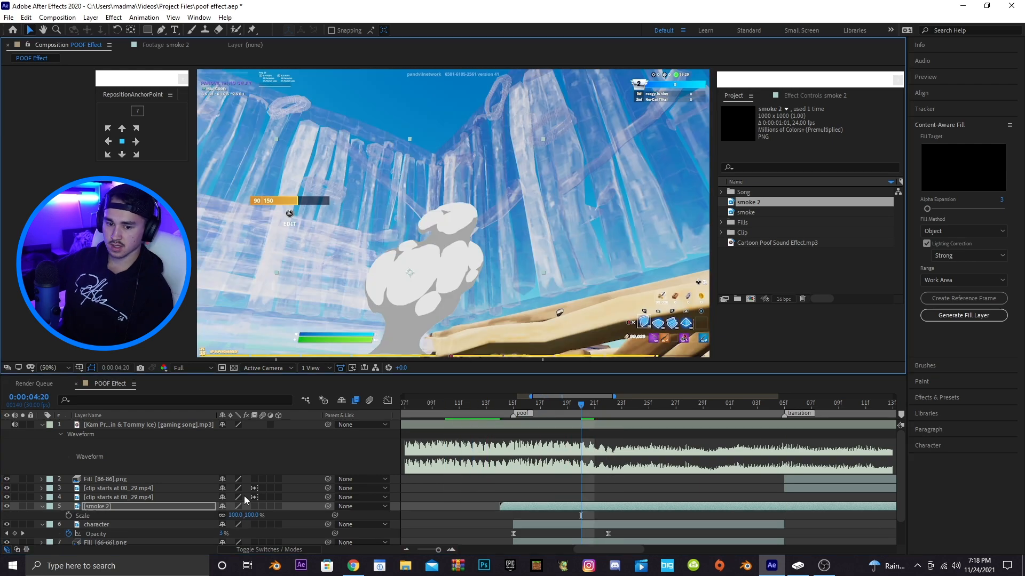
left_click_drag(256, 516, 285, 509)
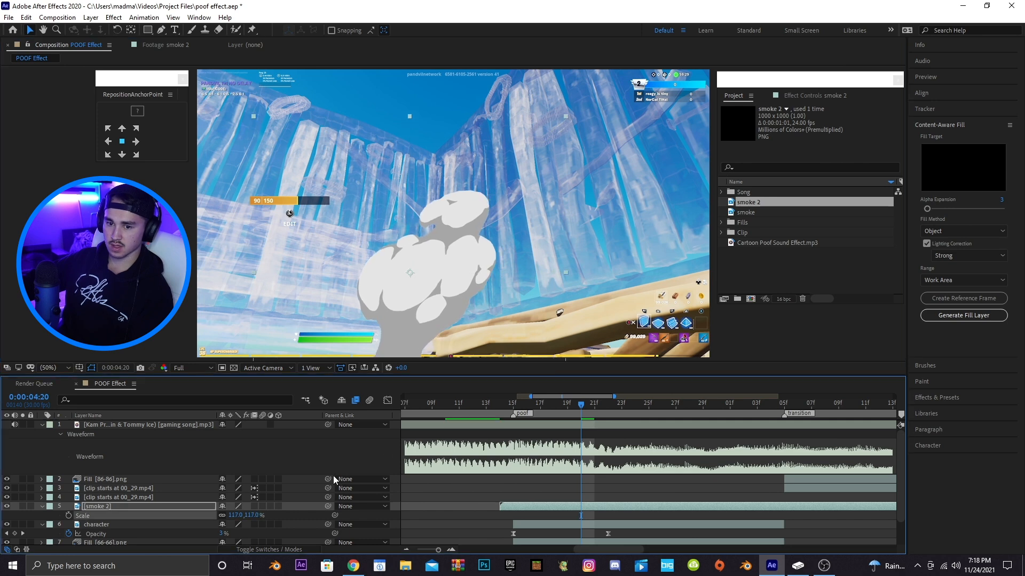
left_click(423, 312)
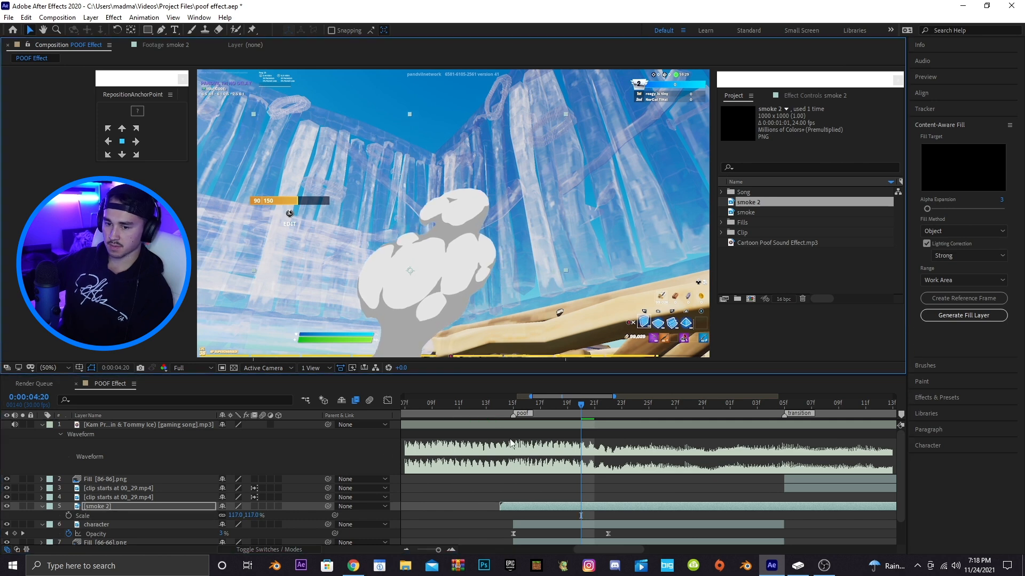
left_click(513, 406)
key("space")
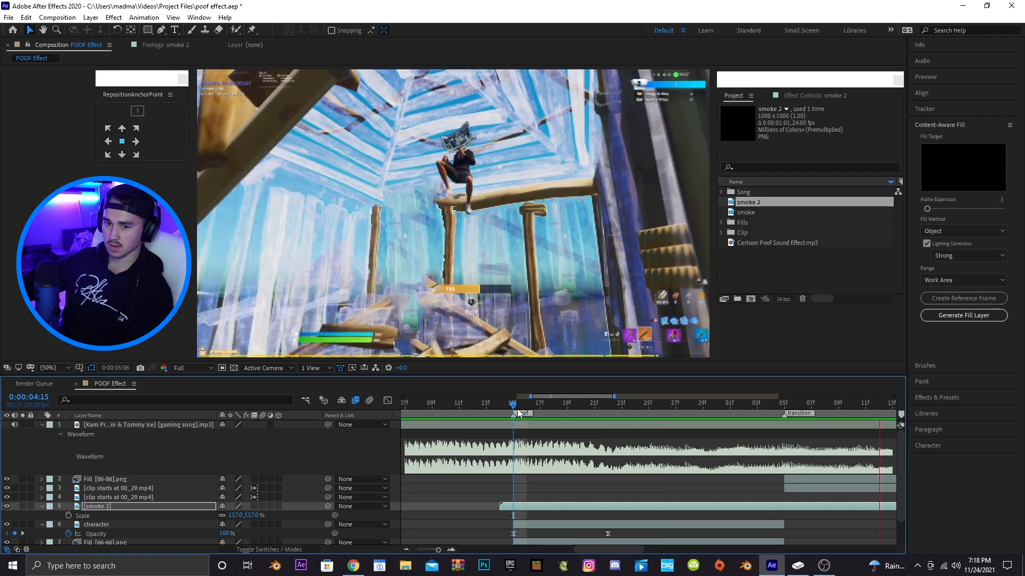
key("space")
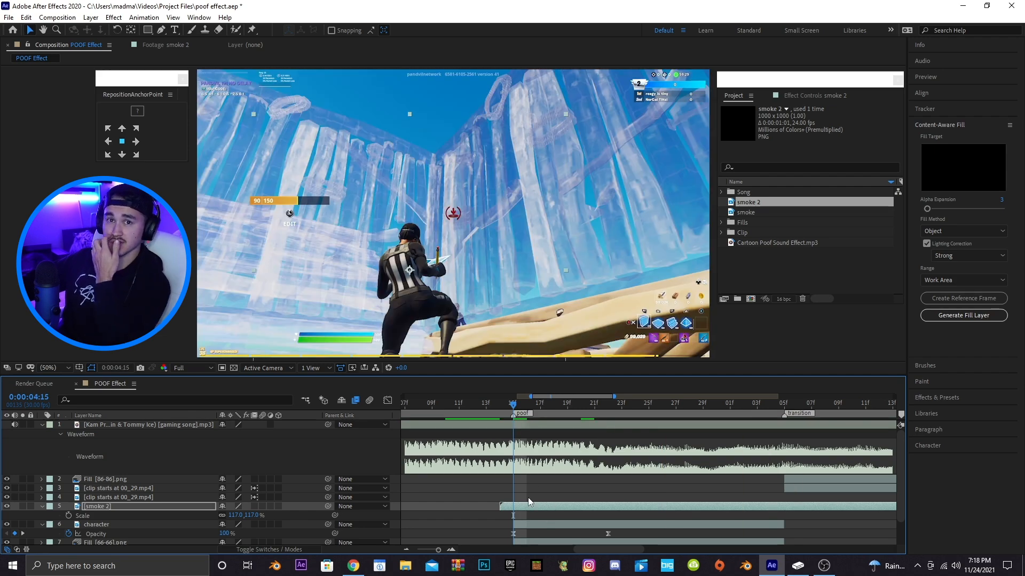
Time-stretch the smoke 2 layer with a stretch factor of 90
right_click(532, 505)
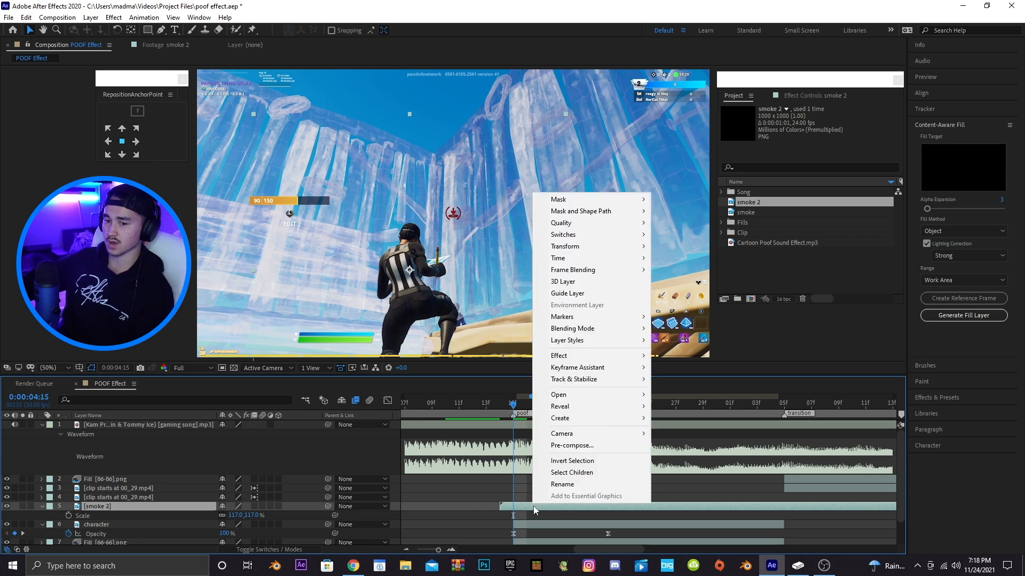
mouse_move(583, 258)
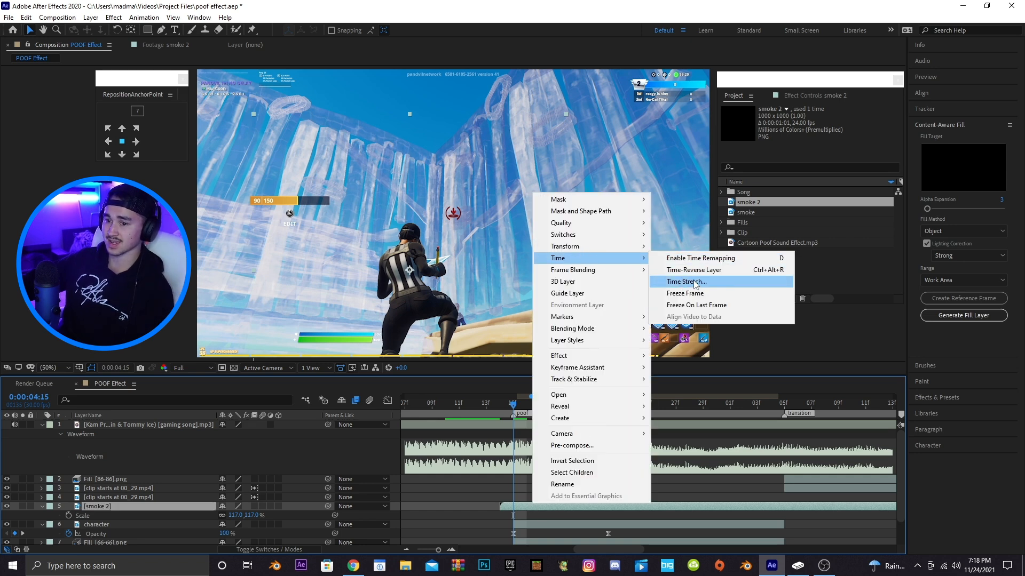
left_click(688, 282)
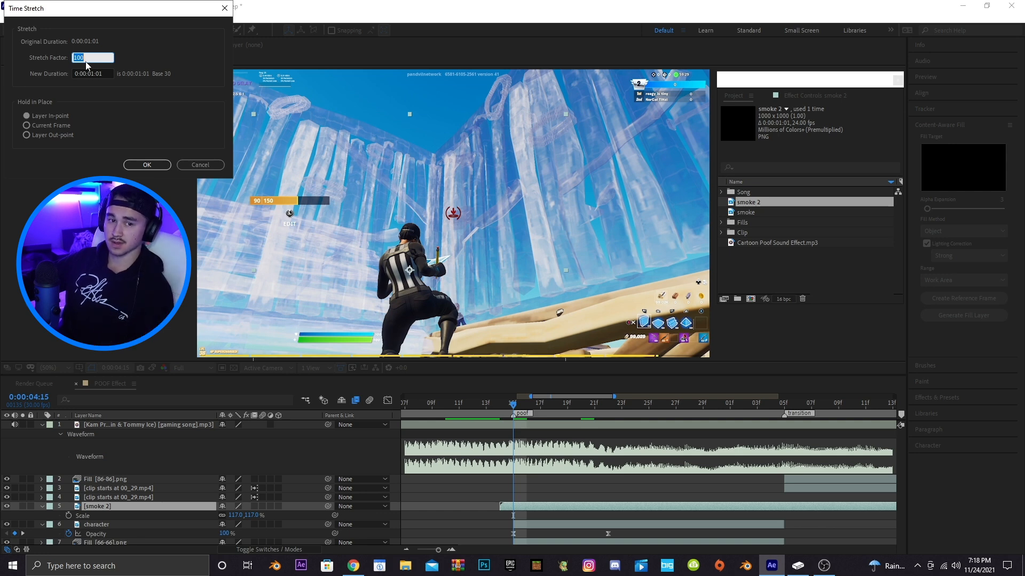
type("90")
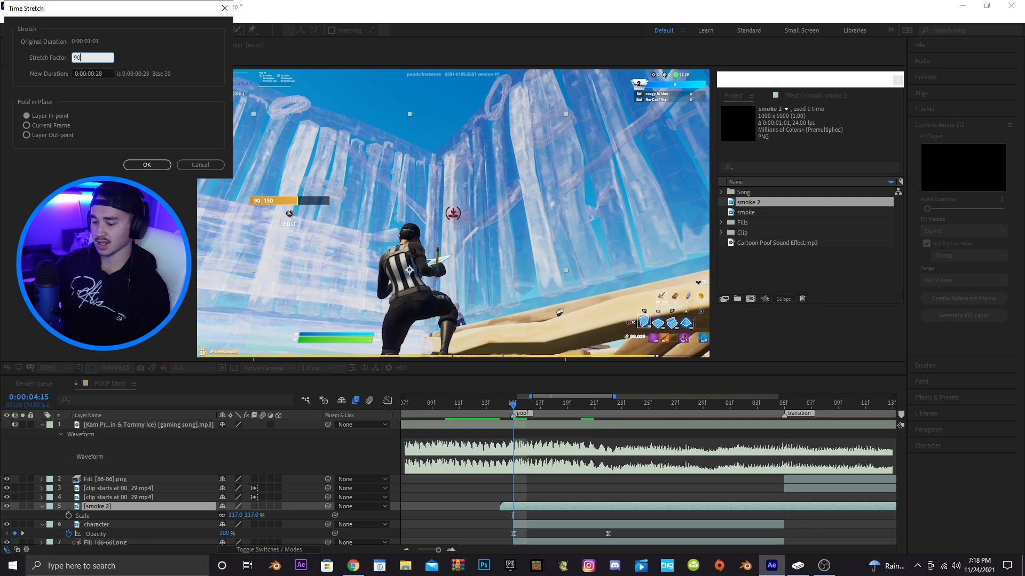
left_click(146, 164)
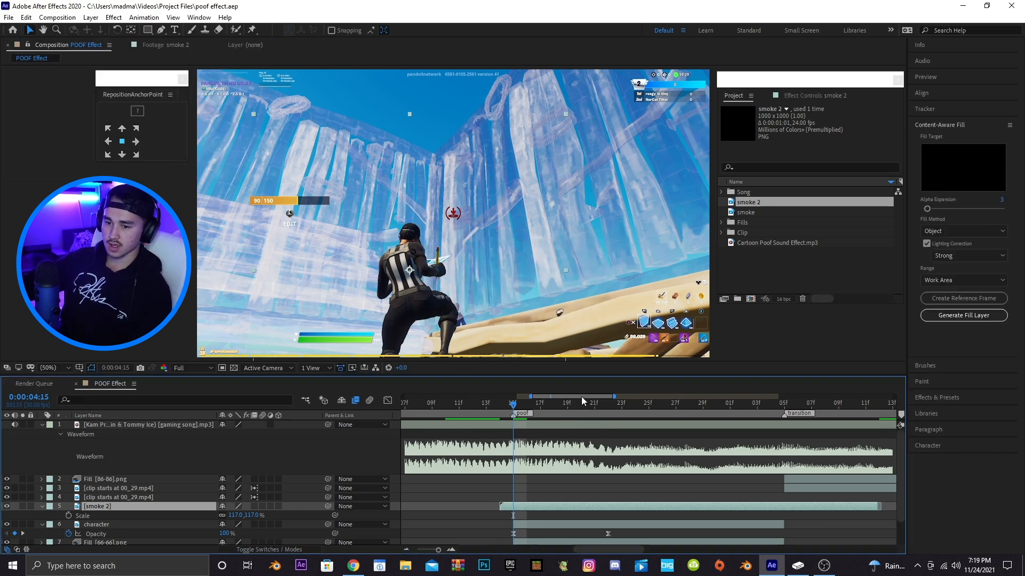
Split the smoke 2 layer at the transition marker, delete the remainder, and save the project
left_click_drag(581, 397, 590, 397)
key("space")
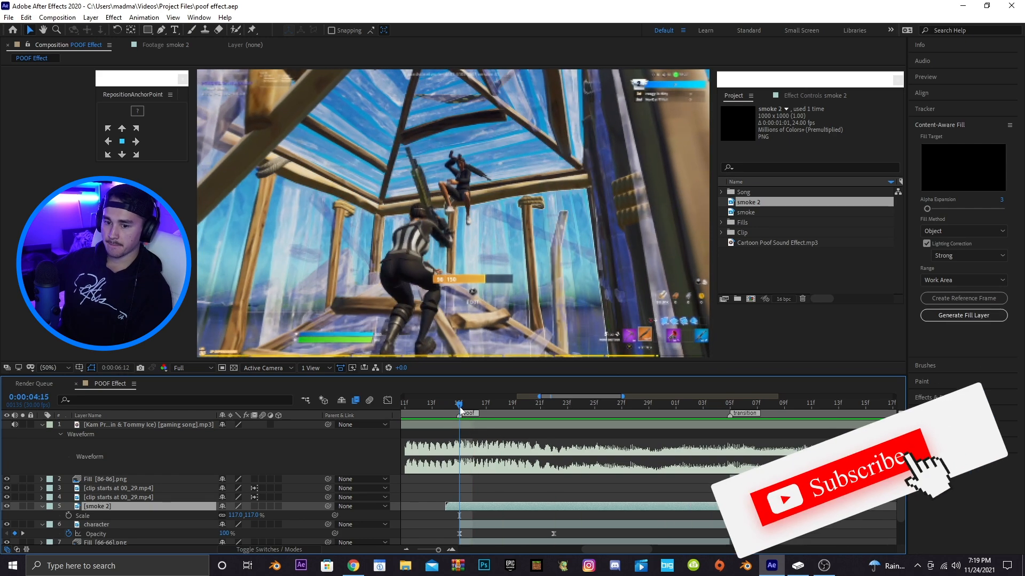
key("space")
left_click_drag(461, 412, 729, 412)
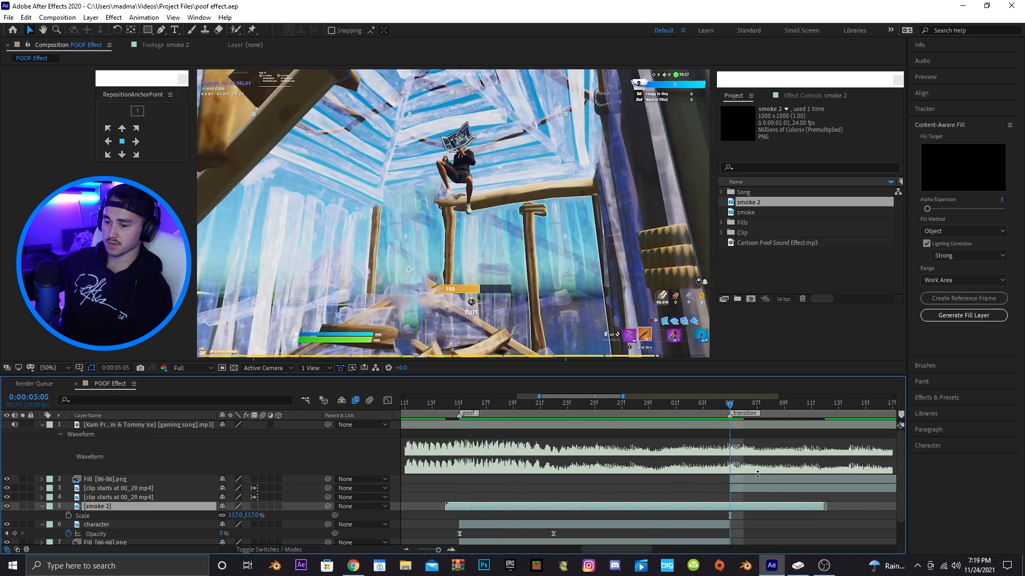
key("ctrl+shift+d")
key("Delete")
key("ctrl+s")
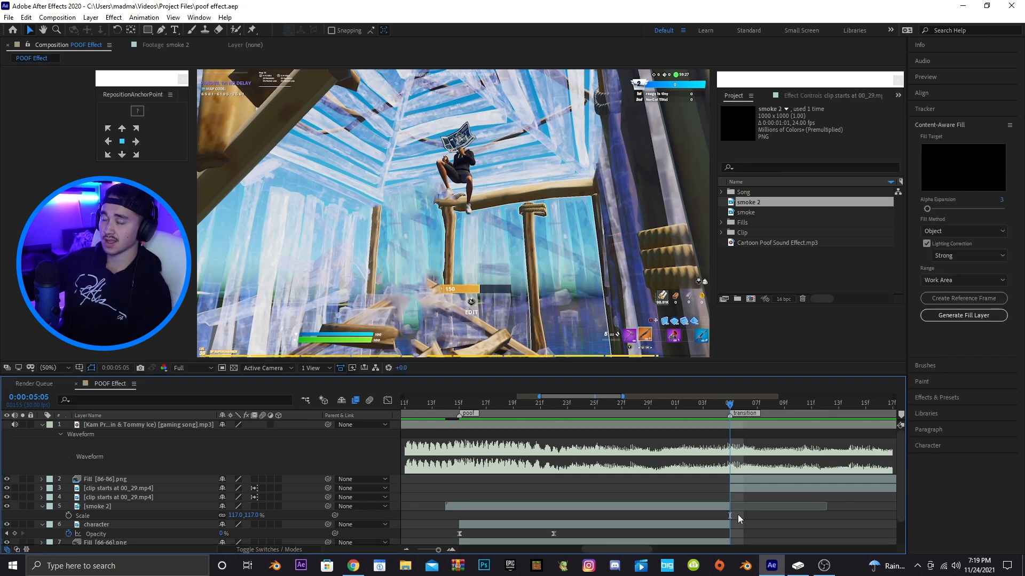
Add the smoke footage to the composition at the poof back in marker
scroll(611, 402, "right", 5)
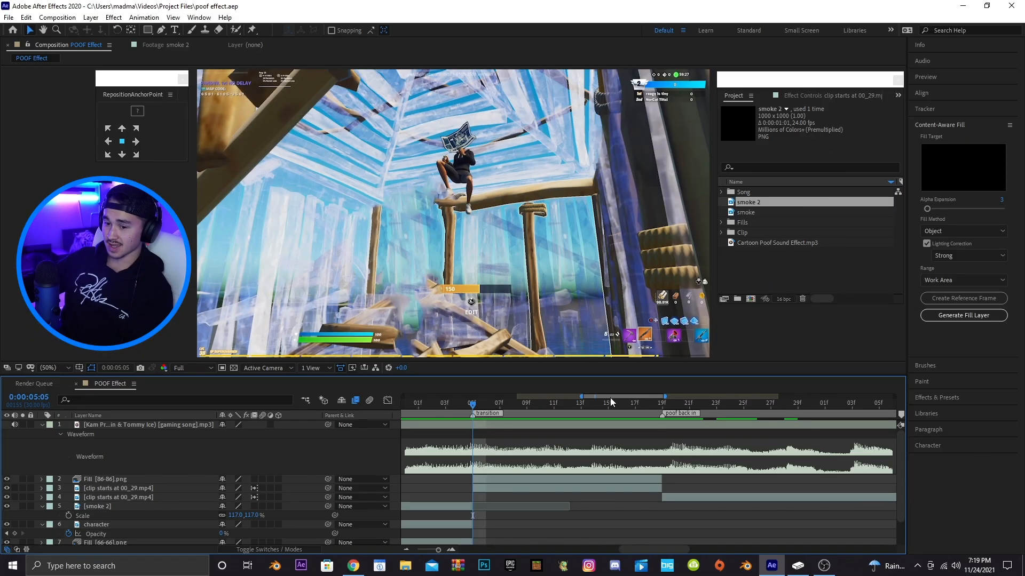
scroll(611, 402, "right", 2)
left_click(621, 407)
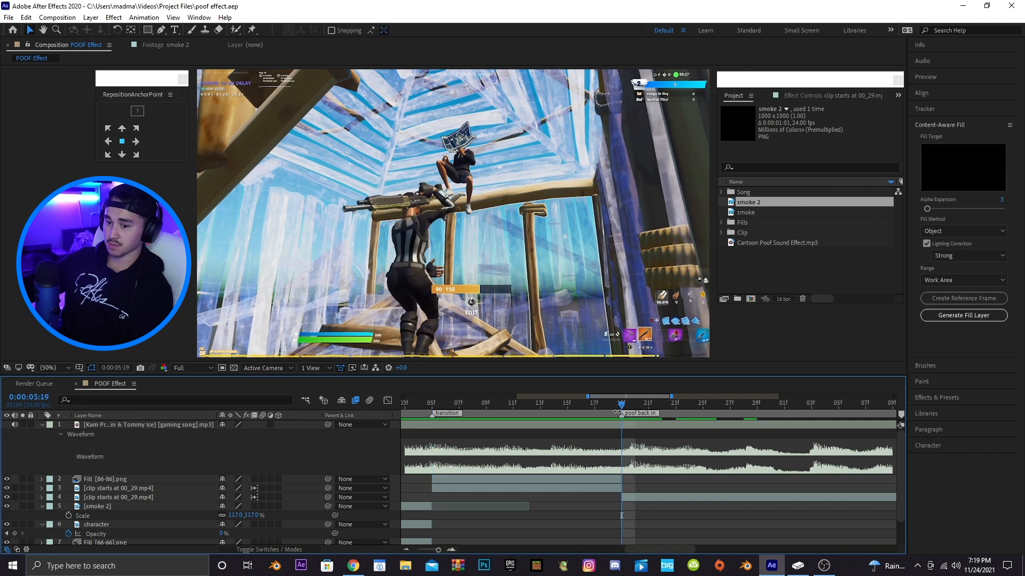
left_click(611, 484)
left_click_drag(748, 212, 593, 482)
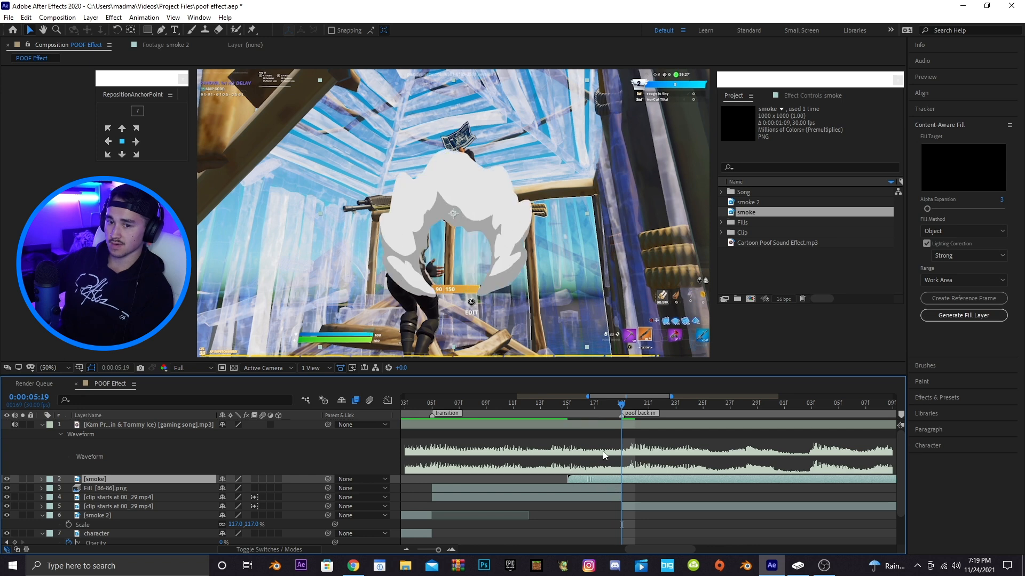
Position the smoke layer over the character and scale it to 125%
left_click_drag(494, 200, 442, 262)
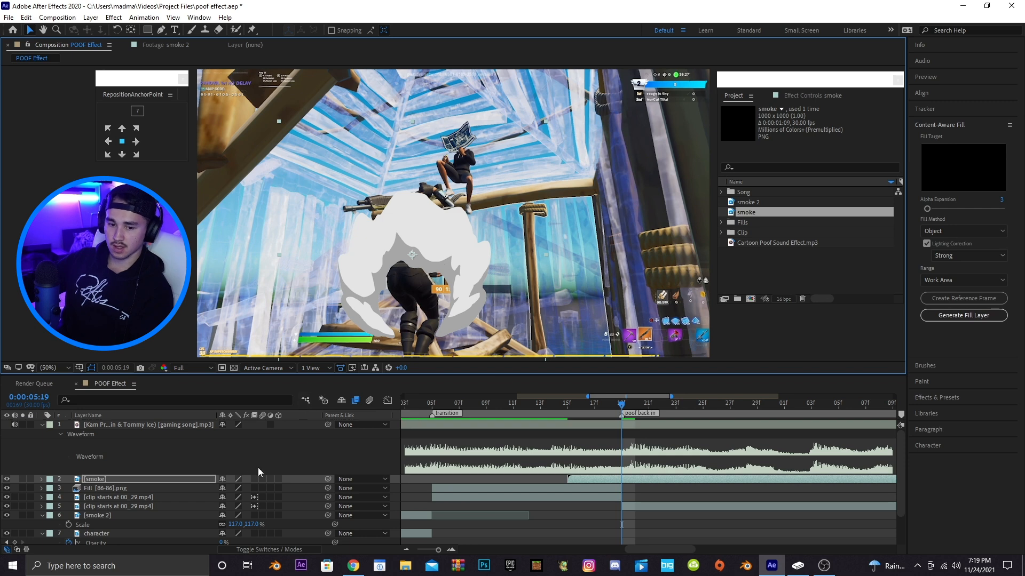
key("s")
left_click_drag(254, 491, 268, 491)
left_click_drag(451, 262, 450, 257)
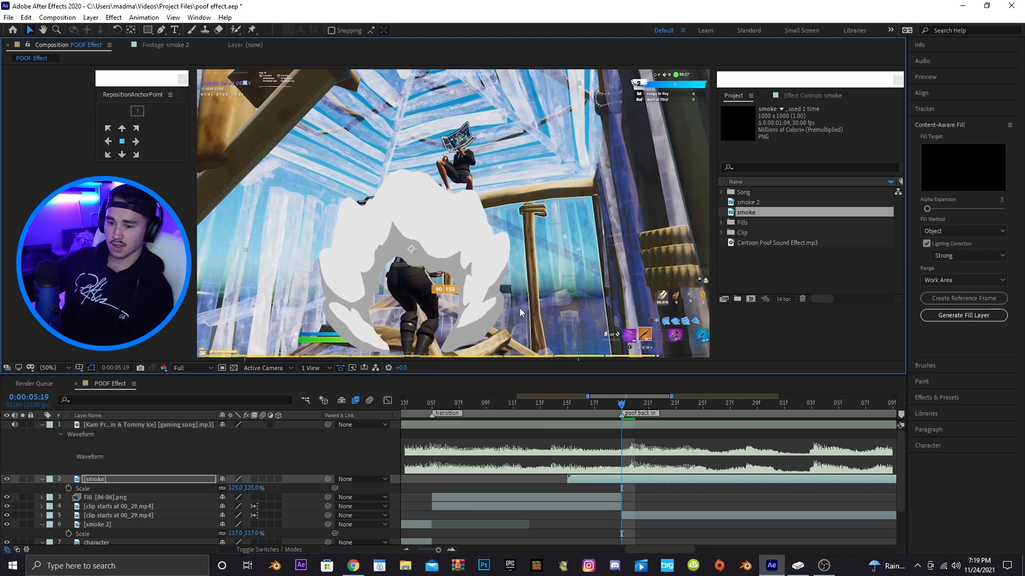
Preview the composition playback around the poof and poof back in markers
left_click_drag(631, 396, 644, 396)
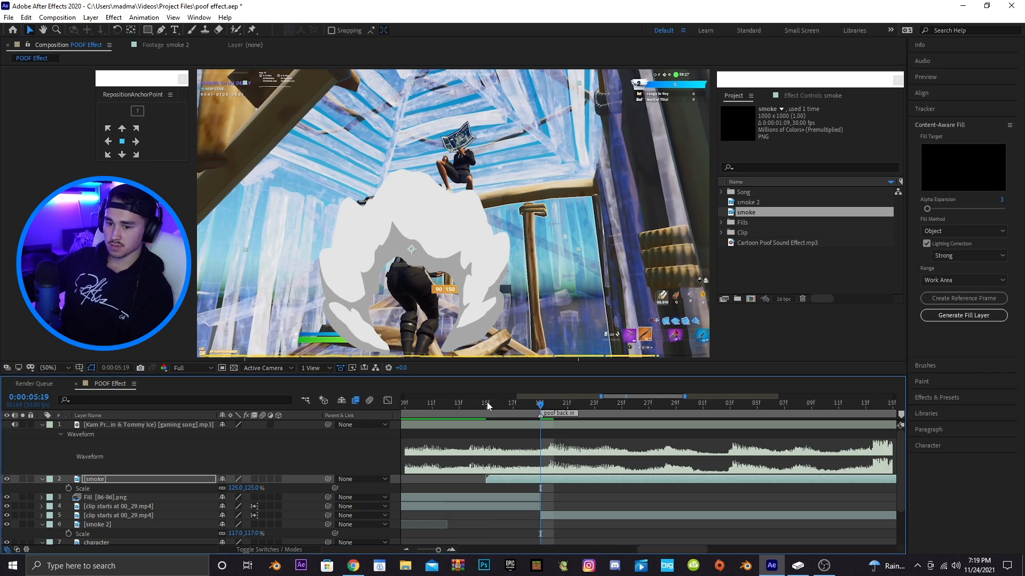
left_click(418, 404)
key("space")
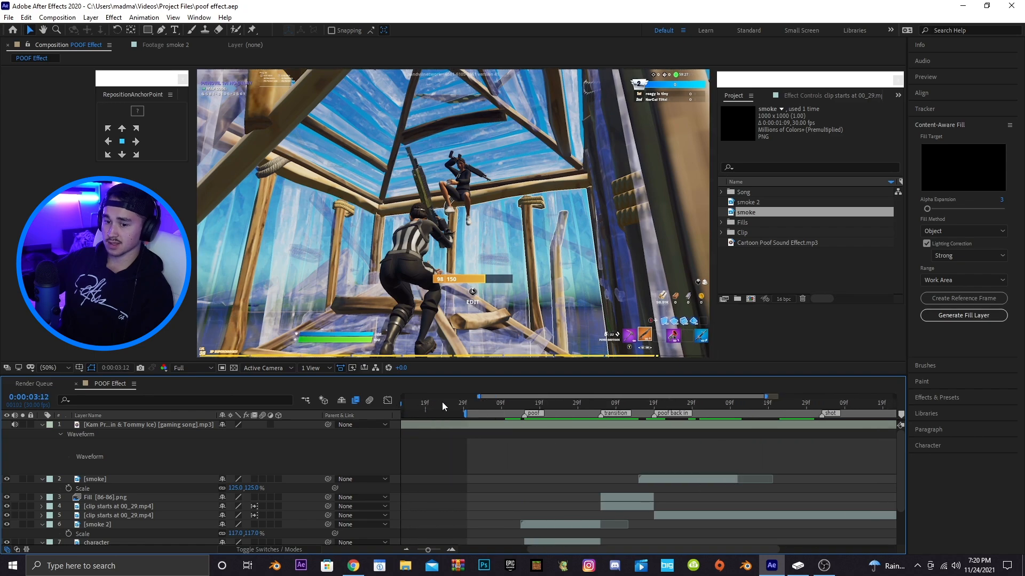
left_click_drag(384, 414, 385, 414)
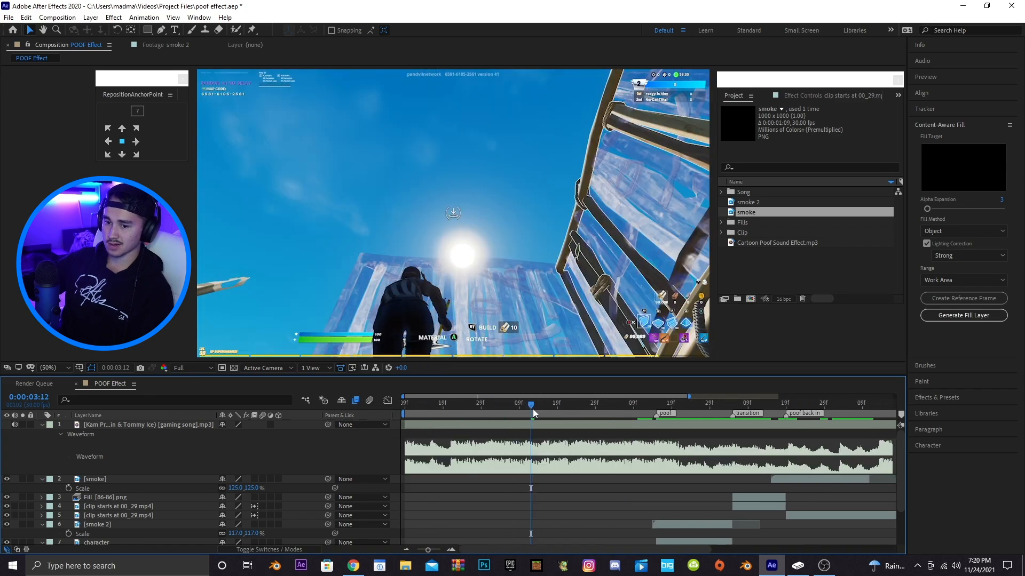
key("space")
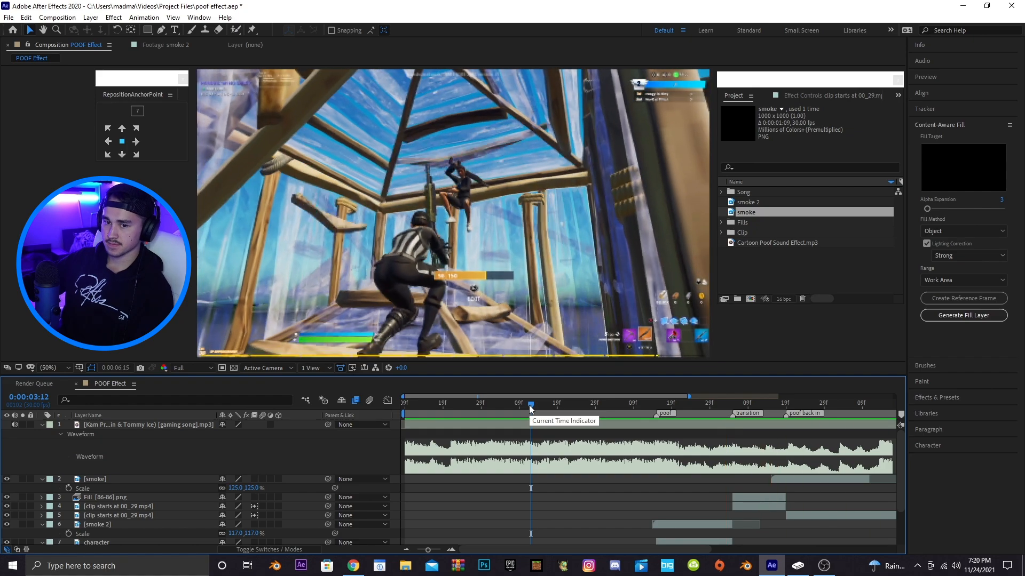
key("space")
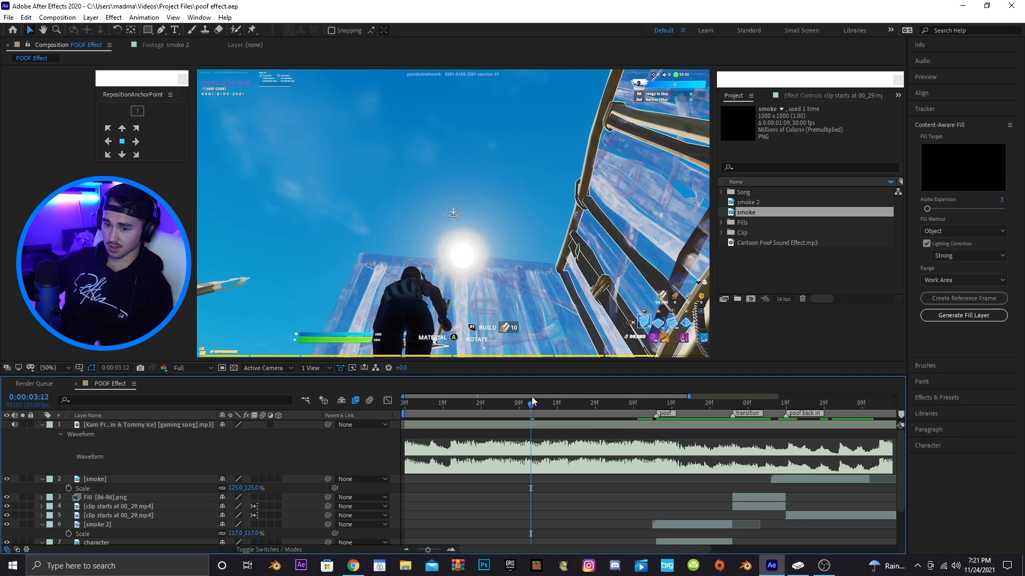
scroll(537, 401, "right", 5)
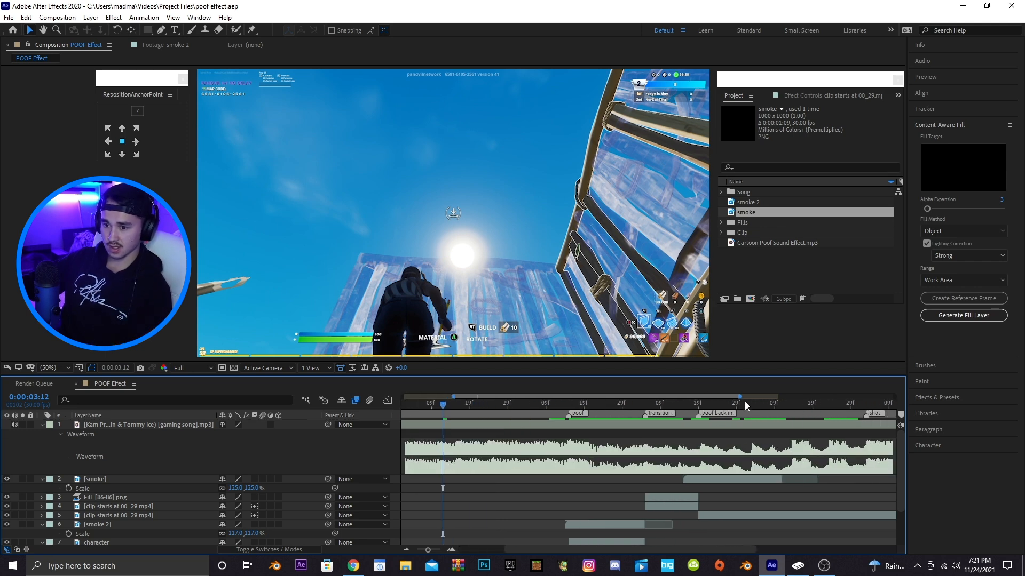
Add a new adjustment layer above the smoke layer
left_click(696, 478)
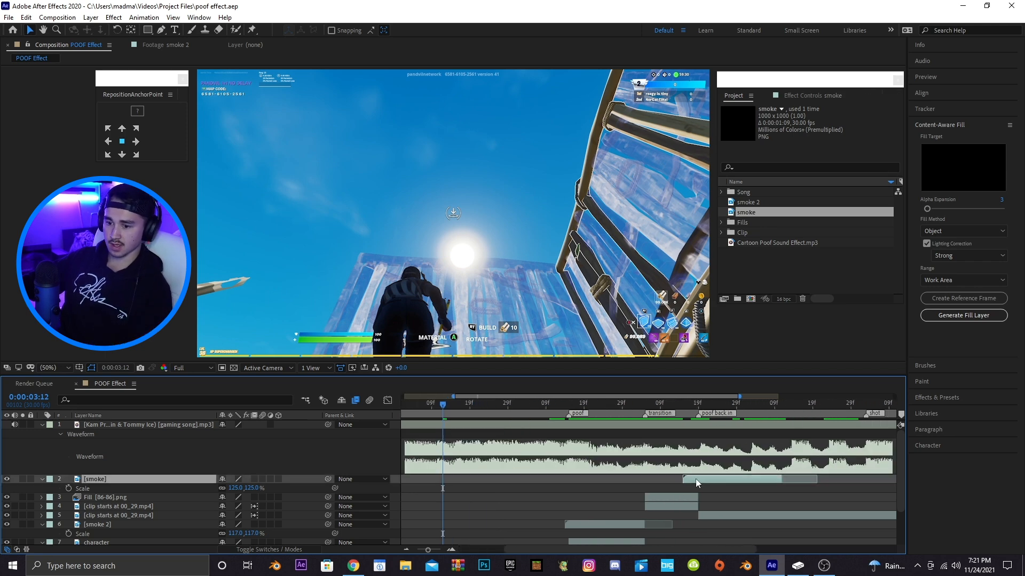
left_click(91, 17)
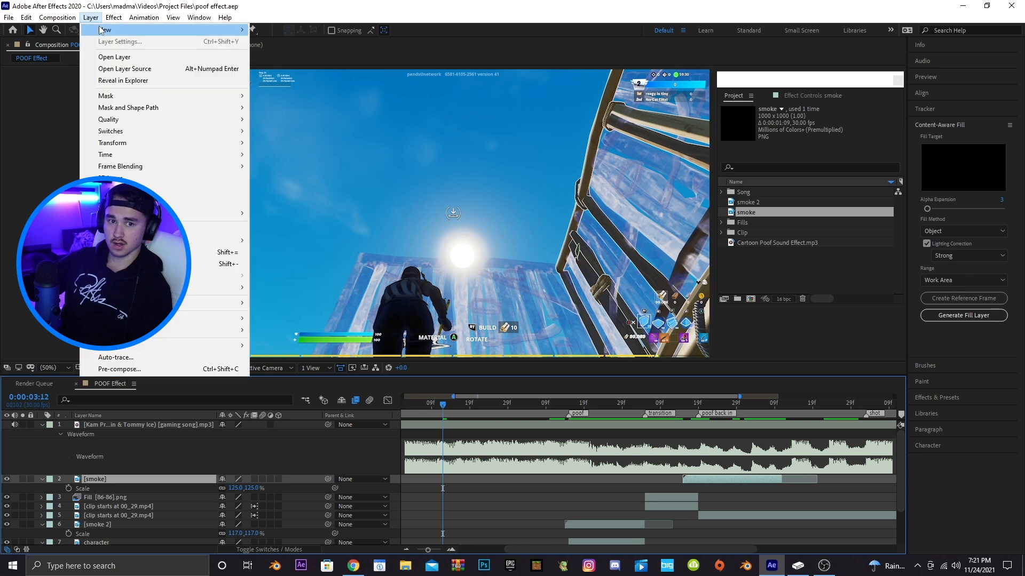
left_click(289, 100)
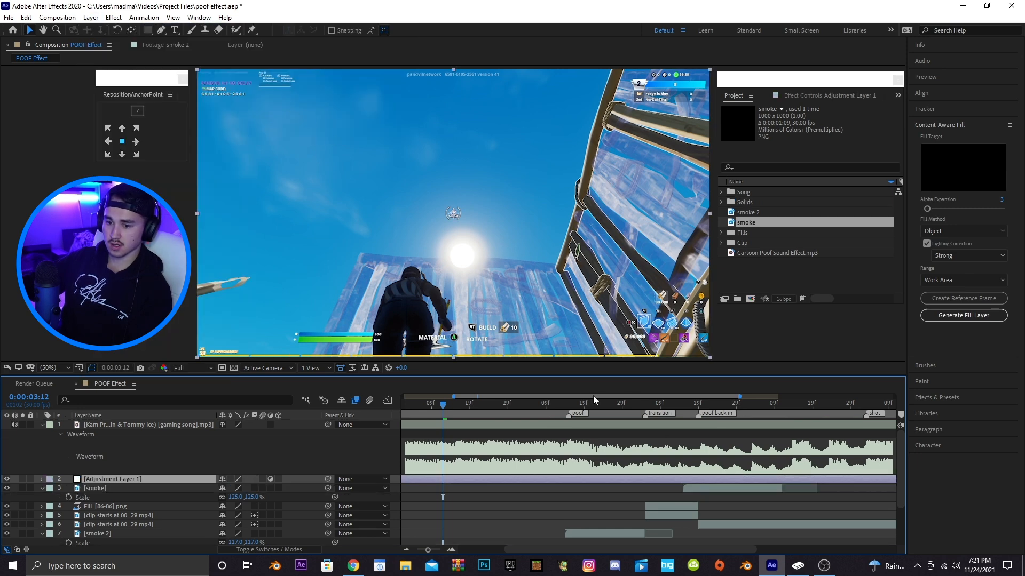
At the poof marker, search the effects for Transform and apply it to the adjustment layer
left_click_drag(741, 396, 566, 397)
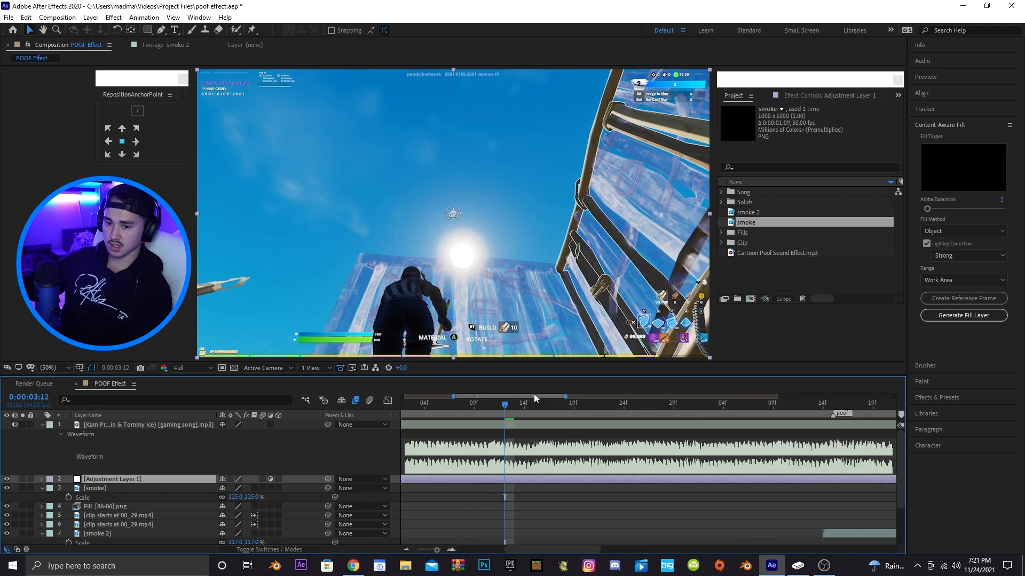
scroll(538, 403, "right", 5)
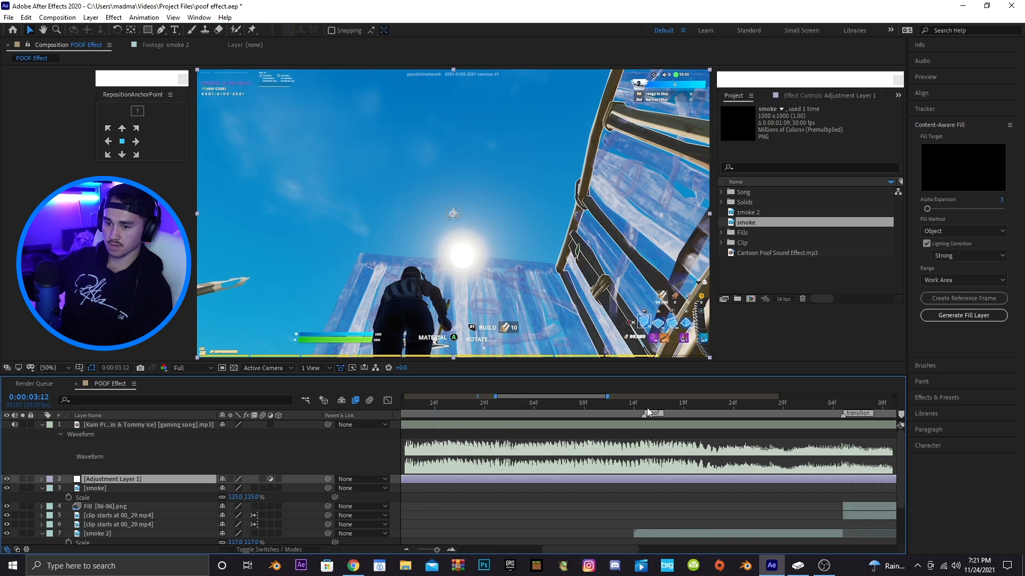
left_click(646, 406)
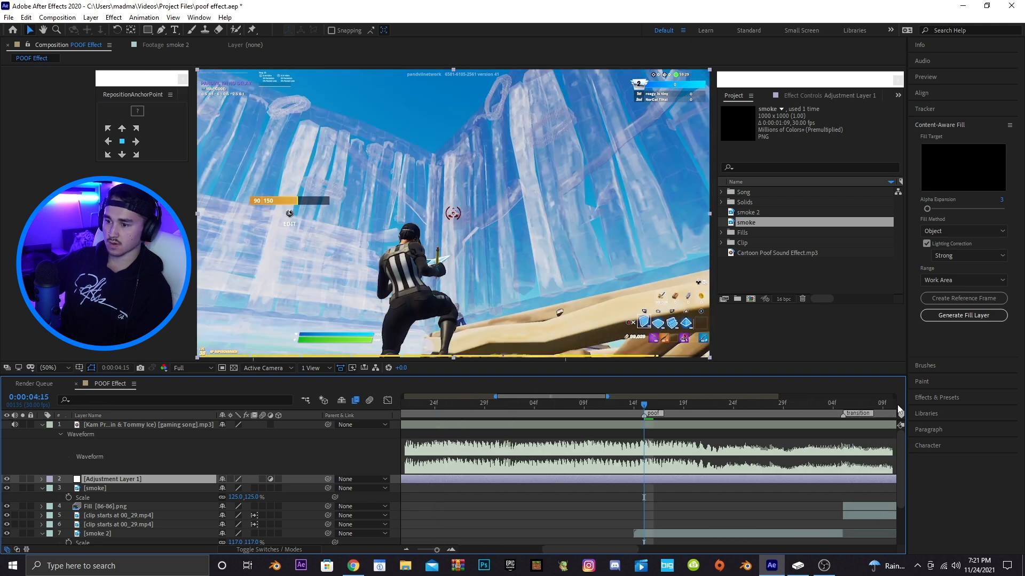
left_click(933, 398)
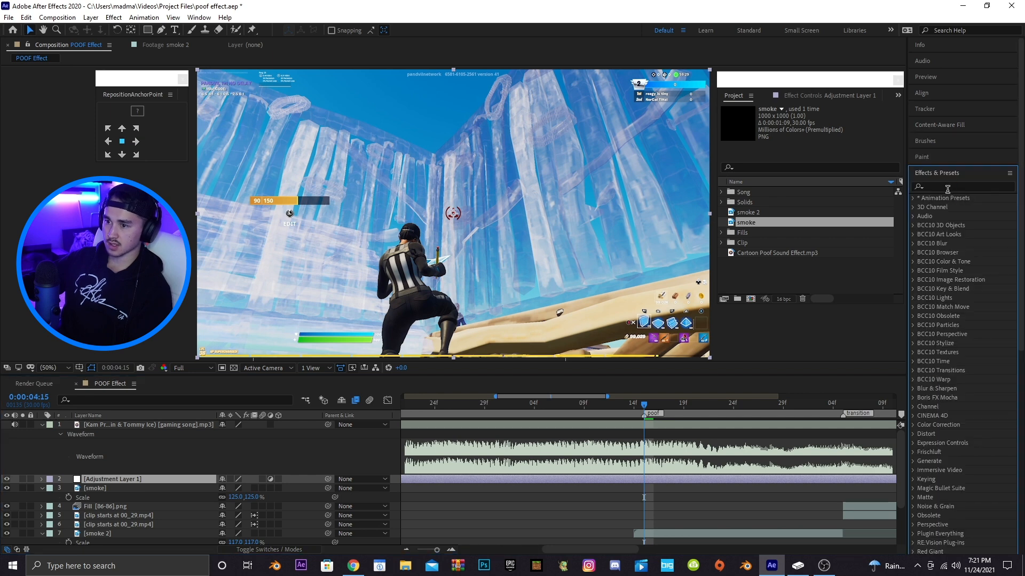
left_click(945, 187)
type("trans")
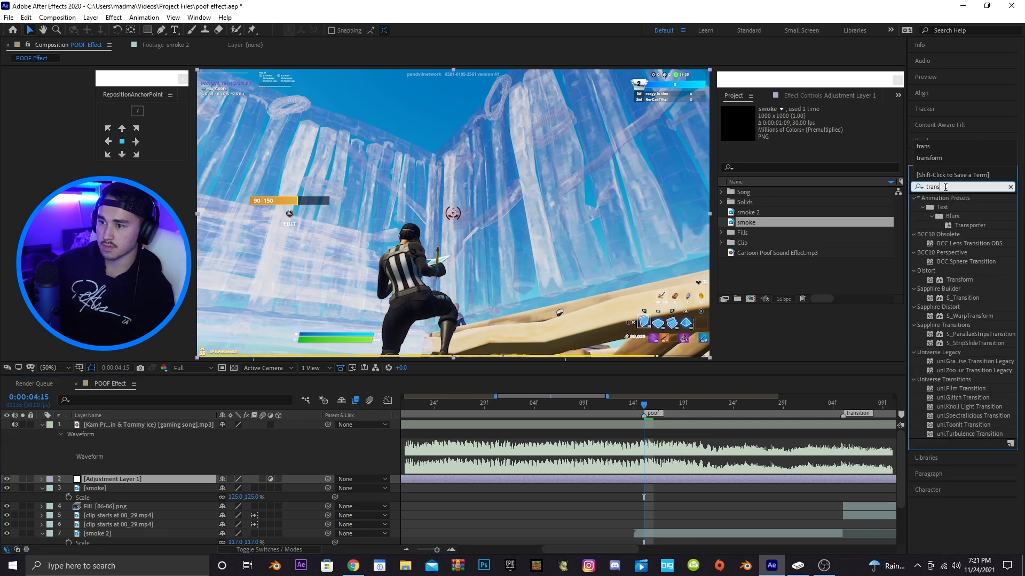
type("form")
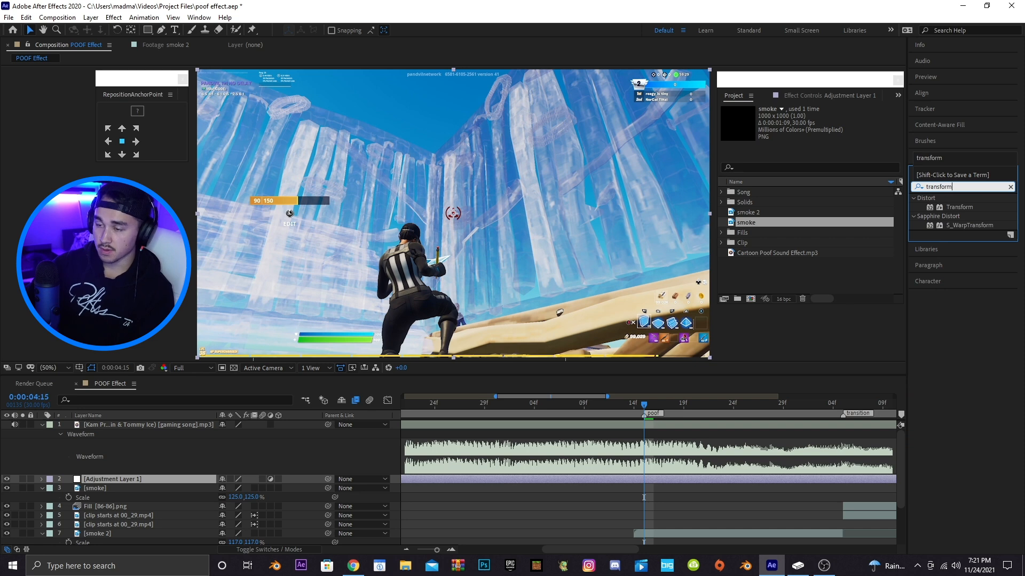
left_click_drag(959, 207, 609, 476)
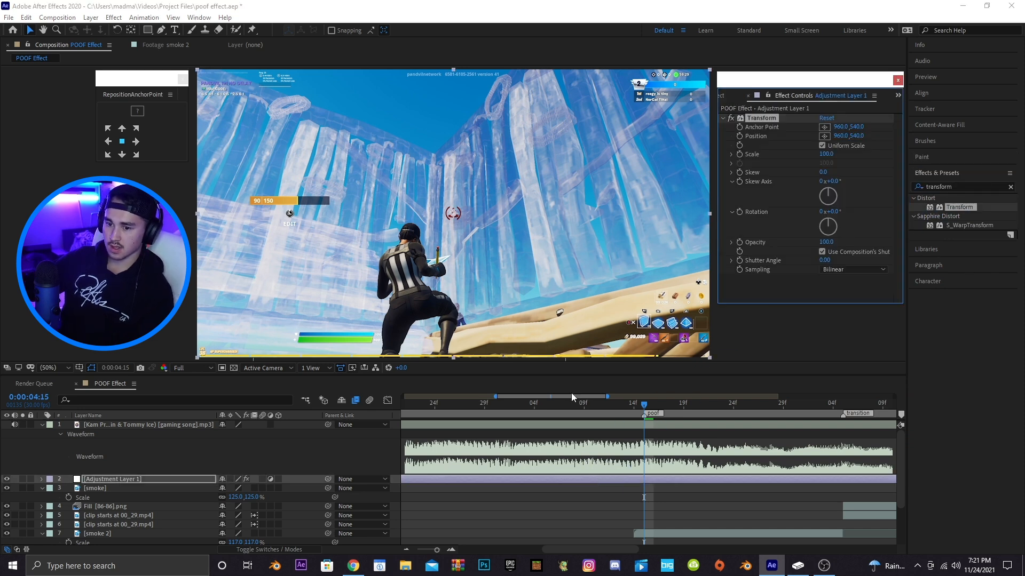
Set starting keyframes for the Transform effect's Position and Scale and reveal them on the adjustment layer
left_click_drag(574, 397, 581, 398)
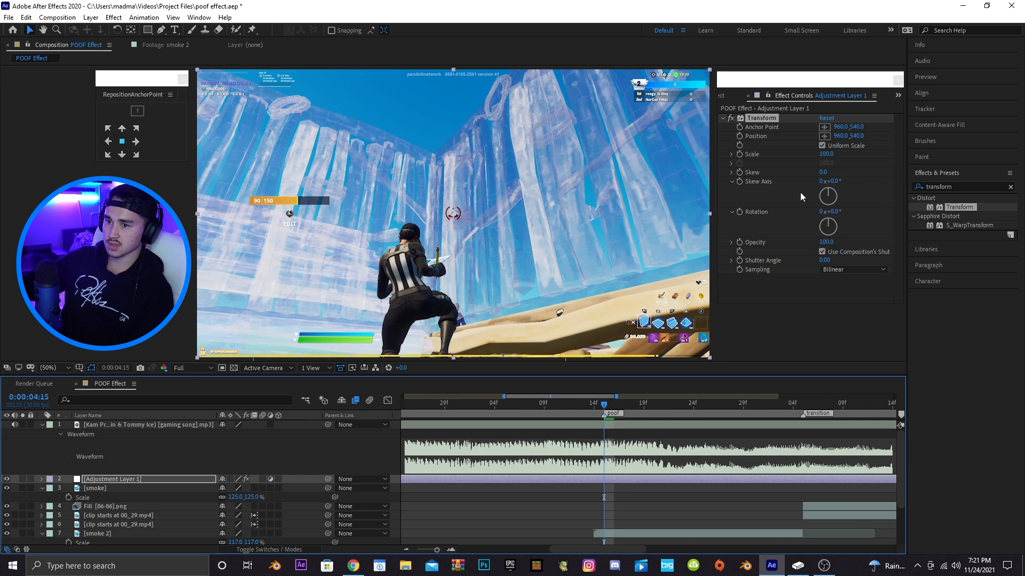
left_click(739, 137)
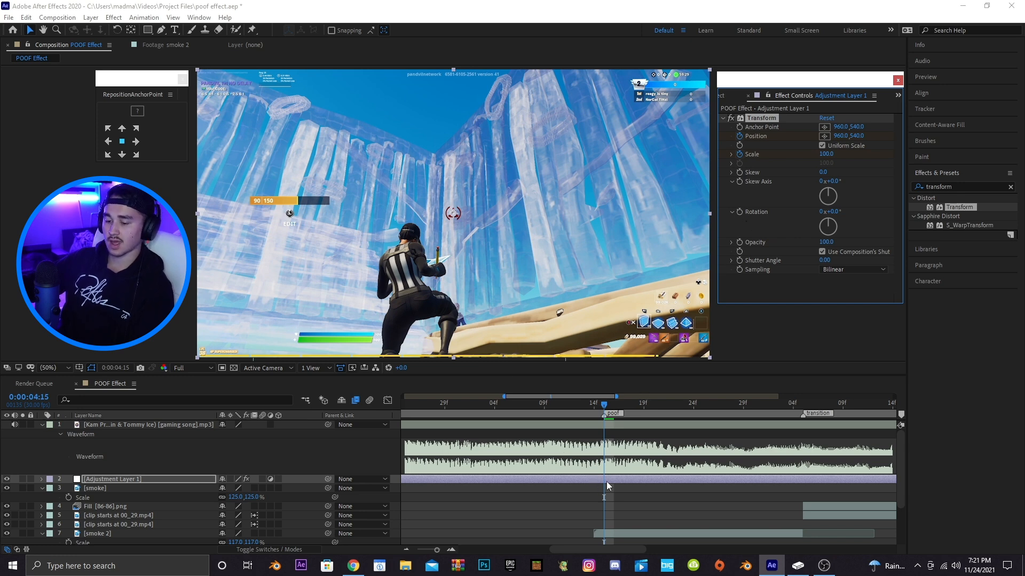
key("u")
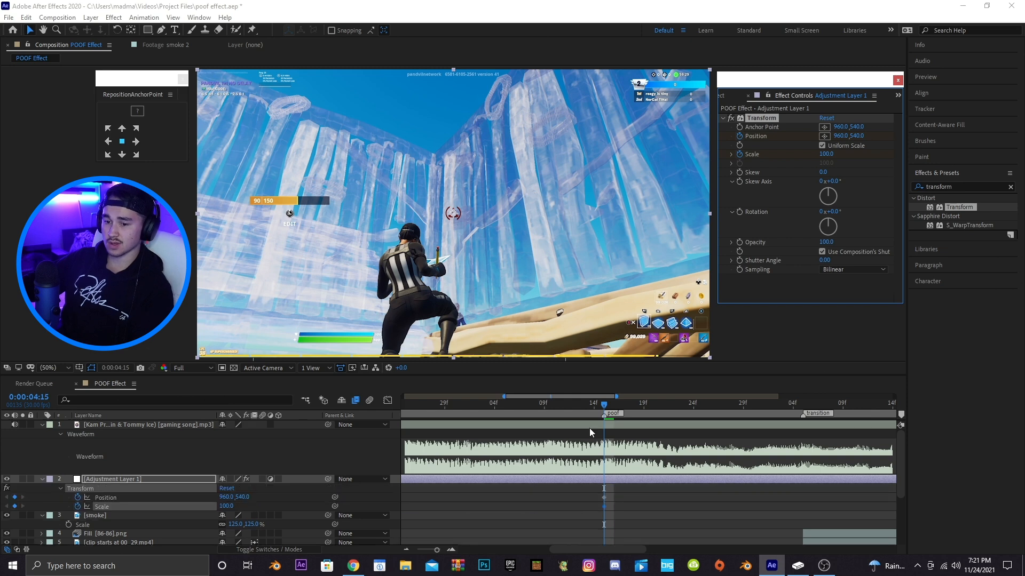
A few frames later, zoom in with the Transform effect: Scale 173 and Position 1193,253
left_click_drag(585, 396, 596, 396)
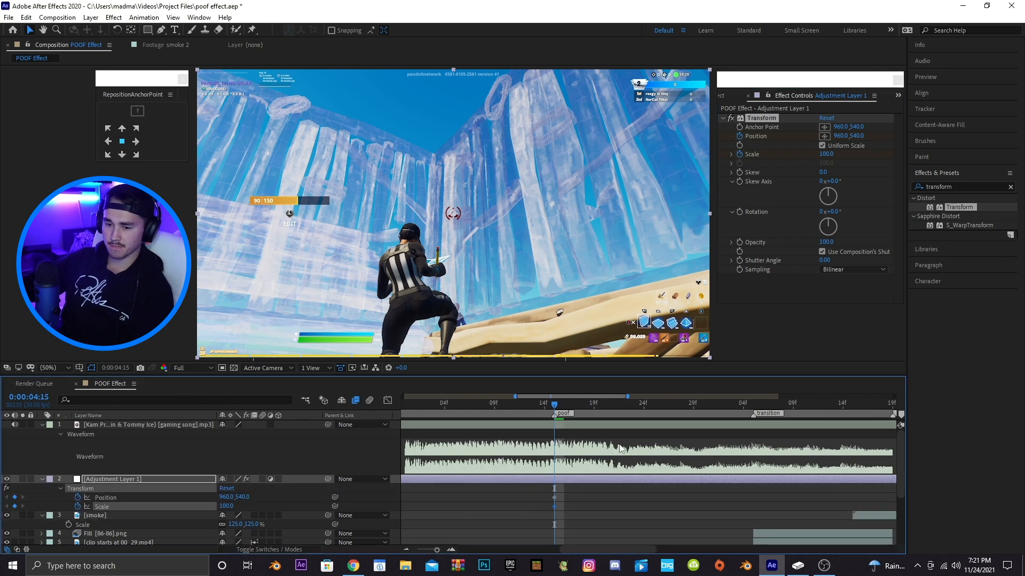
scroll(617, 441, "down", 2)
left_click_drag(534, 405, 655, 409)
left_click_drag(226, 452, 105, 448)
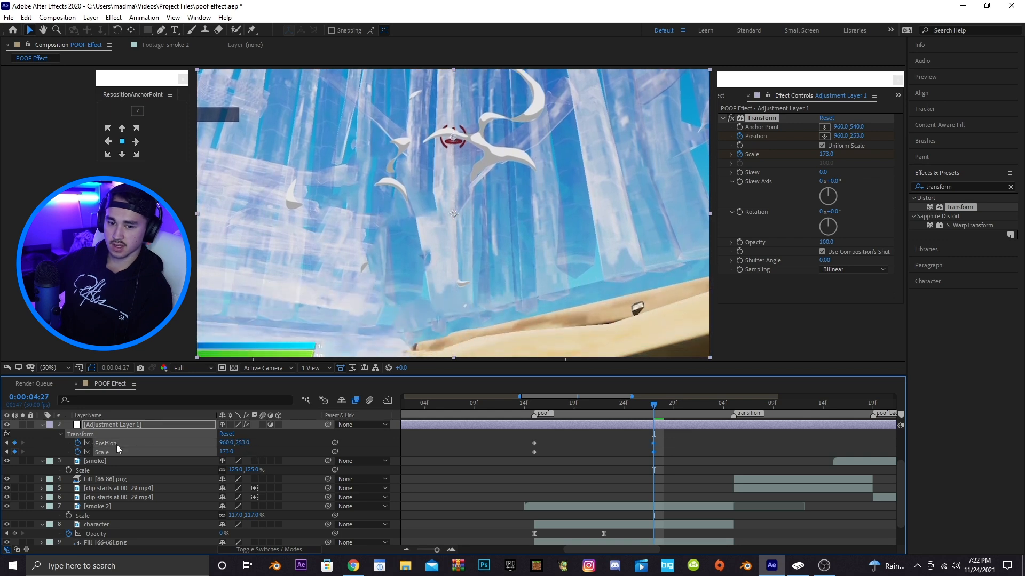
left_click_drag(223, 442, 345, 440)
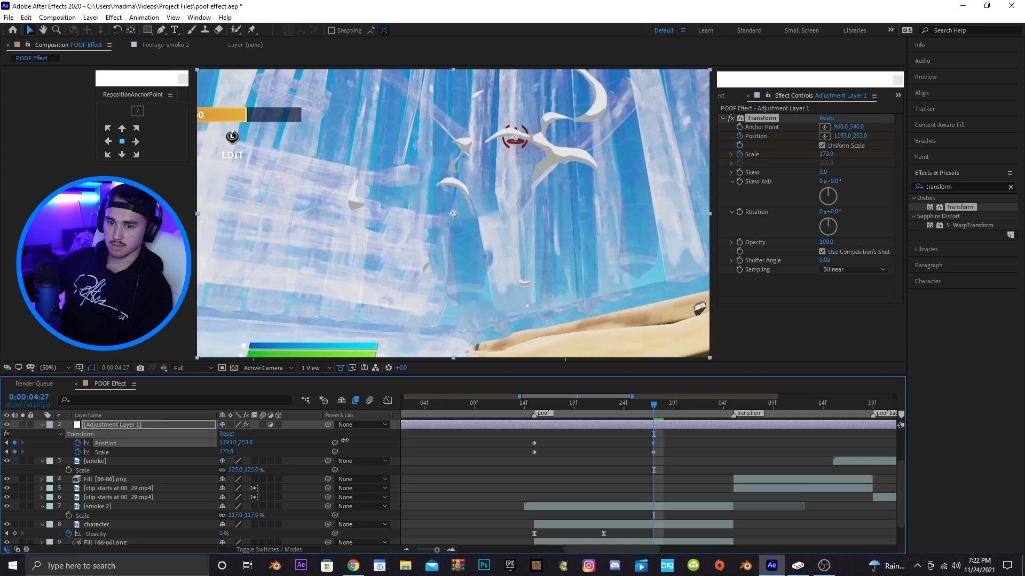
At the transition marker, set the Transform Scale back to 100
left_click_drag(533, 410, 644, 406)
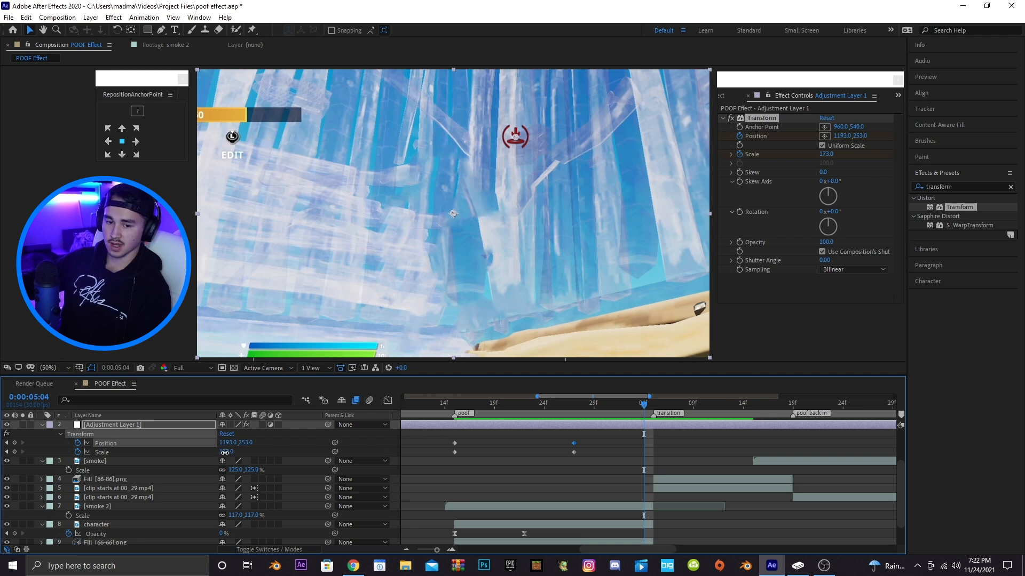
left_click_drag(225, 452, 223, 452)
left_click(224, 452)
type("100")
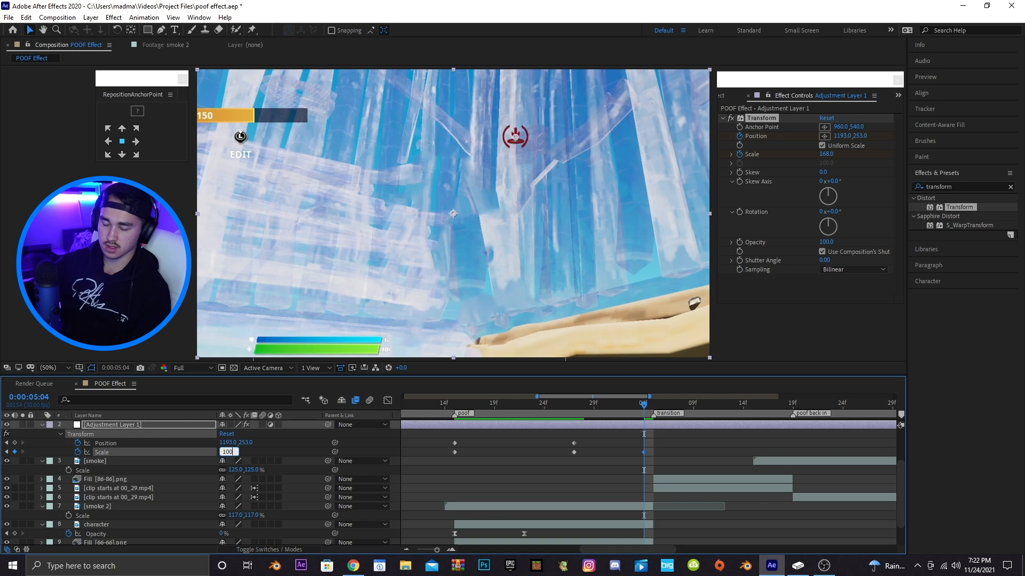
key("Return")
Set the Transform Position to 960,540 at the same frame and save the project
left_click(228, 443)
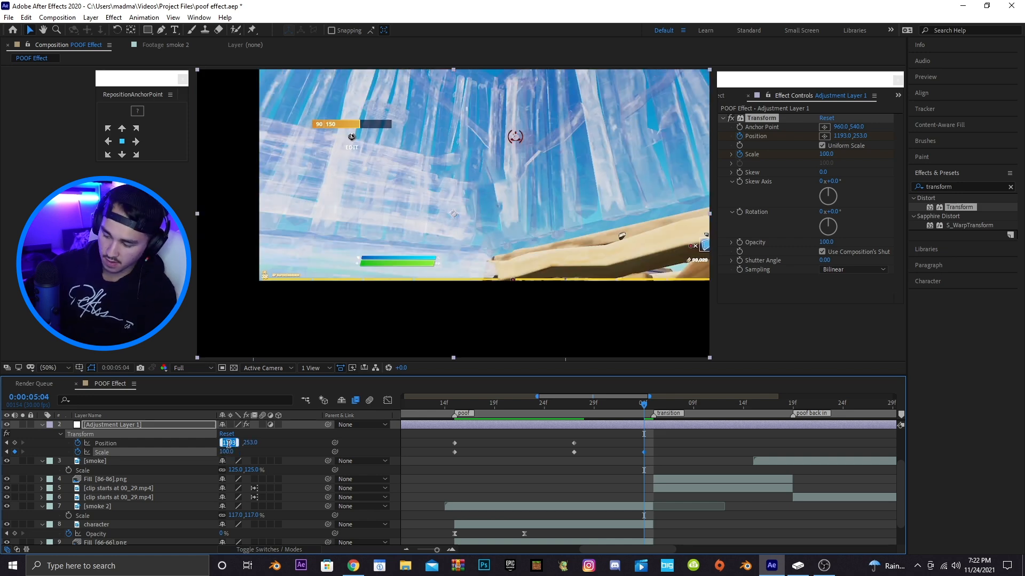
type("960")
key("Return")
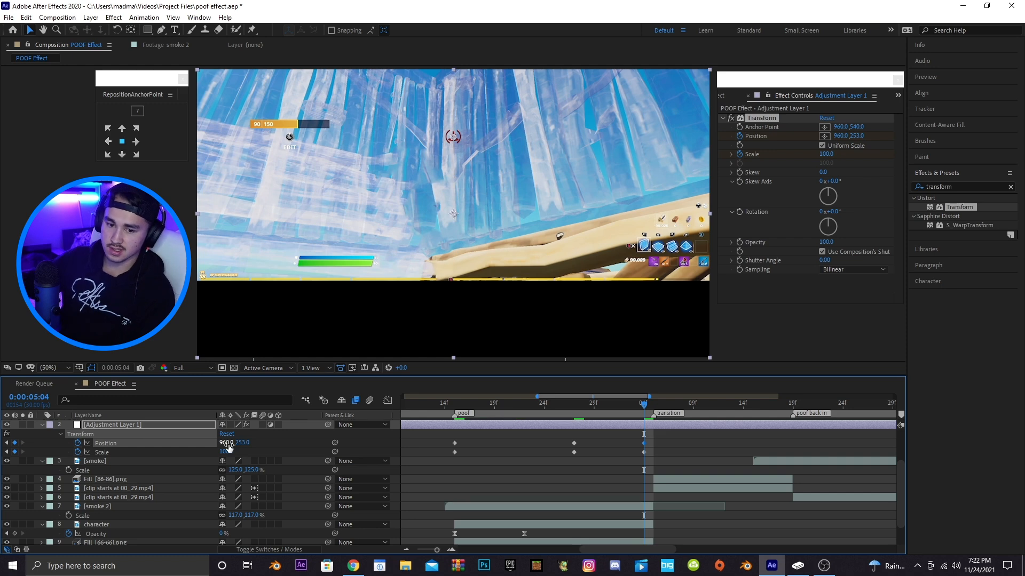
left_click(244, 442)
type("54")
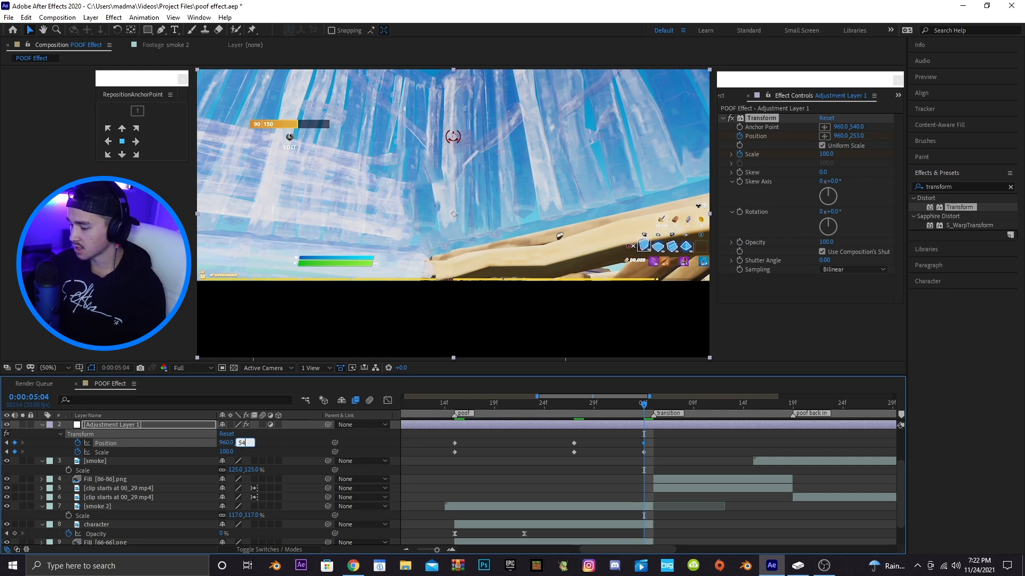
type("0")
key("Return")
key("ctrl+s")
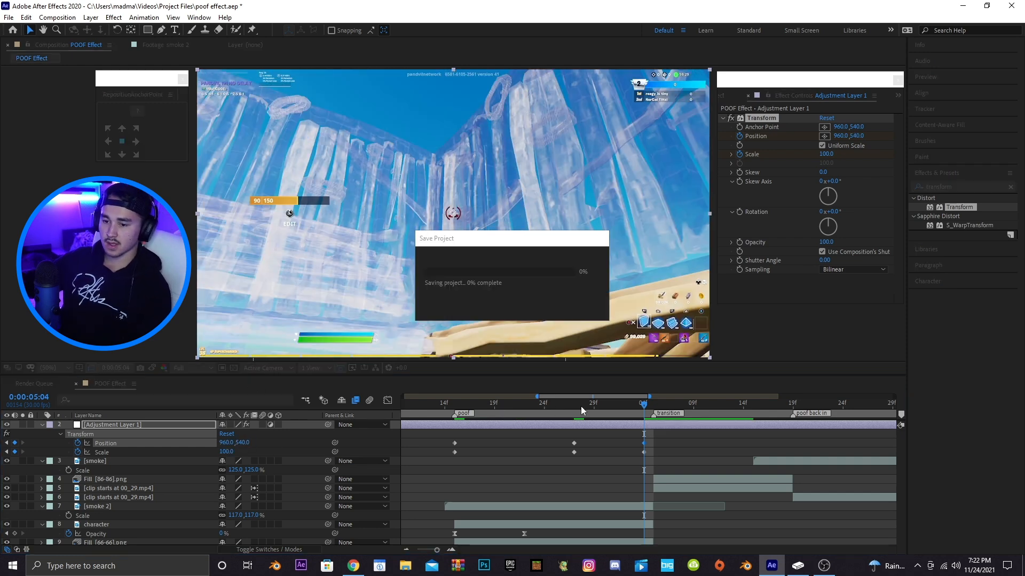
One frame after the transition, zoom in again with Scale 221 and Position 1639,815
left_click(553, 405)
left_click_drag(555, 409, 634, 408)
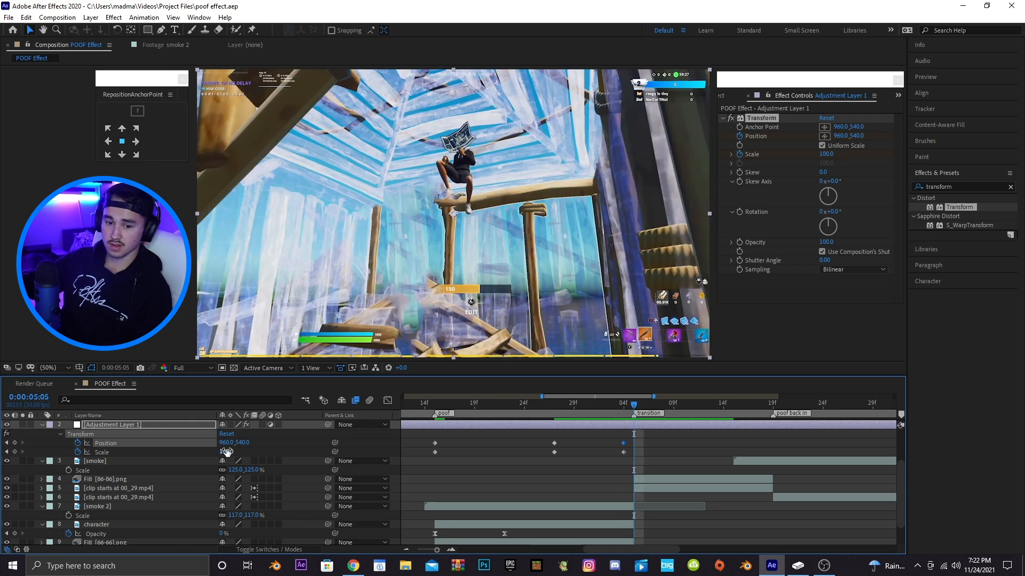
left_click_drag(227, 452, 288, 447)
left_click_drag(223, 442, 564, 418)
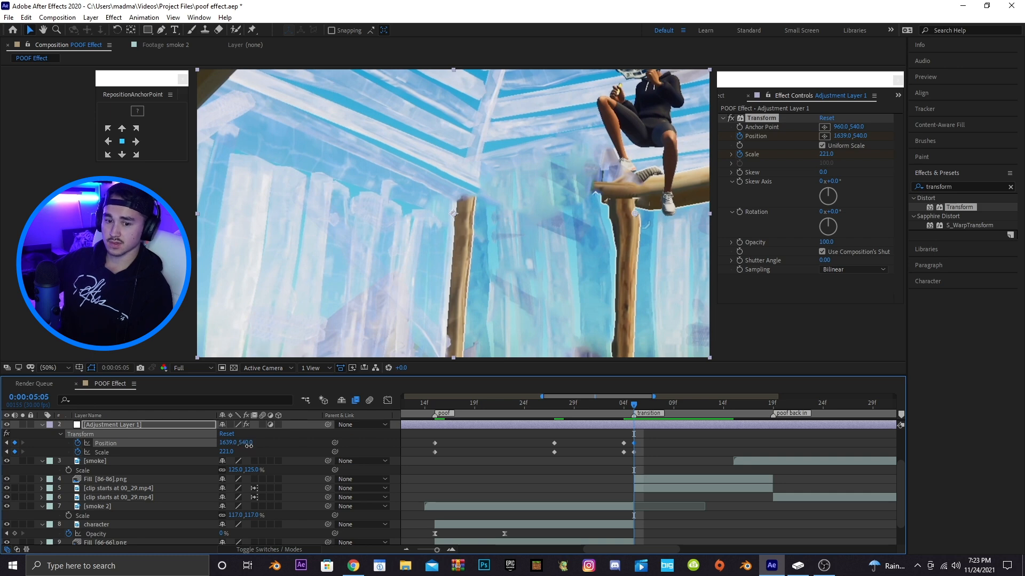
left_click_drag(248, 444, 420, 427)
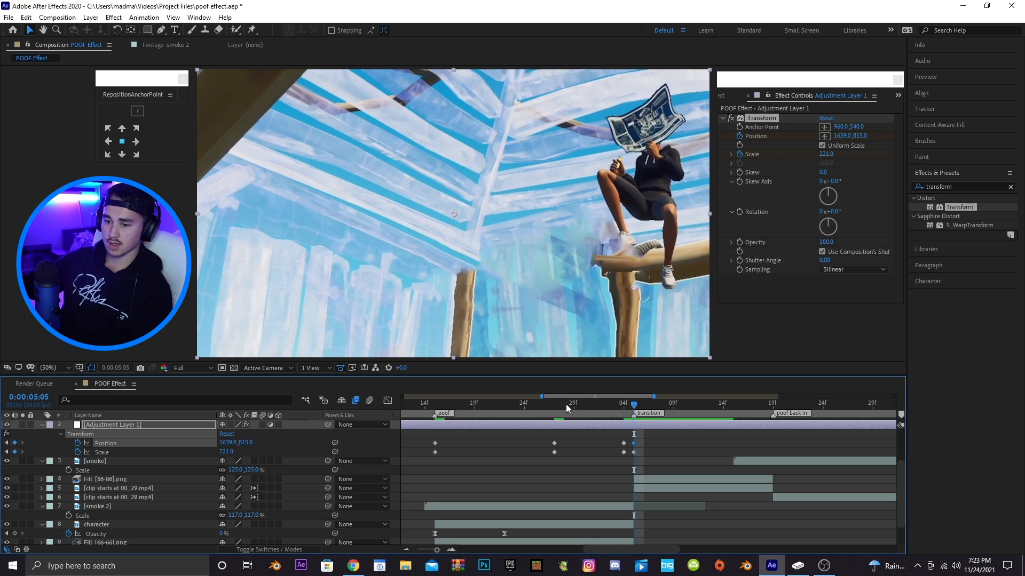
At the poof back in marker, return the Transform Position to 960,540 and Scale to 100
left_click_drag(549, 405, 732, 409)
left_click(223, 443)
type("960")
key("Return")
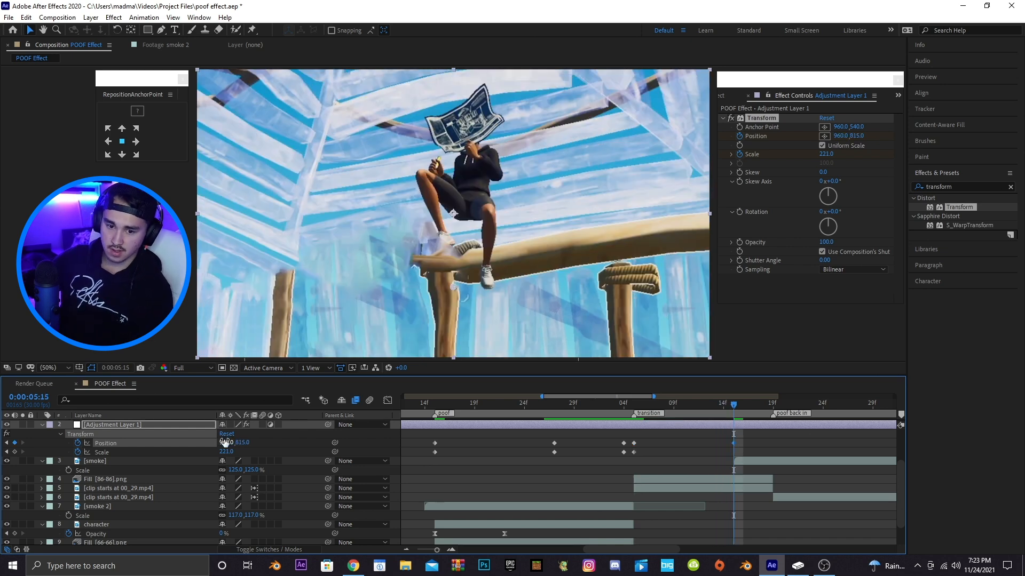
left_click(242, 442)
type("540")
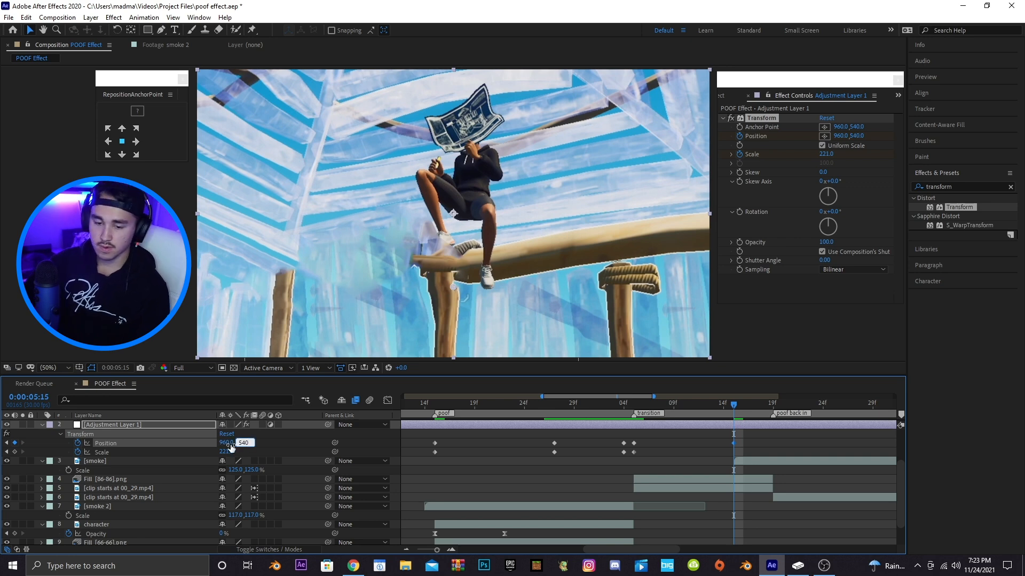
key("Return")
left_click(229, 452)
type("100")
key("Return")
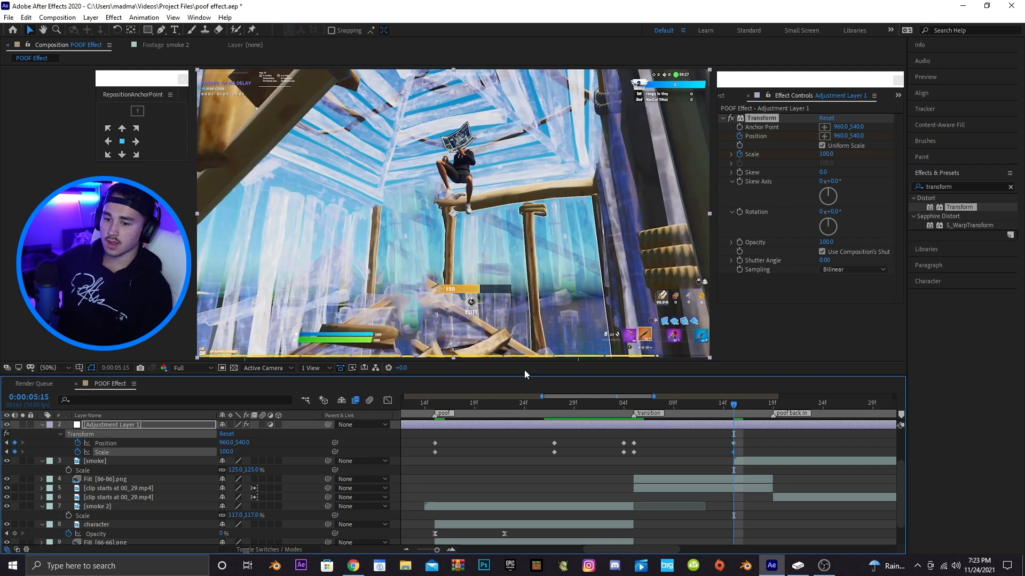
left_click_drag(555, 407, 733, 408)
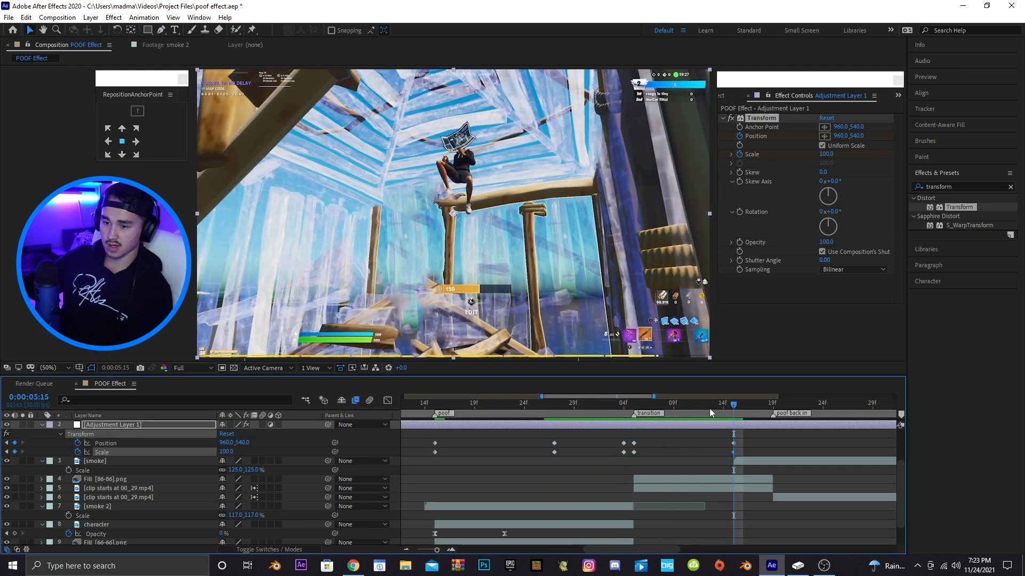
At the poof back in marker, add Position and Scale keyframes to the adjustment layer's Transform effect
left_click_drag(630, 397, 666, 395)
left_click_drag(538, 409, 578, 406)
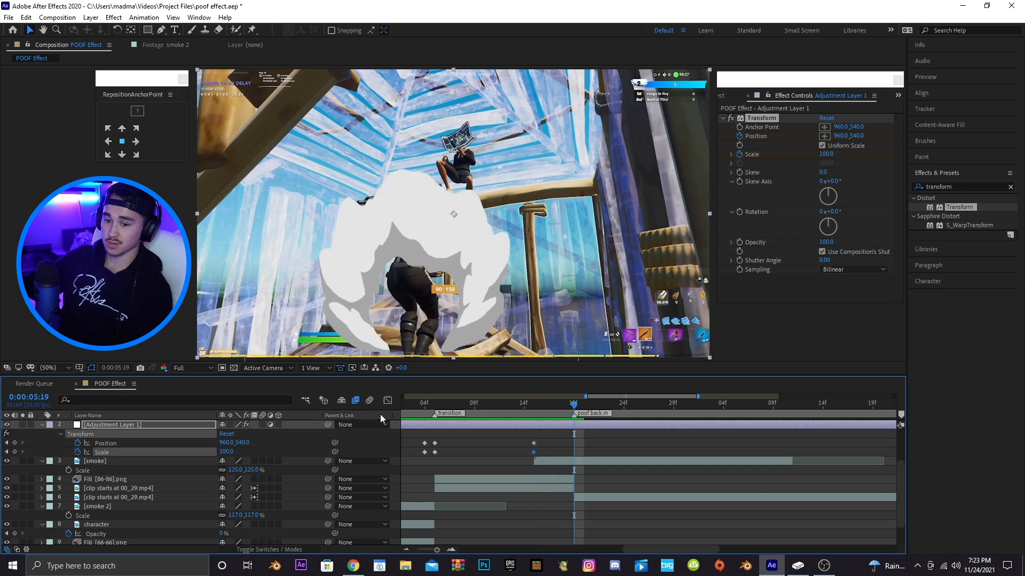
left_click(14, 443)
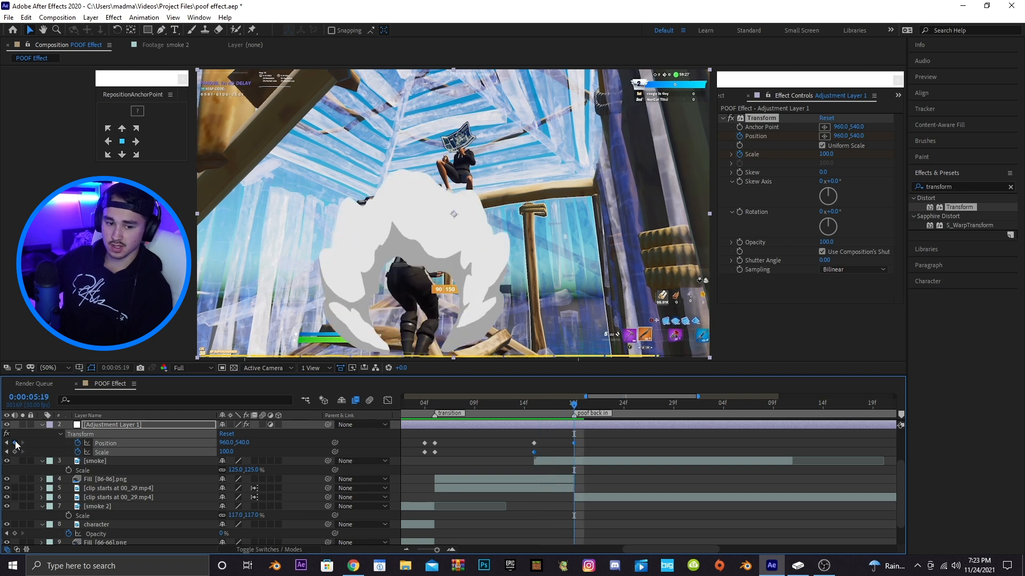
left_click(14, 452)
About eight frames after that marker, zoom in by setting Scale to 170 and Position to 1150,451
left_click_drag(574, 406, 651, 408)
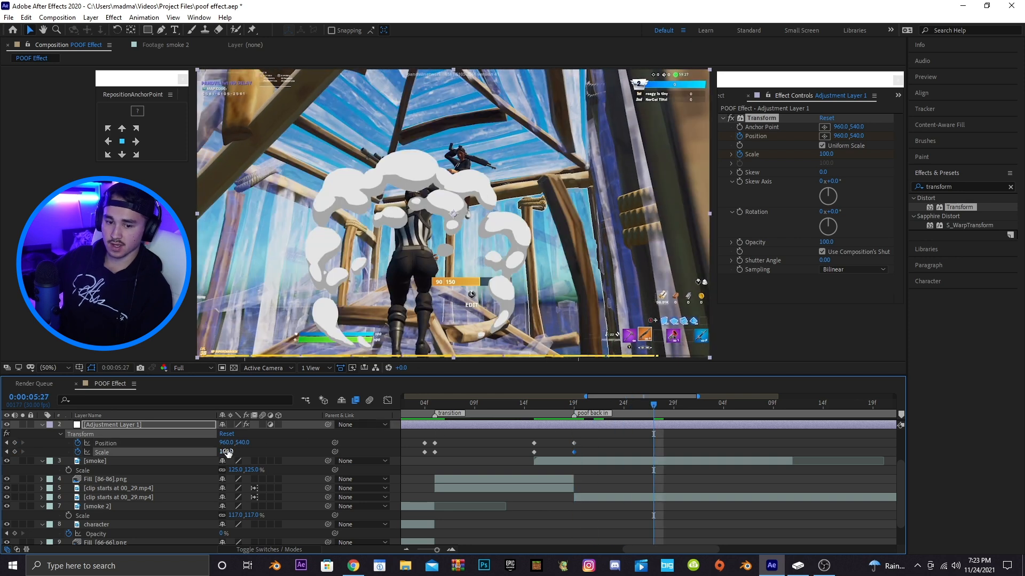
left_click_drag(227, 451, 371, 440)
left_click_drag(251, 443, 186, 443)
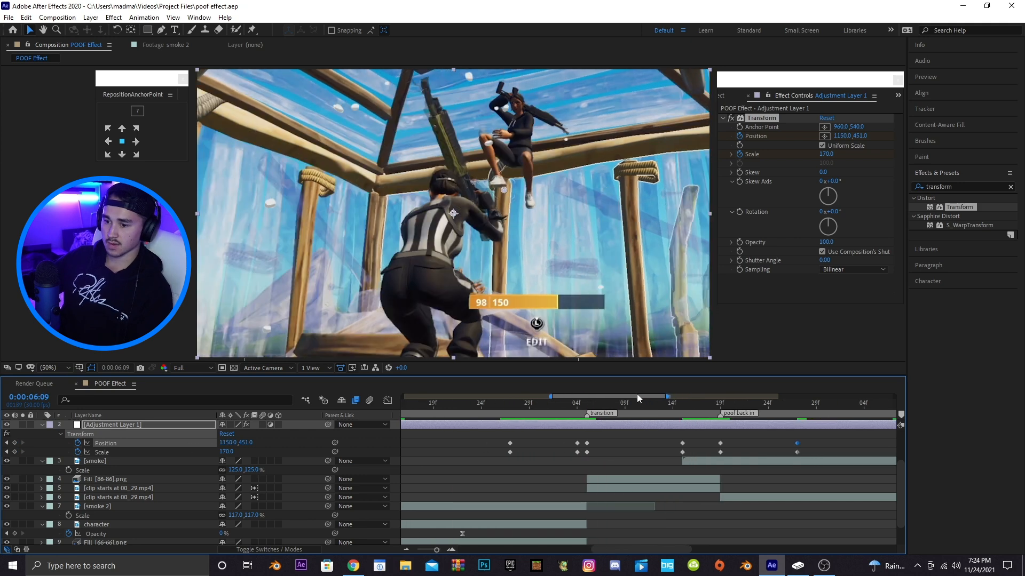
Apply Easy Ease to all of the adjustment layer's Transform keyframes
left_click_drag(862, 444, 444, 456)
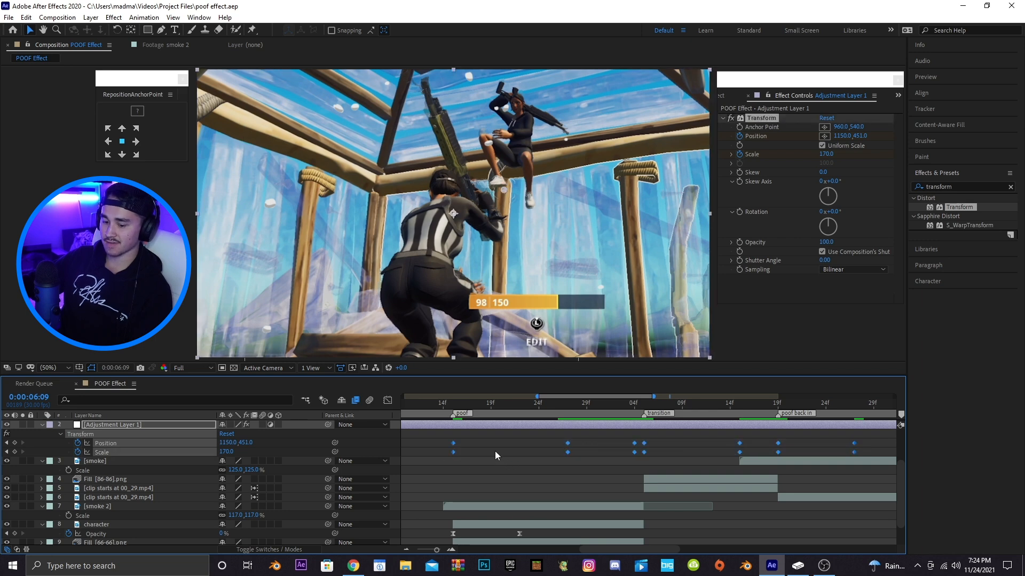
key("F9")
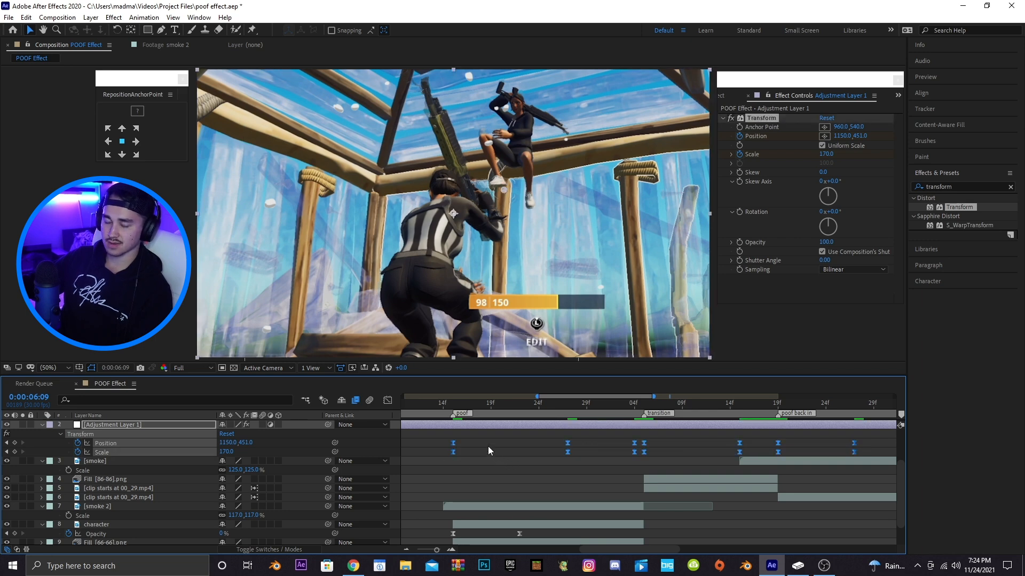
left_click(479, 476)
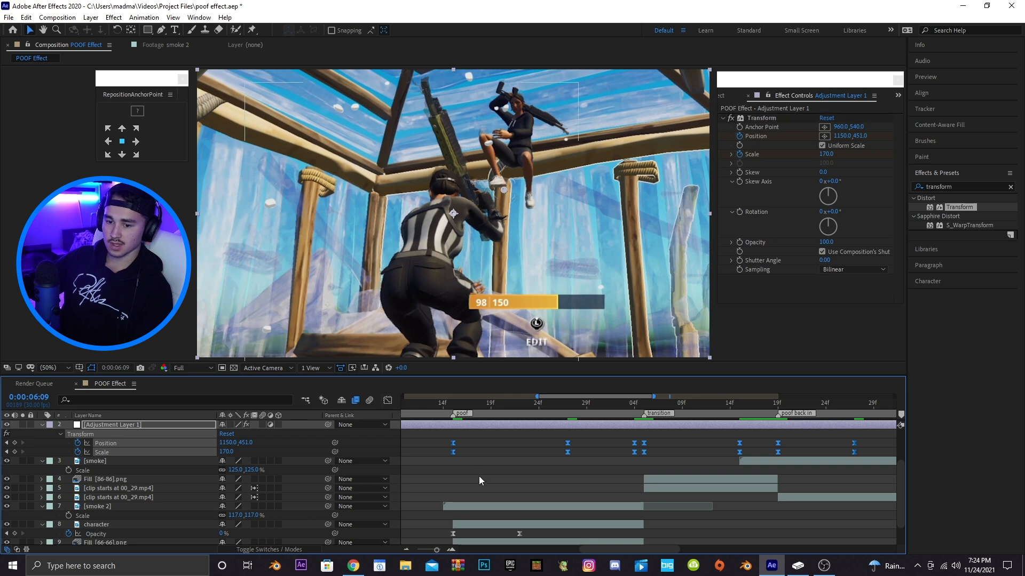
Open the Position speed graph and extend the easing influence out of the first keyframe and into the next one
left_click(453, 443)
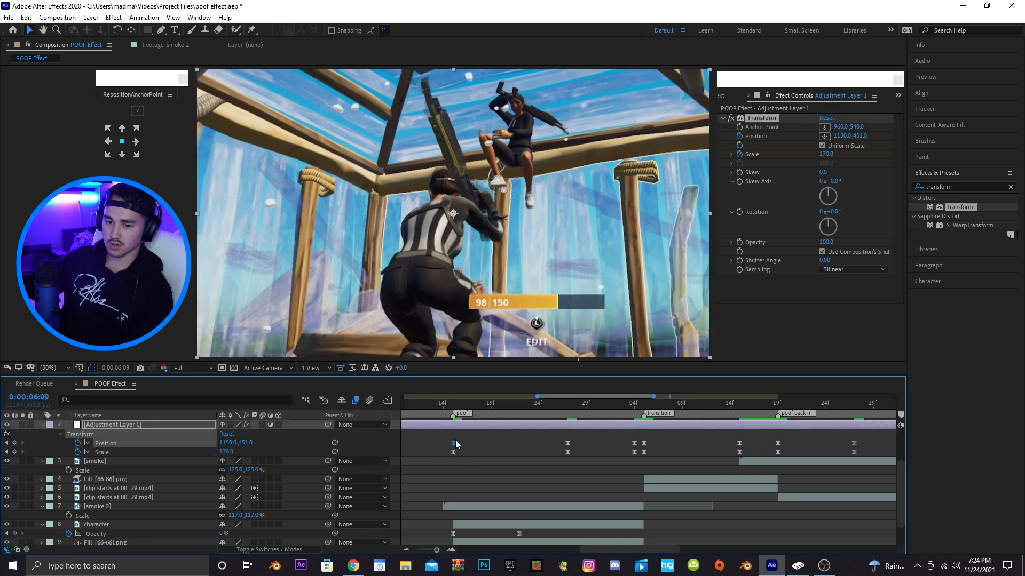
left_click(388, 401)
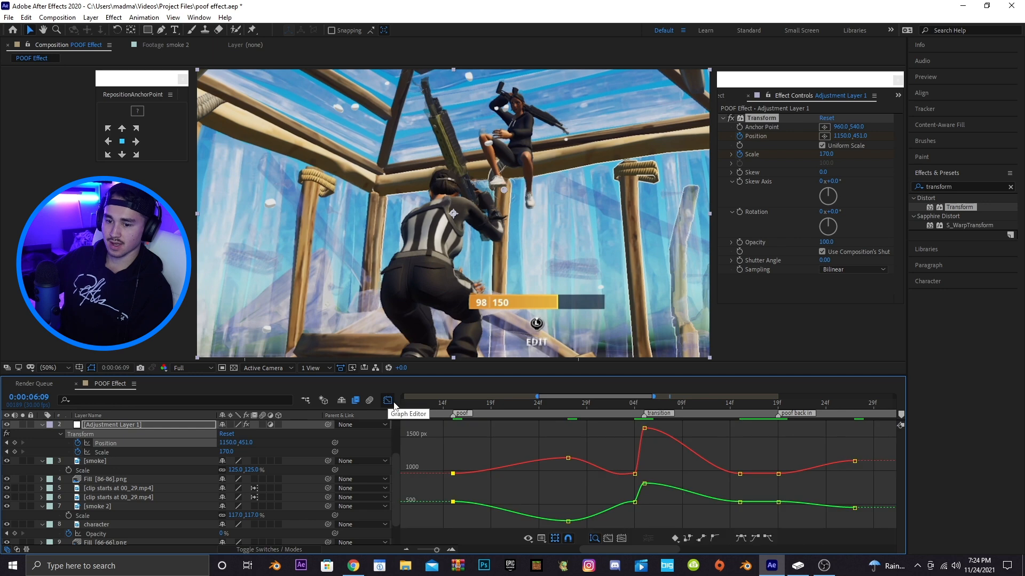
right_click(507, 446)
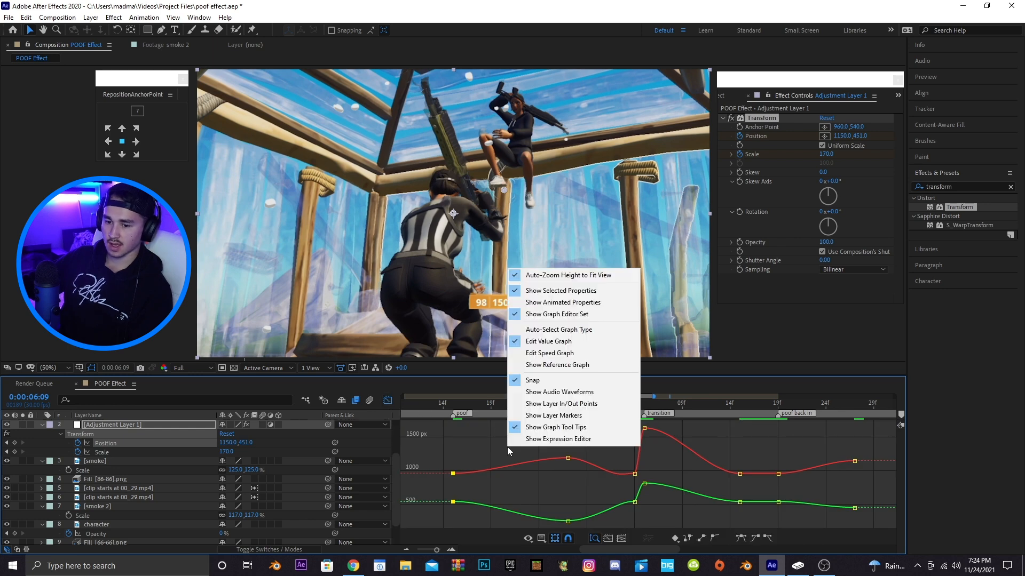
left_click(549, 354)
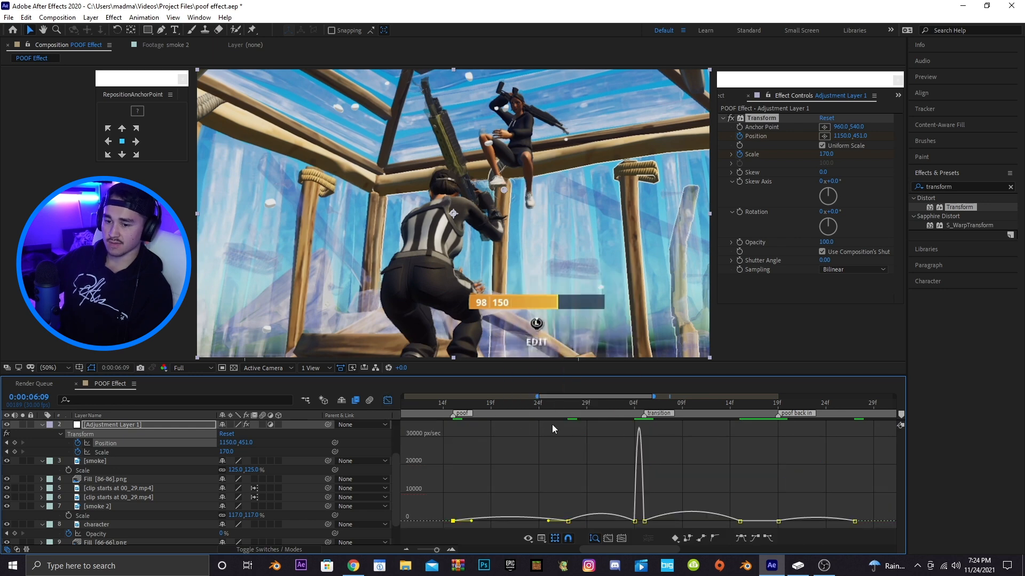
left_click_drag(652, 396, 569, 399)
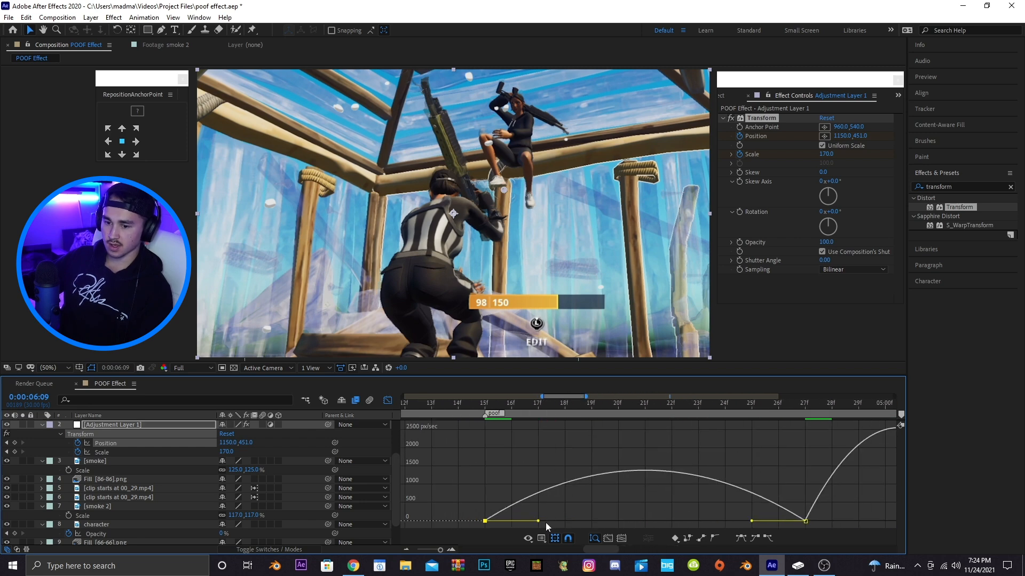
left_click_drag(538, 522, 486, 521)
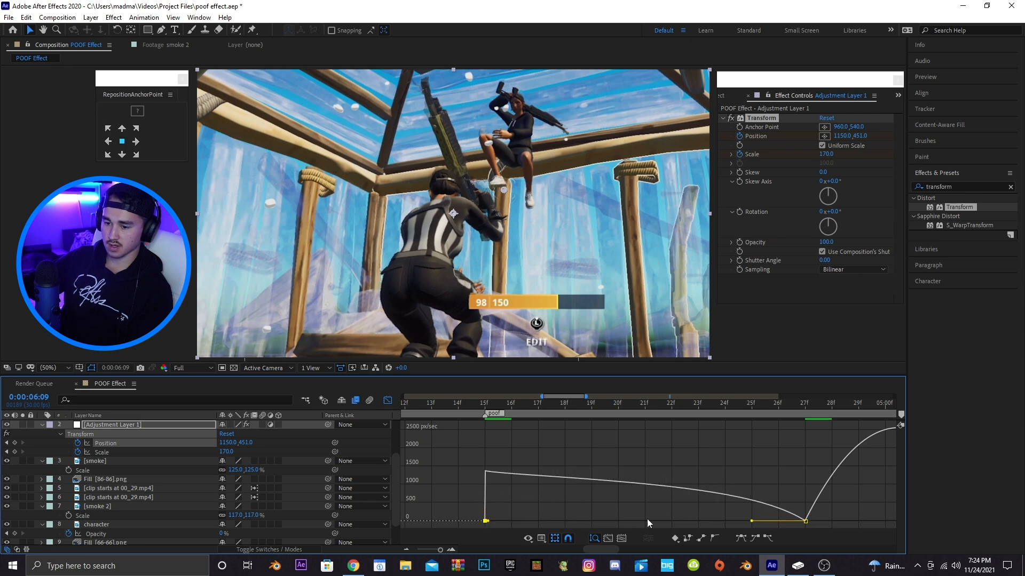
left_click_drag(748, 522, 638, 523)
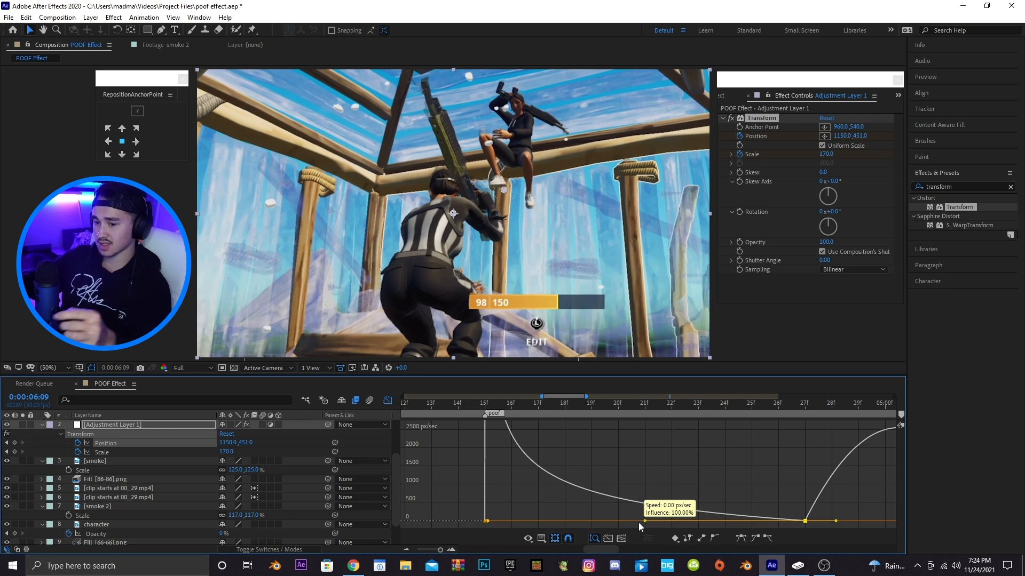
left_click_drag(639, 523, 639, 521)
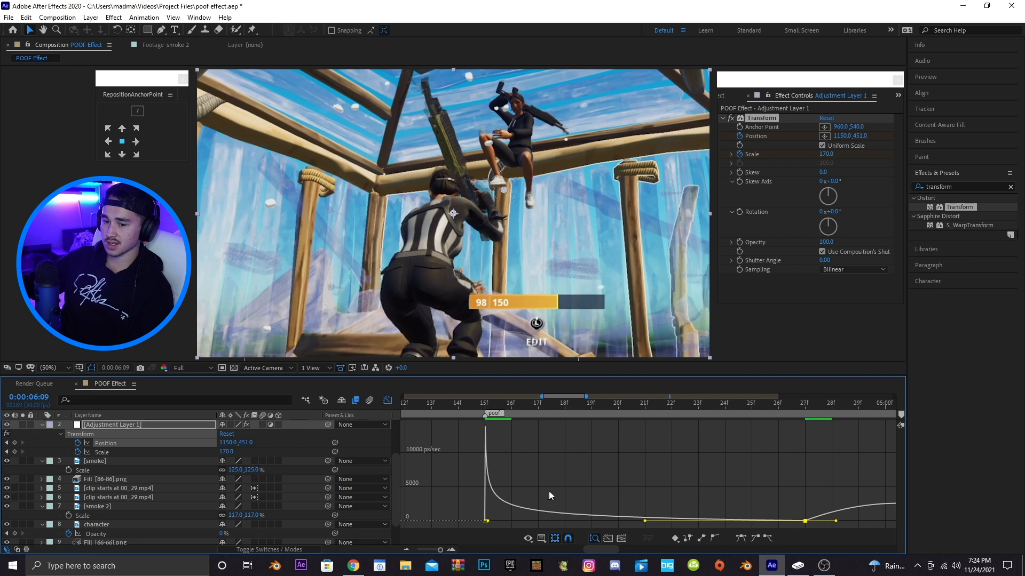
Lengthen the Position easing handles on the keyframes leading toward the transition marker
left_click_drag(425, 403, 491, 415)
left_click_drag(646, 522, 657, 522)
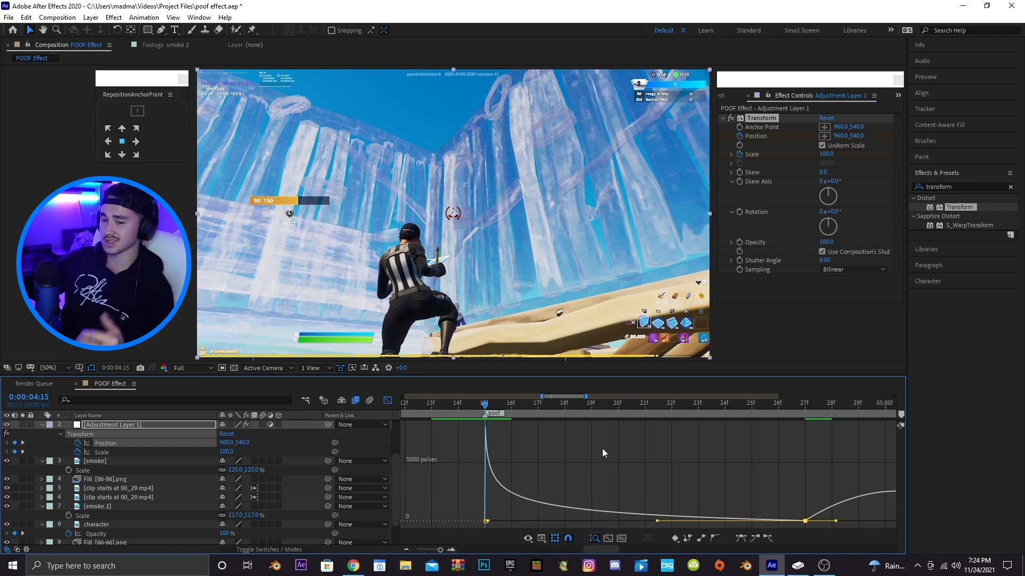
left_click_drag(567, 398, 585, 397)
left_click_drag(597, 524, 749, 523)
left_click_drag(588, 399, 620, 399)
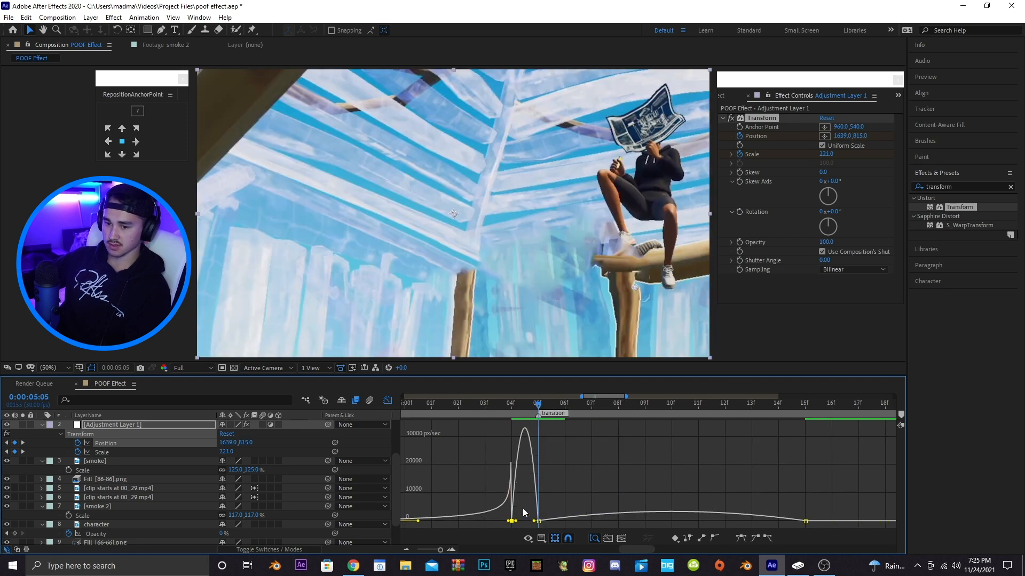
Extend the Position easing handles after the transition keyframe and around the poof back in keyframe
left_click(538, 521)
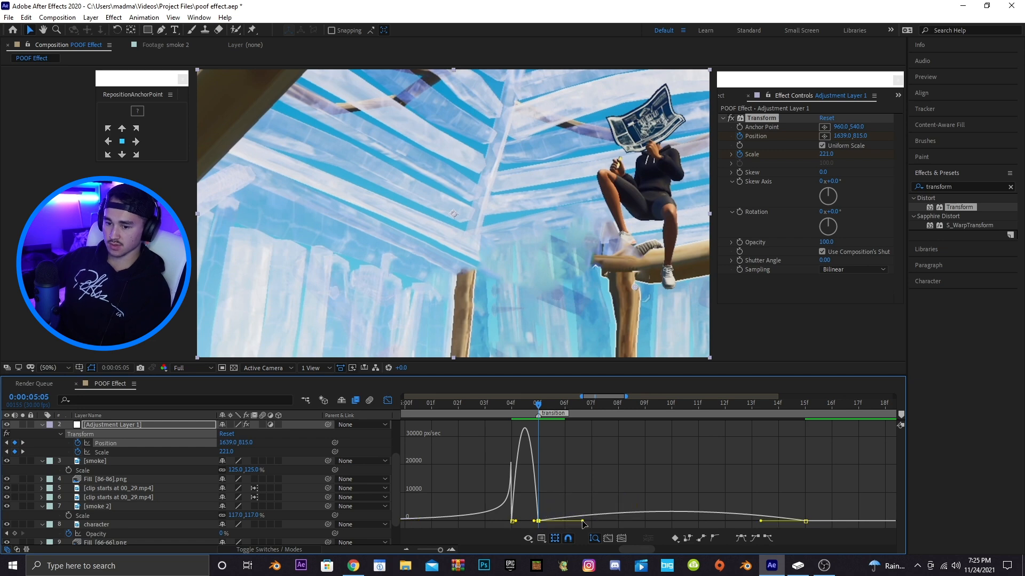
left_click_drag(582, 522, 541, 521)
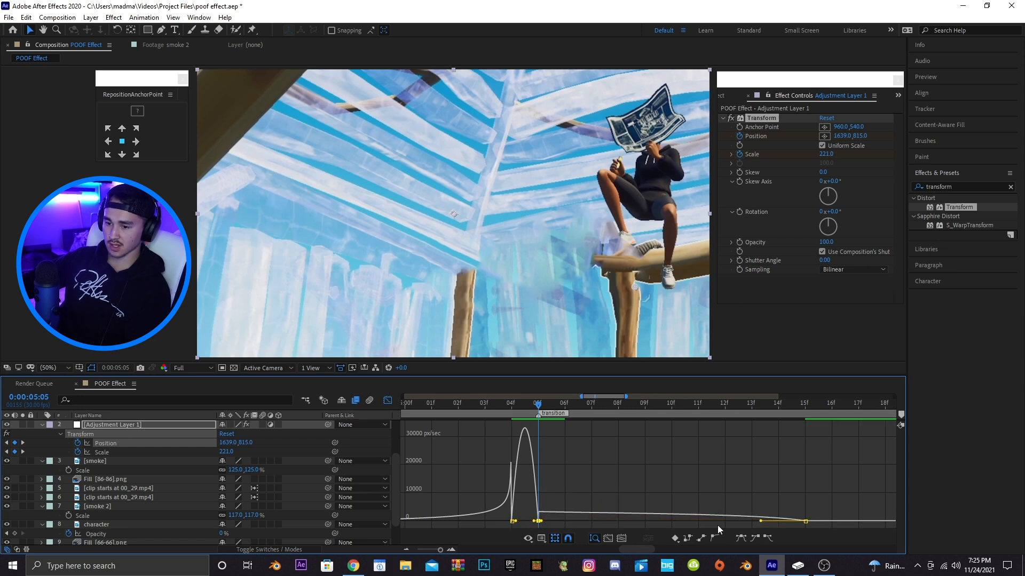
left_click_drag(761, 521, 671, 521)
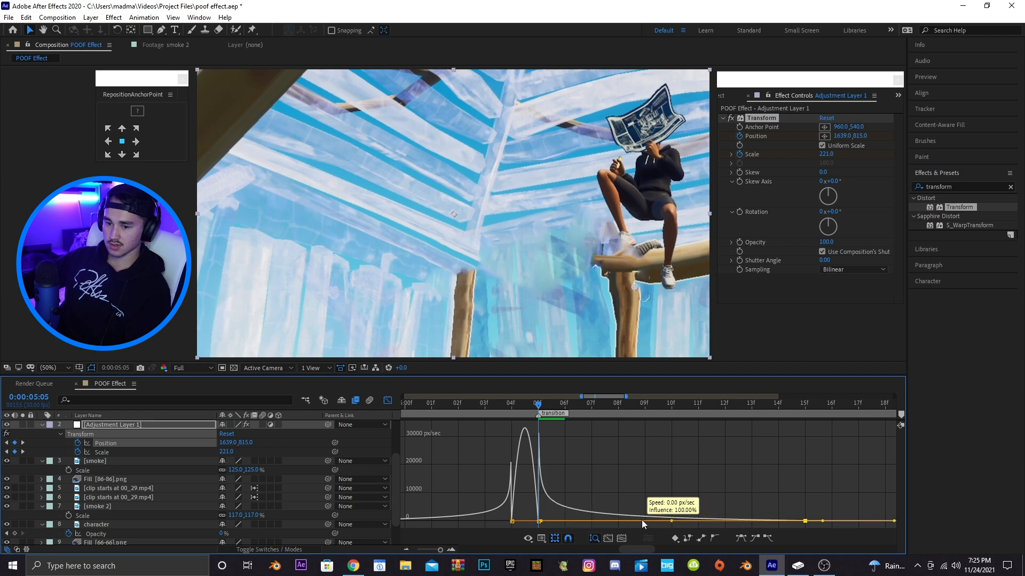
left_click_drag(613, 397, 639, 404)
left_click(591, 522)
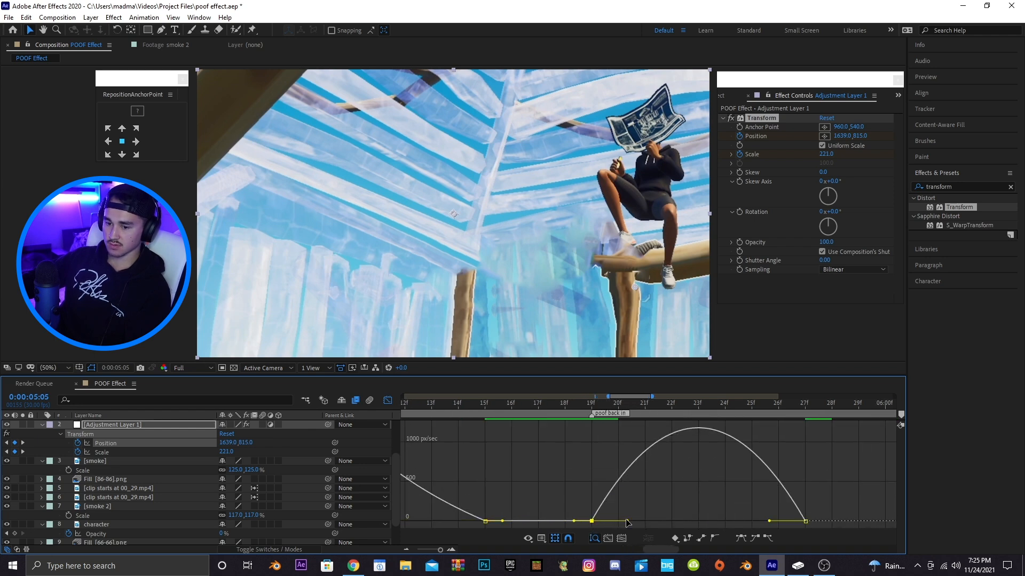
left_click_drag(630, 521, 694, 522)
Switch to the Scale value graph and pull in the handles of the first two Scale keyframes
left_click_drag(608, 397, 544, 404)
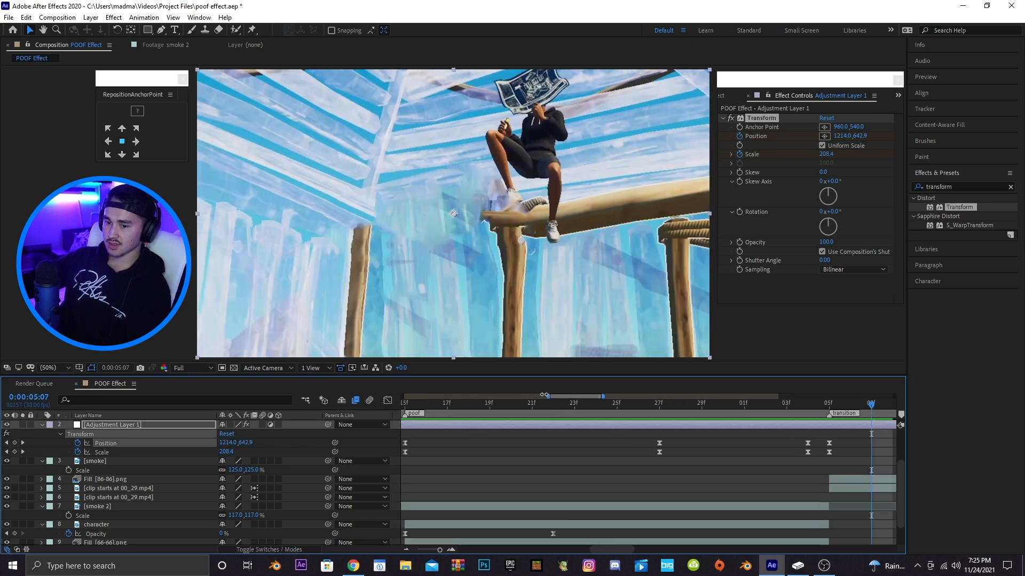
left_click_drag(556, 395, 533, 397)
left_click(517, 452)
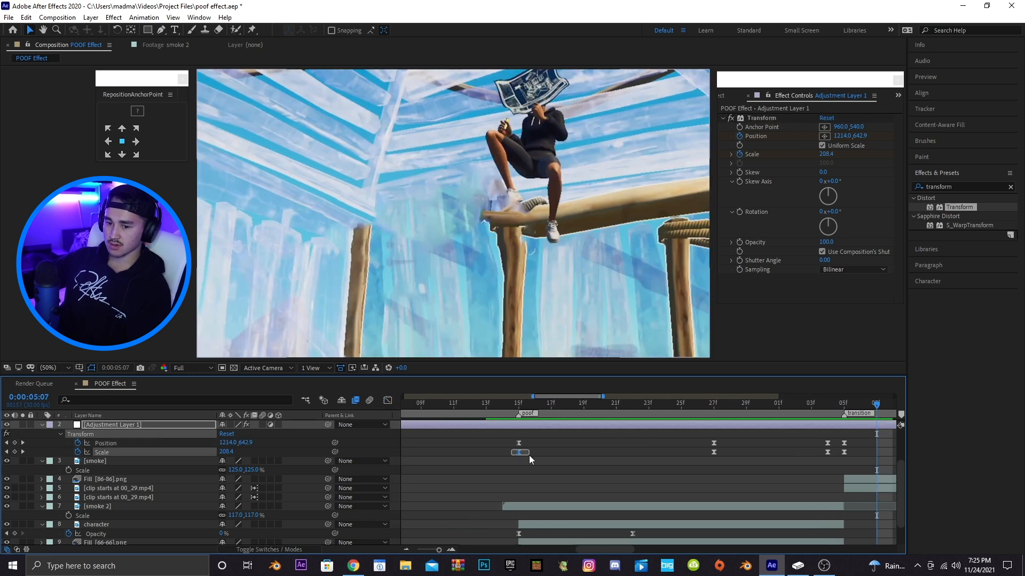
left_click(388, 400)
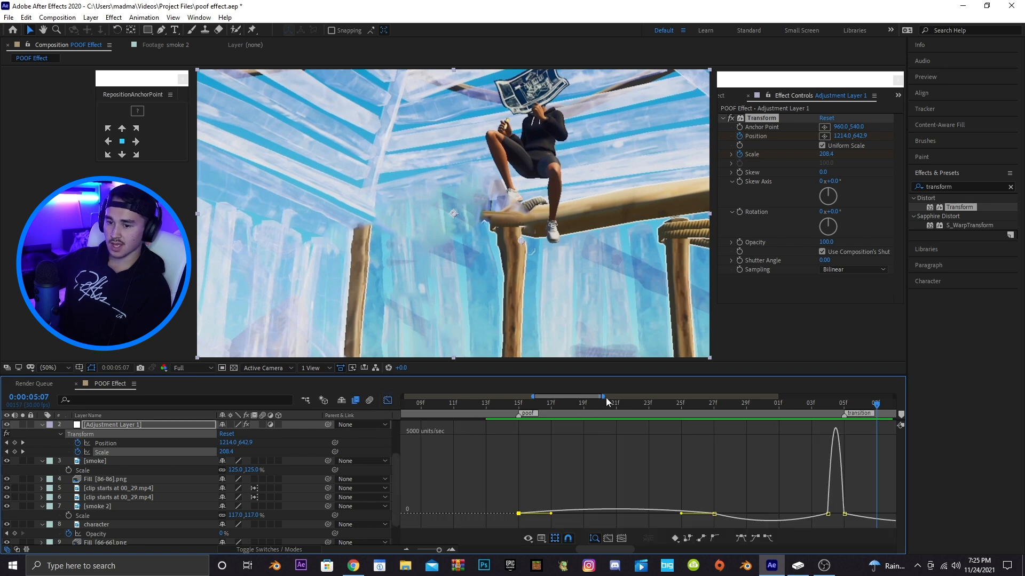
left_click_drag(606, 397, 612, 397)
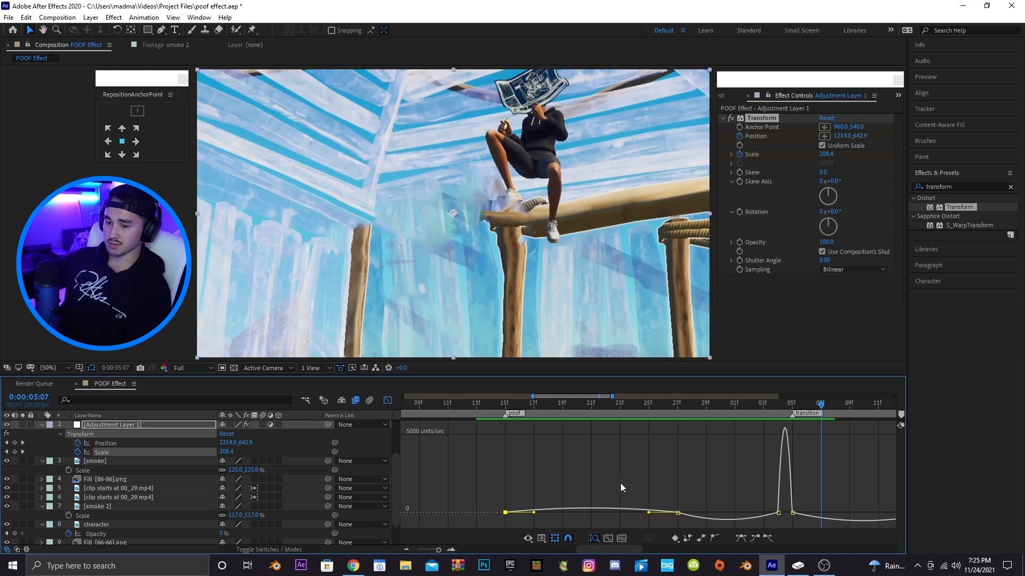
right_click(555, 469)
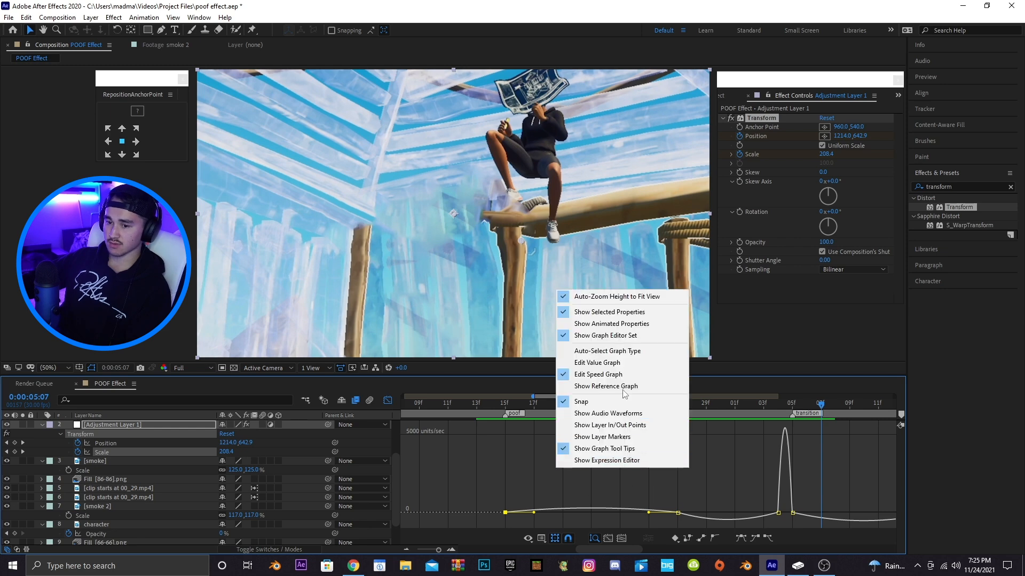
left_click(616, 362)
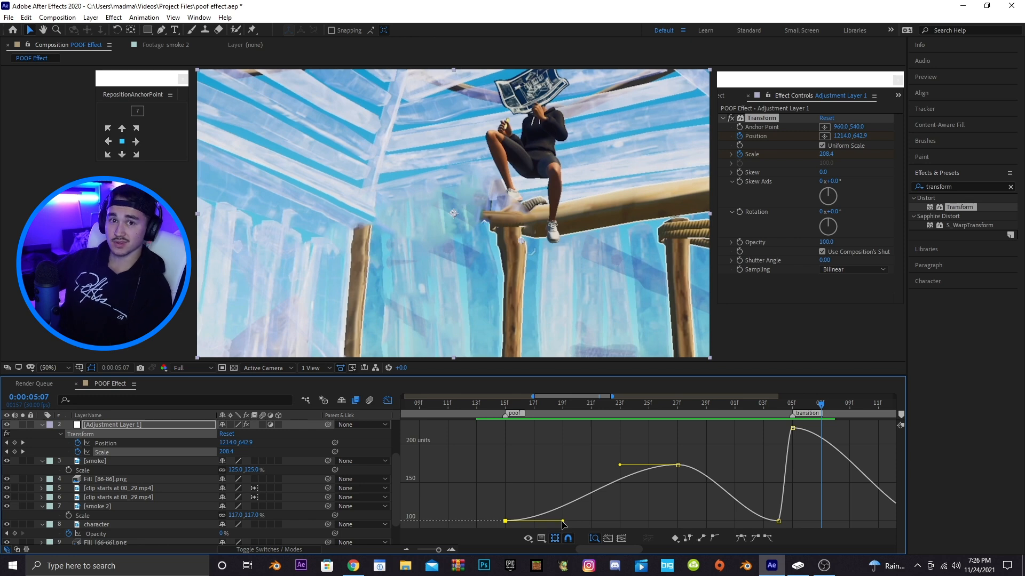
left_click(528, 523)
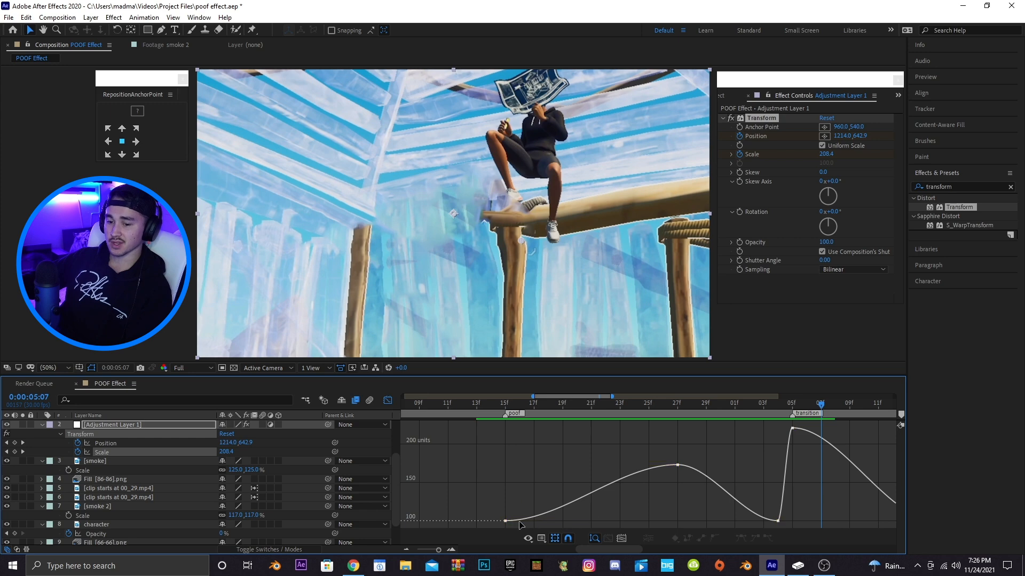
left_click(506, 521)
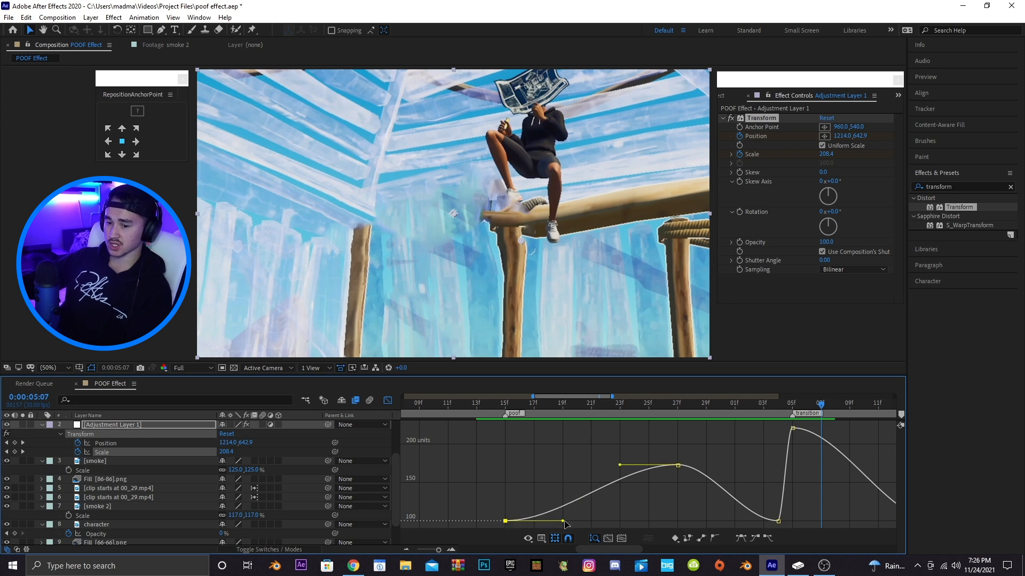
left_click_drag(556, 521, 482, 519)
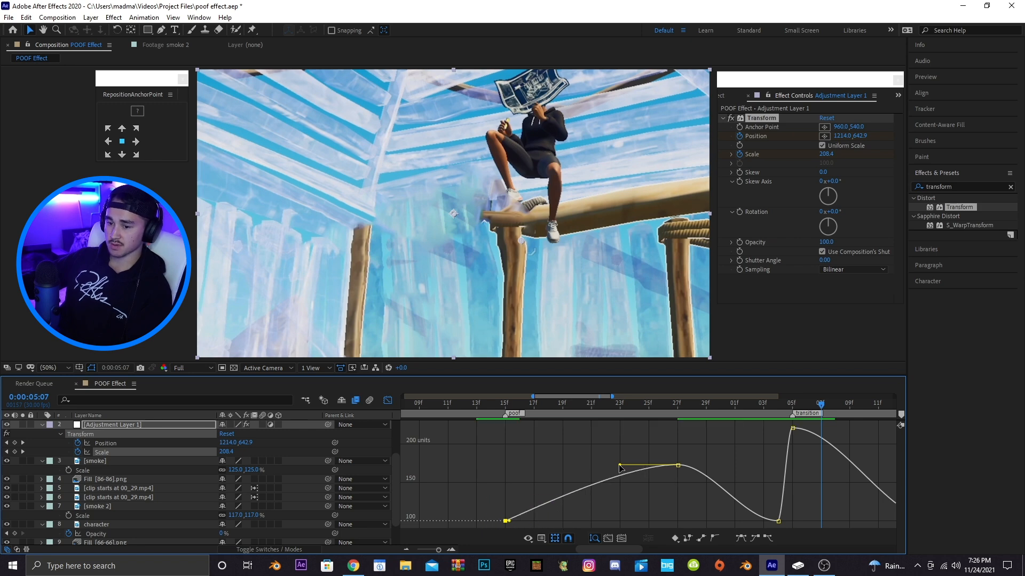
left_click_drag(620, 468, 484, 475)
Lengthen the Scale easing handles on the keyframes leading into the transition keyframe
left_click_drag(574, 396, 593, 396)
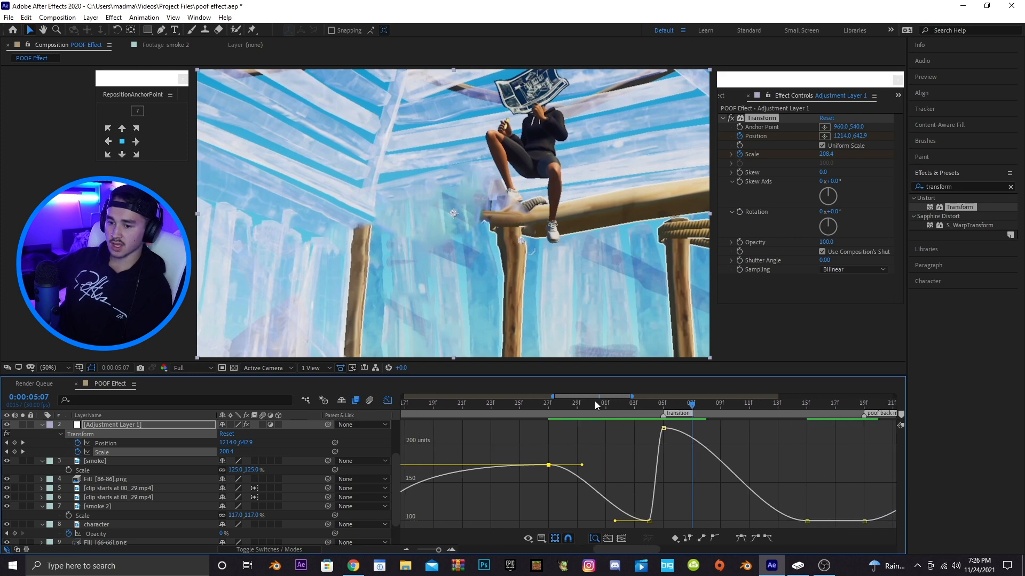
left_click_drag(583, 466, 655, 469)
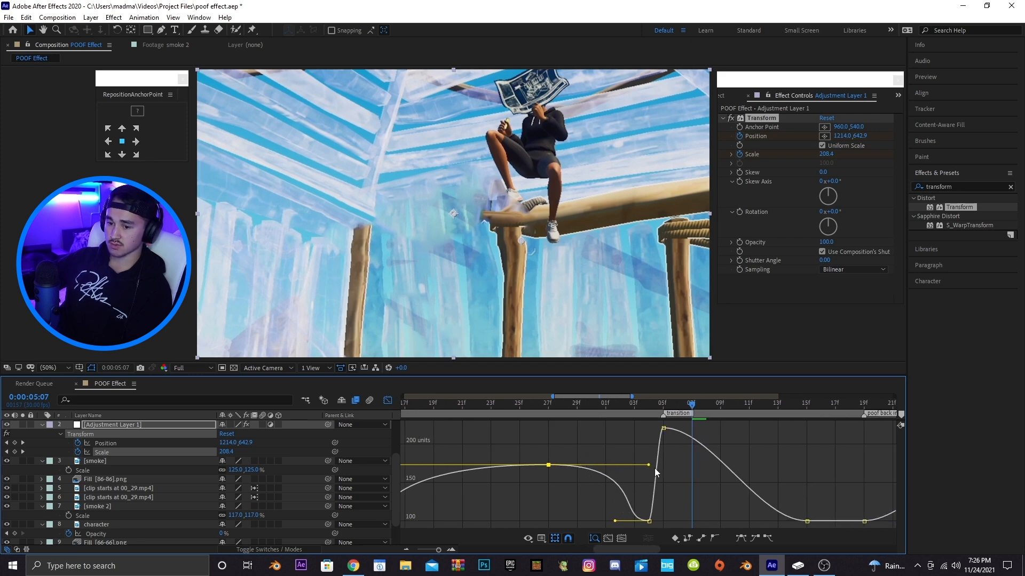
left_click_drag(615, 521, 644, 521)
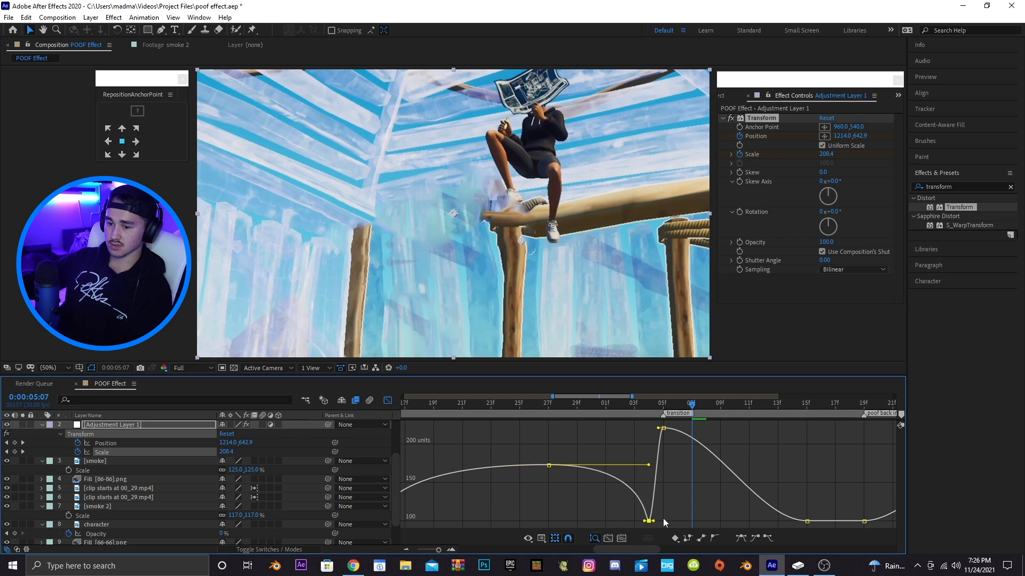
Extend the Scale easing handles after the transition keyframe and into the poof back in keyframes
left_click(663, 429)
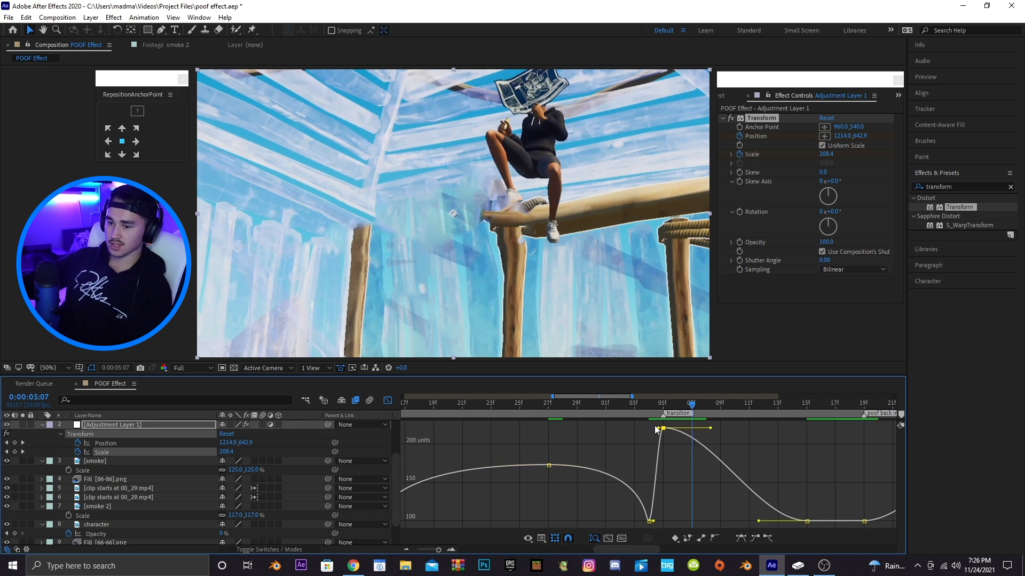
left_click_drag(610, 396, 595, 428)
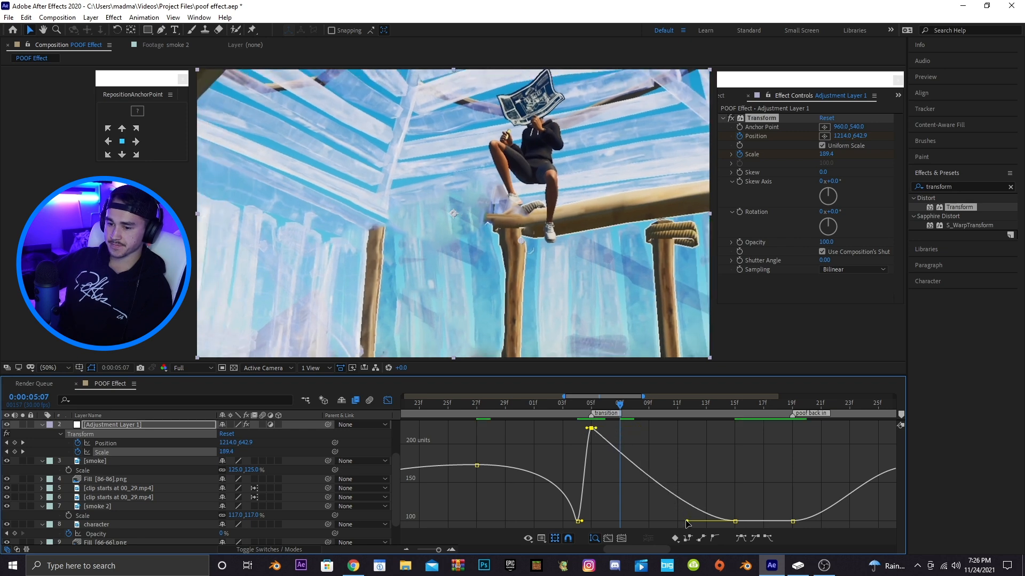
left_click_drag(687, 522, 590, 521)
left_click_drag(614, 399, 636, 399)
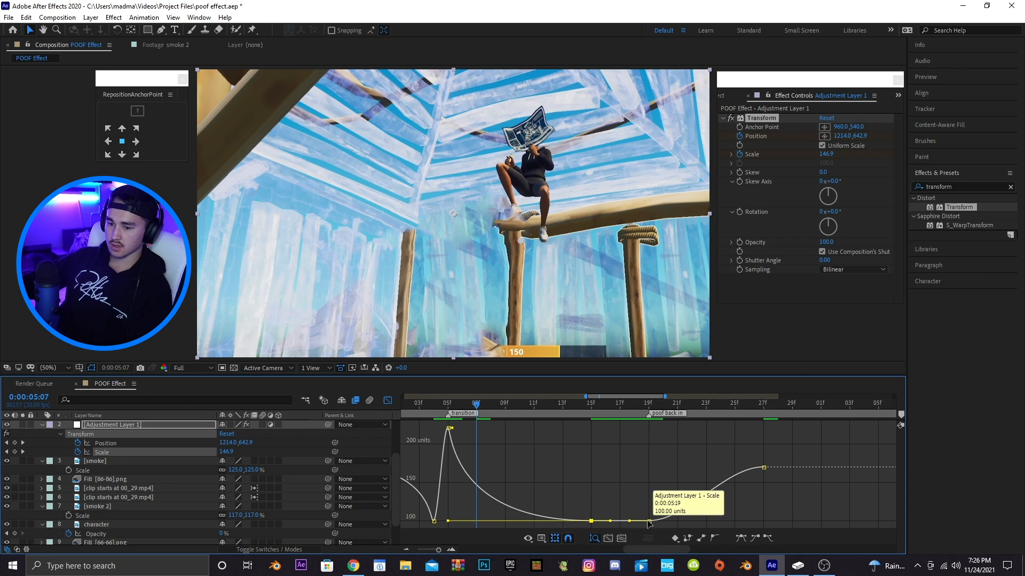
mouse_move(648, 521)
left_mouse_down()
mouse_move(686, 521)
mouse_move(652, 521)
left_mouse_up()
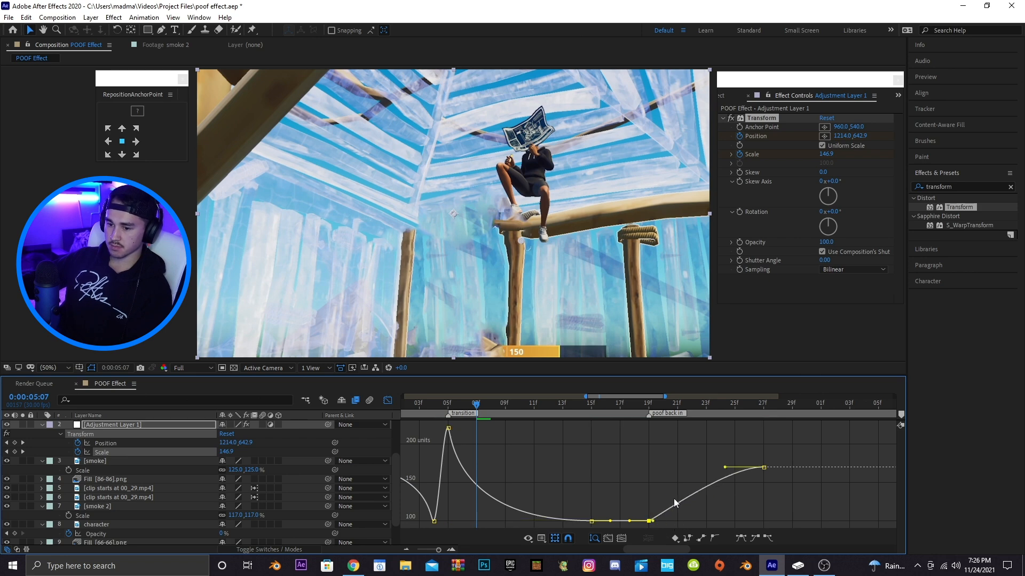
left_click_drag(726, 468, 647, 468)
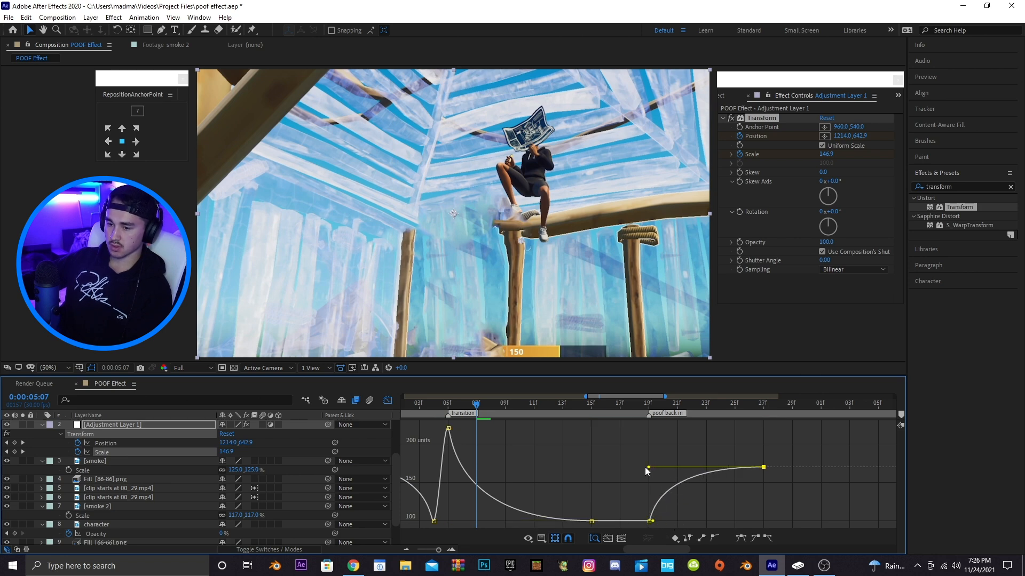
Change the Position keyframe at the transition marker to 1639.0, 119.0
left_click_drag(585, 396, 515, 396)
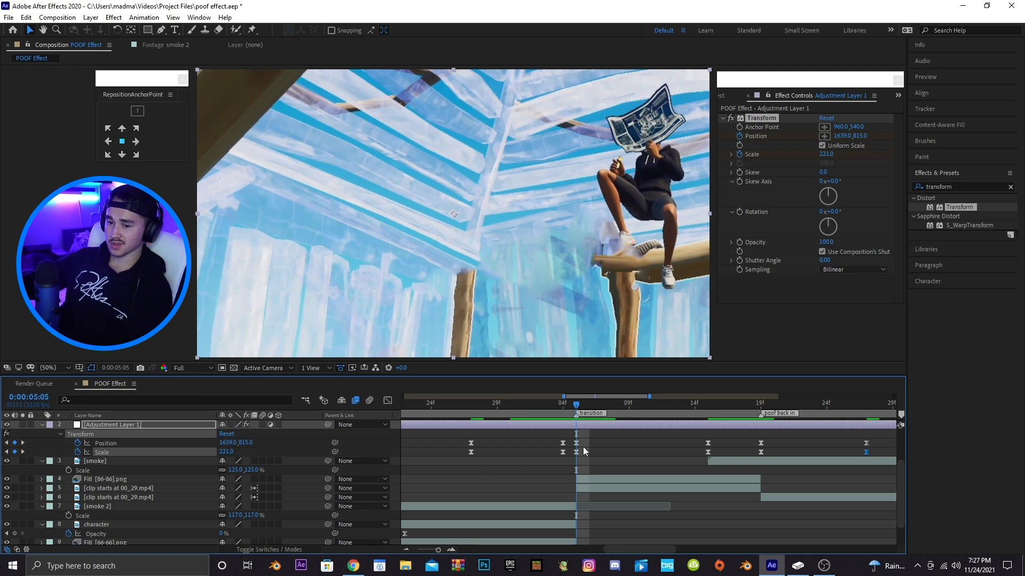
left_click(576, 442)
mouse_move(239, 443)
left_mouse_down()
mouse_move(248, 441)
mouse_move(240, 445)
left_mouse_up()
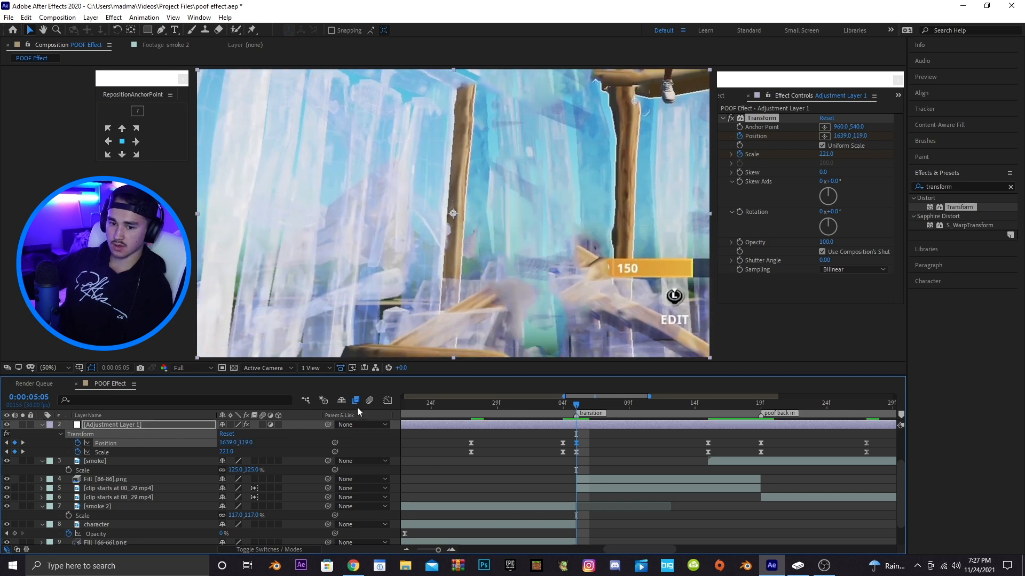
Review the adjustment layer's Position curve in the speed graph, then leave the graph editor
left_click(388, 400)
right_click(546, 438)
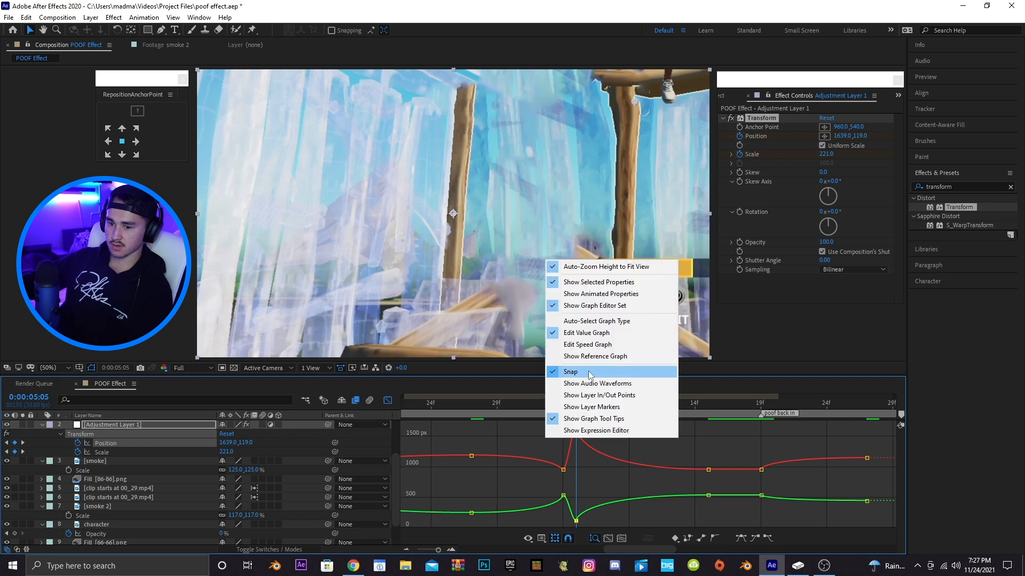
left_click(585, 346)
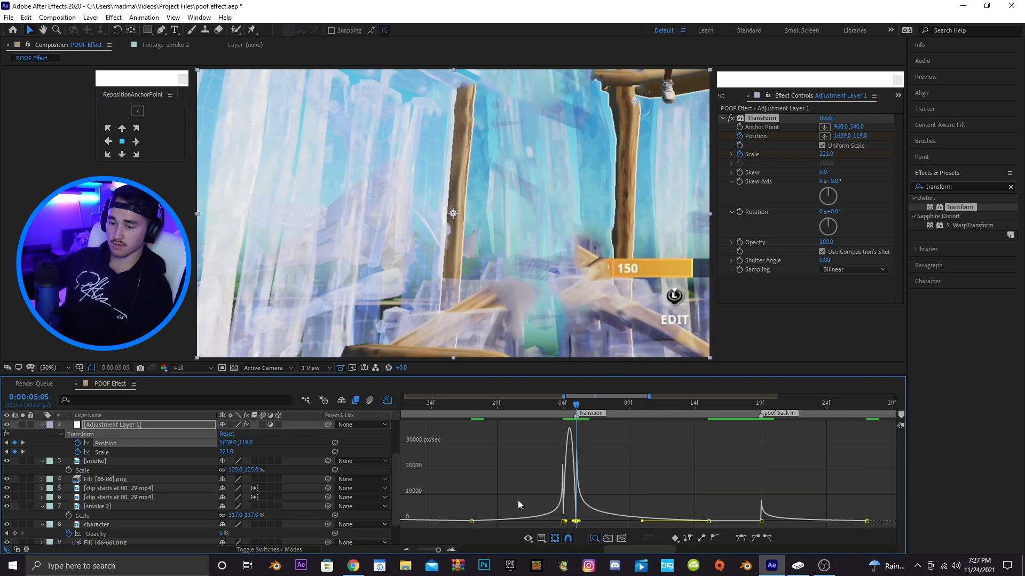
left_click(388, 400)
Zoom out the timeline and preview the effect from the beginning
key("minus")
key("minus")
left_click(434, 403)
key("space")
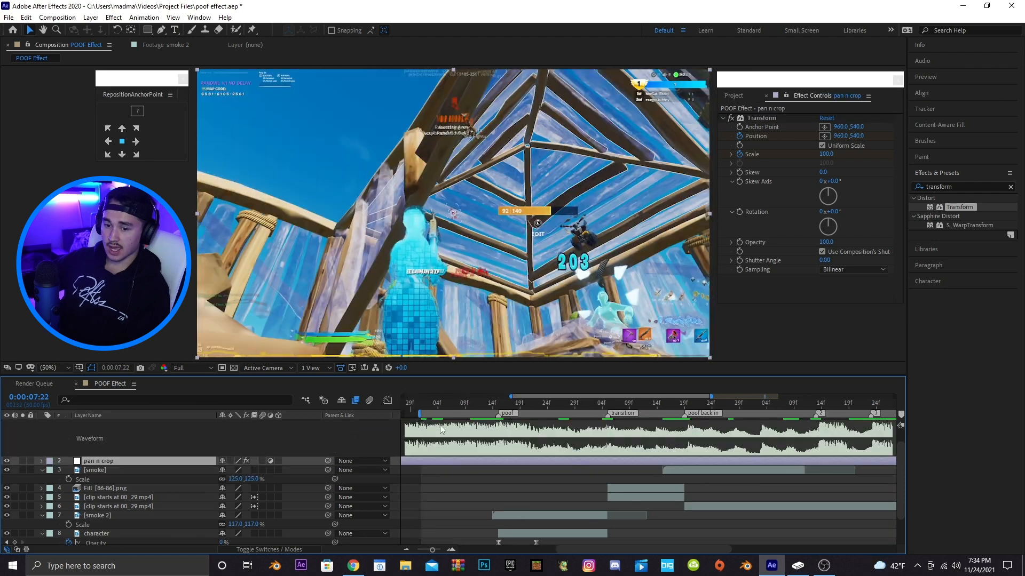
Create a new adjustment layer in the composition
left_click_drag(605, 397, 617, 395)
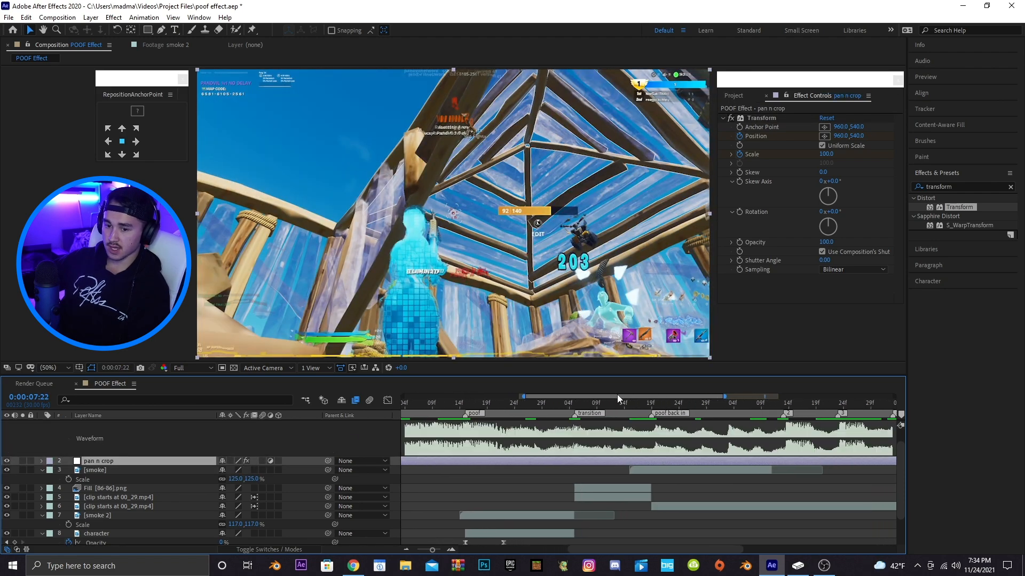
left_click(91, 17)
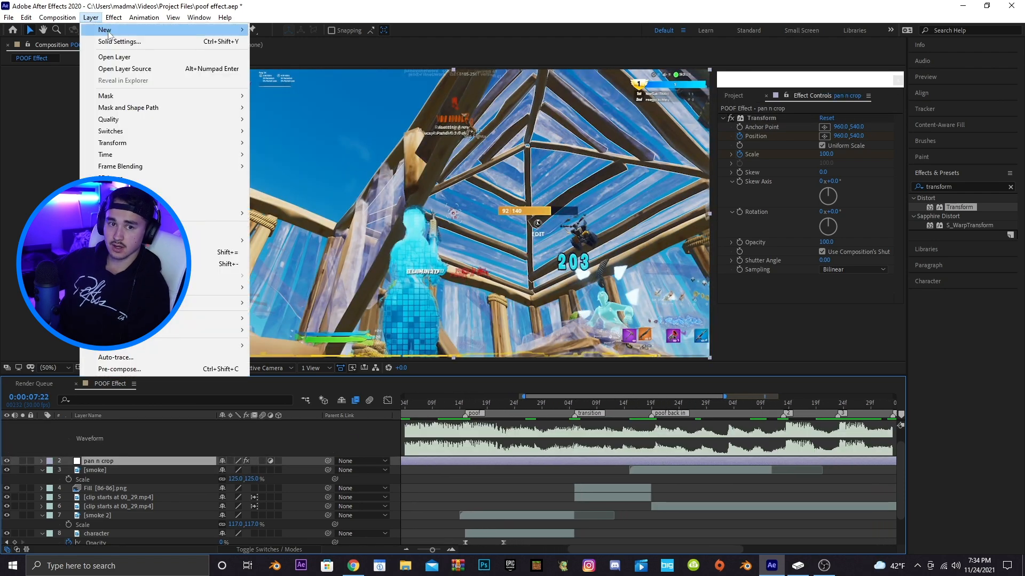
mouse_move(106, 30)
left_click(290, 101)
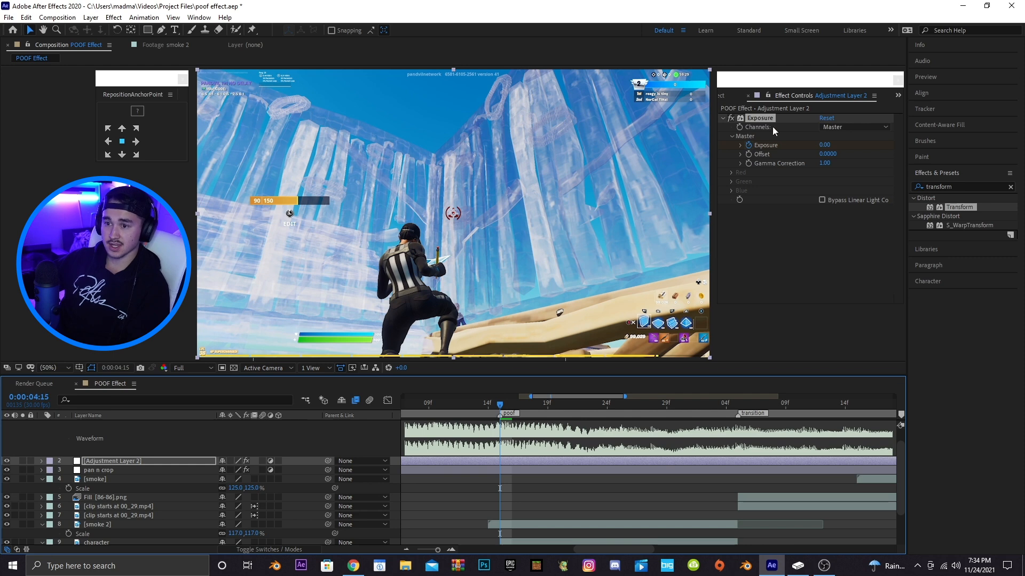
Reposition the Exposure keyframes on Adjustment Layer 2 around the poof marker and preview
key("u")
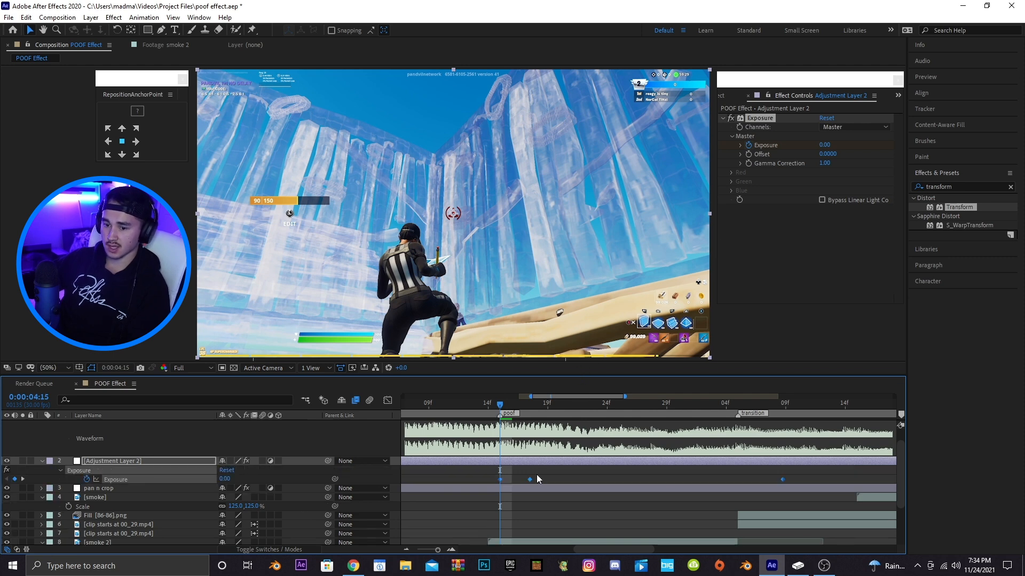
left_click_drag(511, 479, 499, 479)
left_click(715, 480)
left_click_drag(752, 479, 654, 479)
left_click_drag(470, 479, 476, 479)
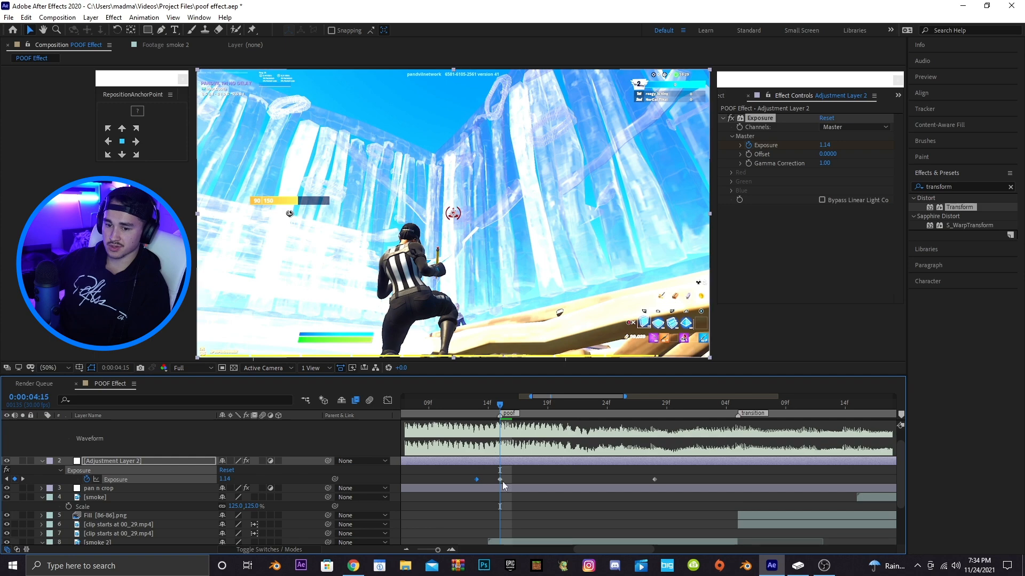
key("space")
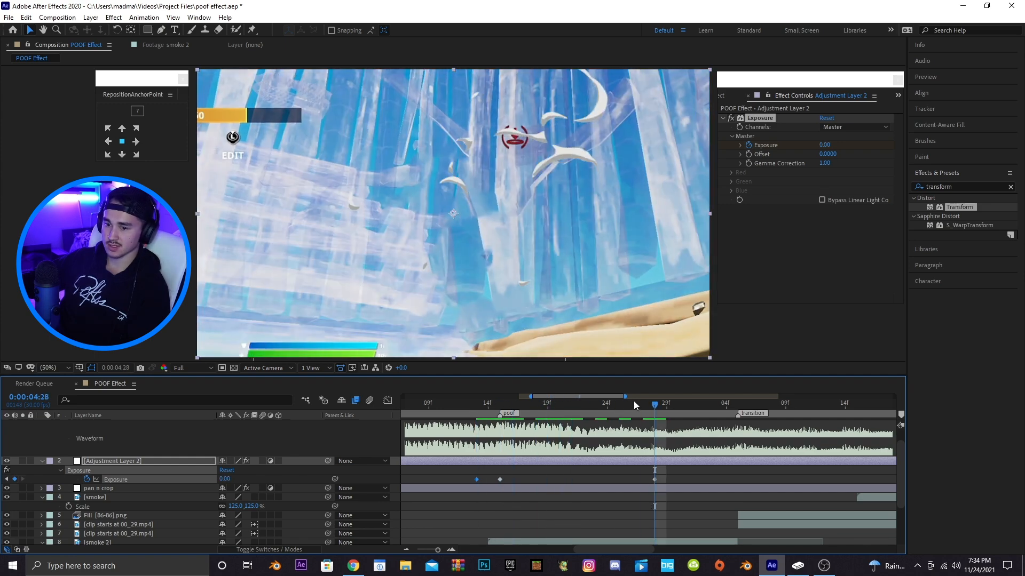
Copy the Exposure keyframes and paste them at the transition marker
left_click_drag(624, 397, 628, 398)
left_click_drag(638, 479, 443, 482)
left_click_drag(564, 396, 584, 399)
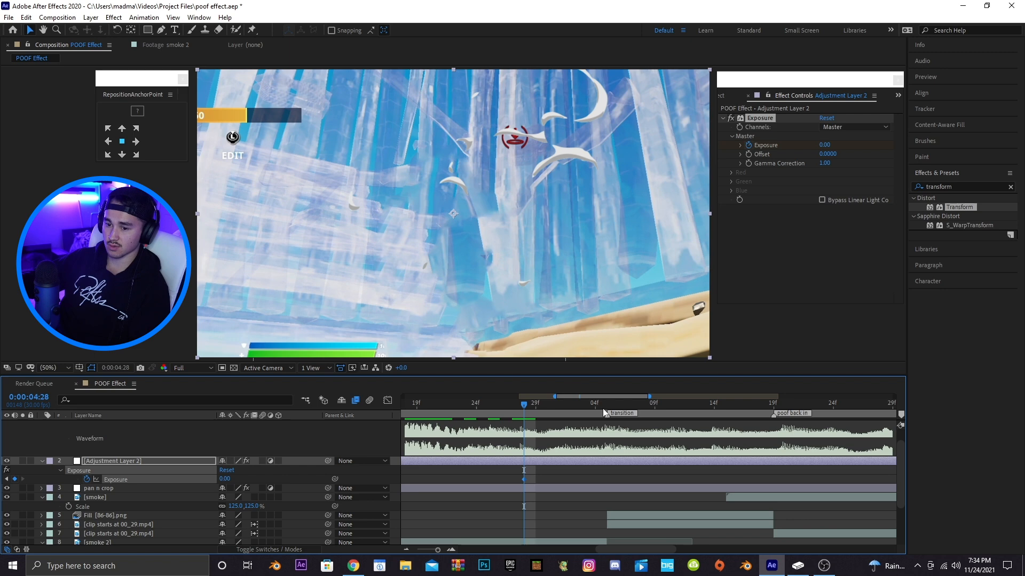
left_click(606, 409)
key("ctrl+v")
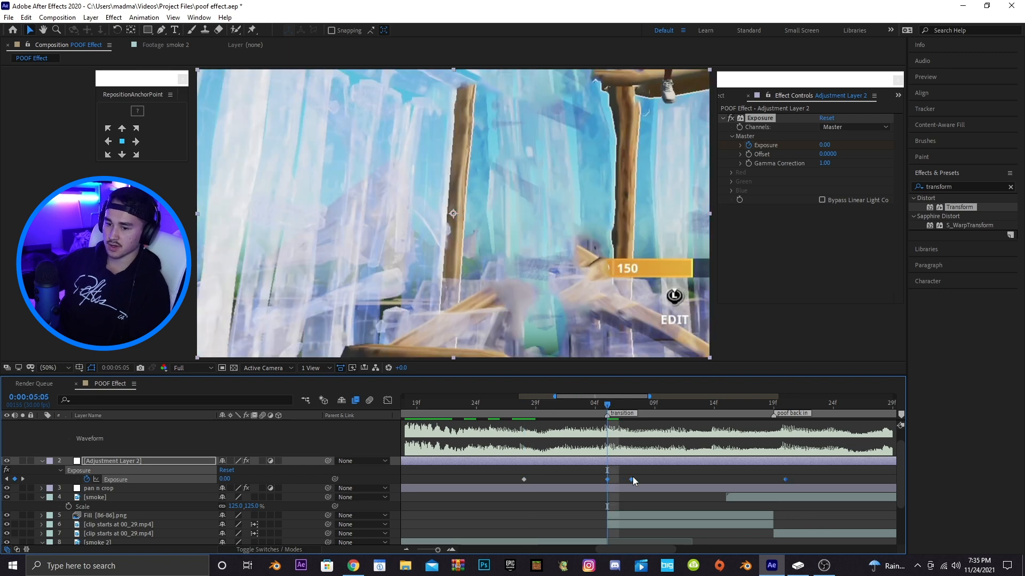
Adjust the timing of the pasted Exposure keyframes around the transition and preview the result
left_click_drag(632, 479, 608, 479)
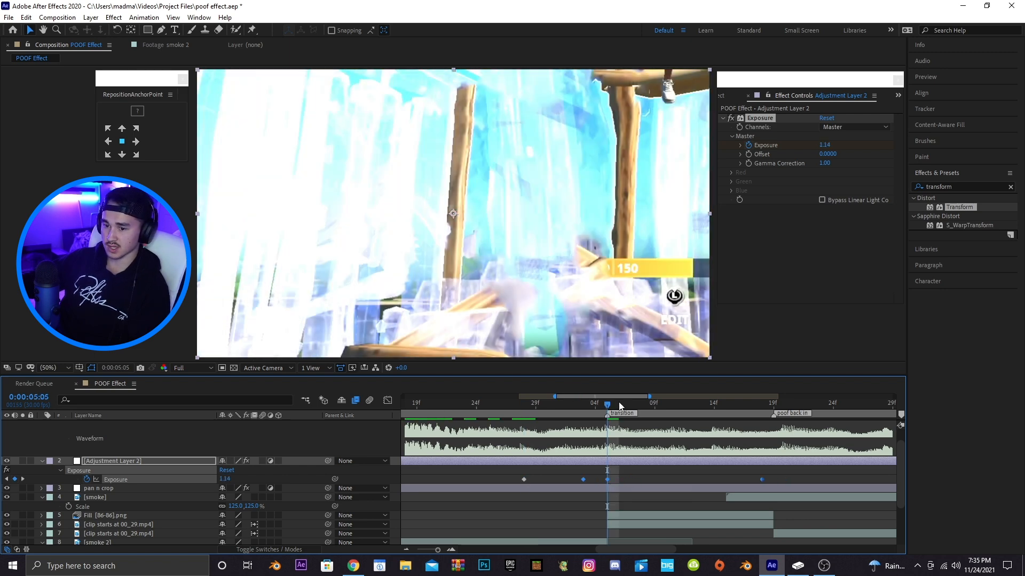
left_click_drag(623, 395, 651, 398)
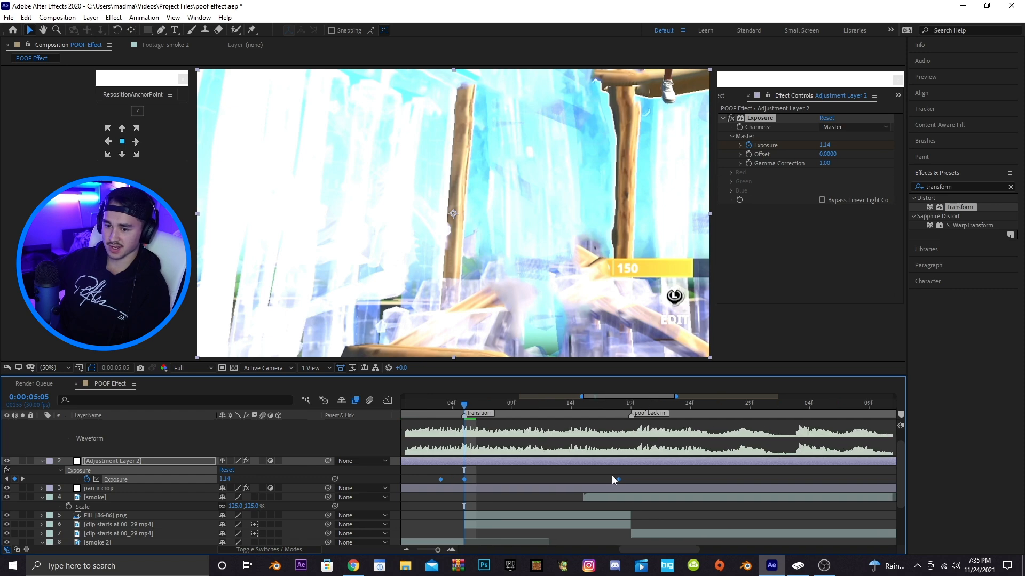
left_click(614, 477)
left_click_drag(619, 479, 610, 479)
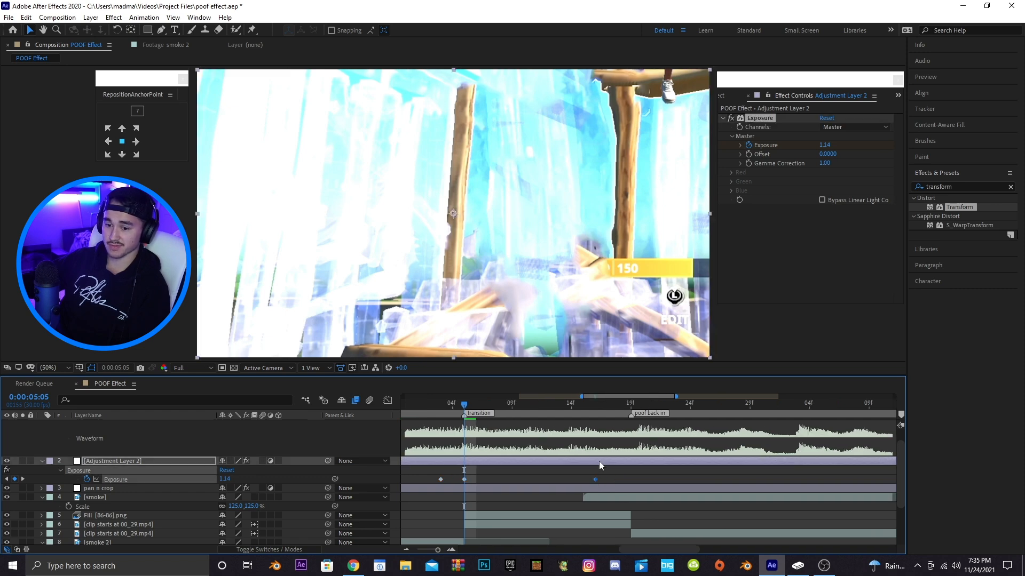
left_click(625, 405)
key("space")
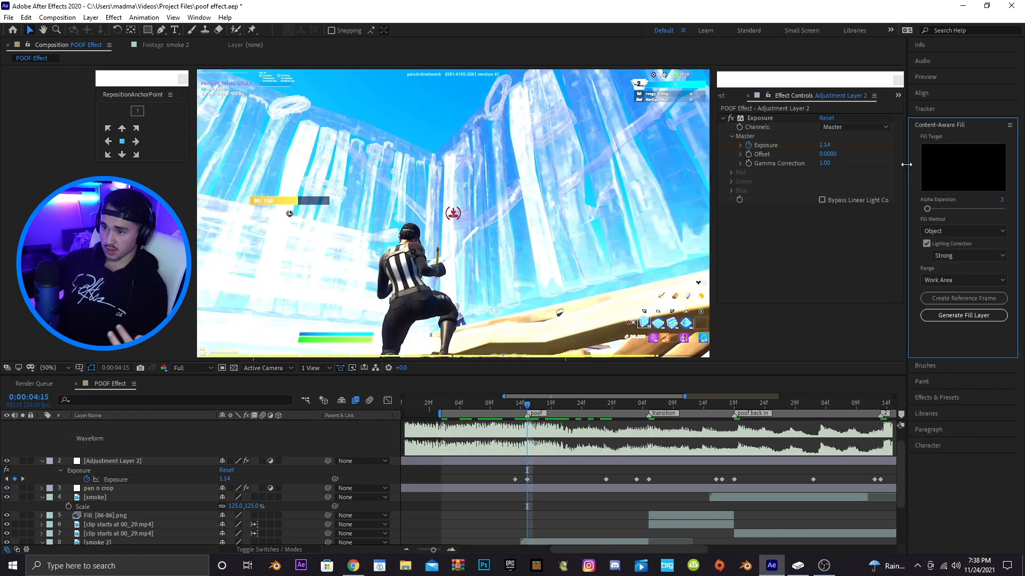
Search the effects for blur and apply BCC Lens Blur OBS to Adjustment Layer 2
left_click(938, 398)
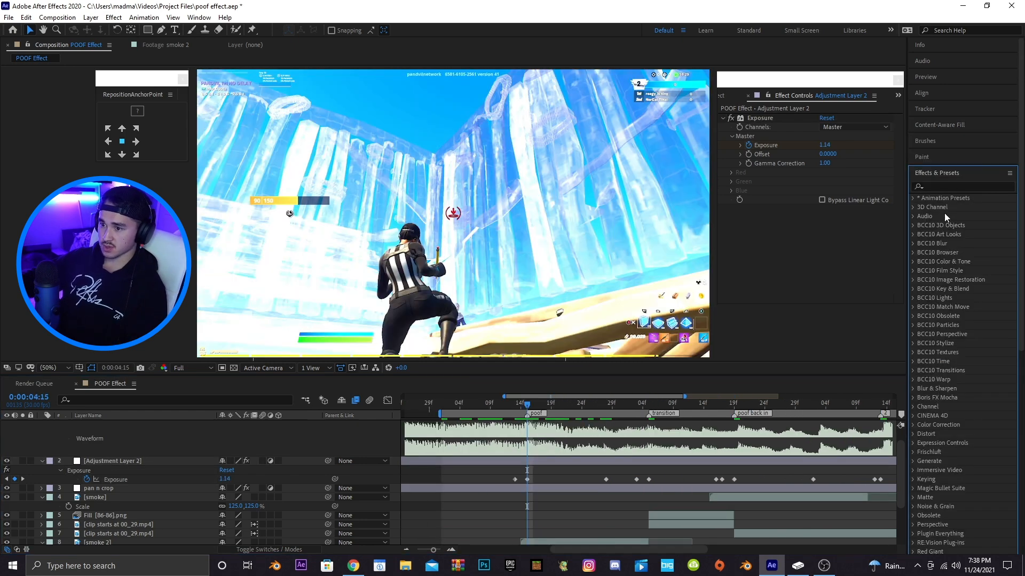
left_click(946, 186)
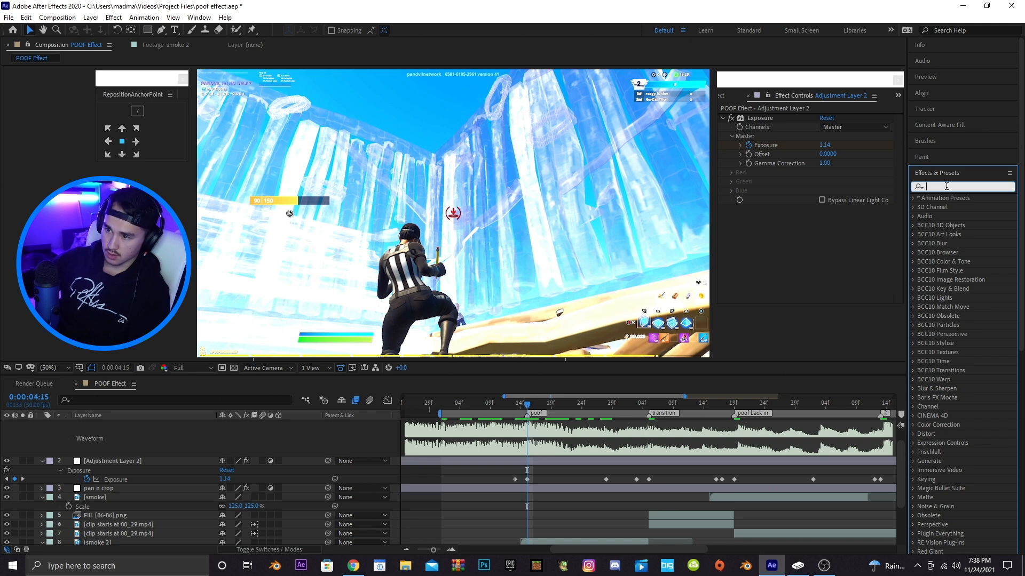
type("blur")
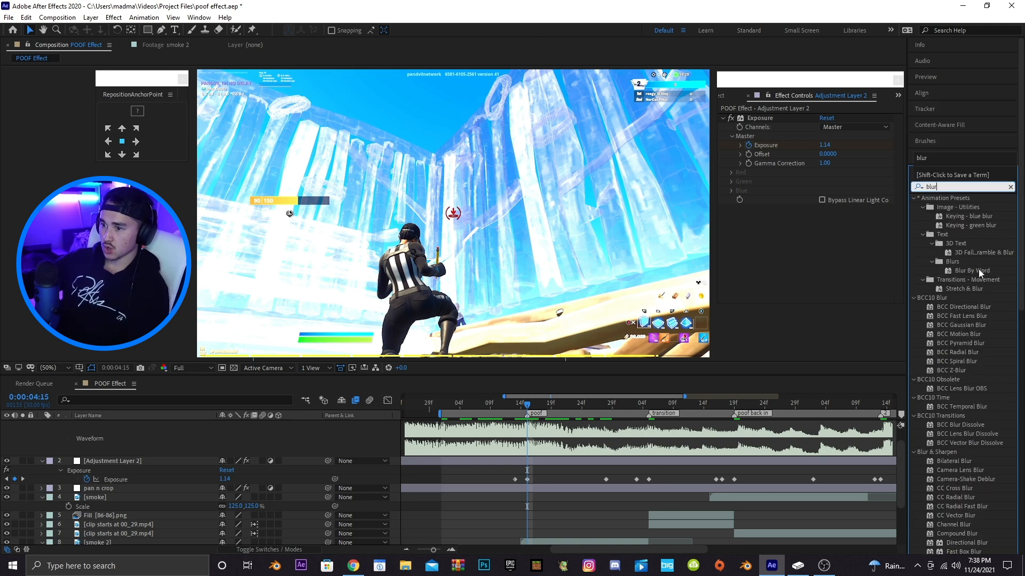
scroll(973, 273, "down", 2)
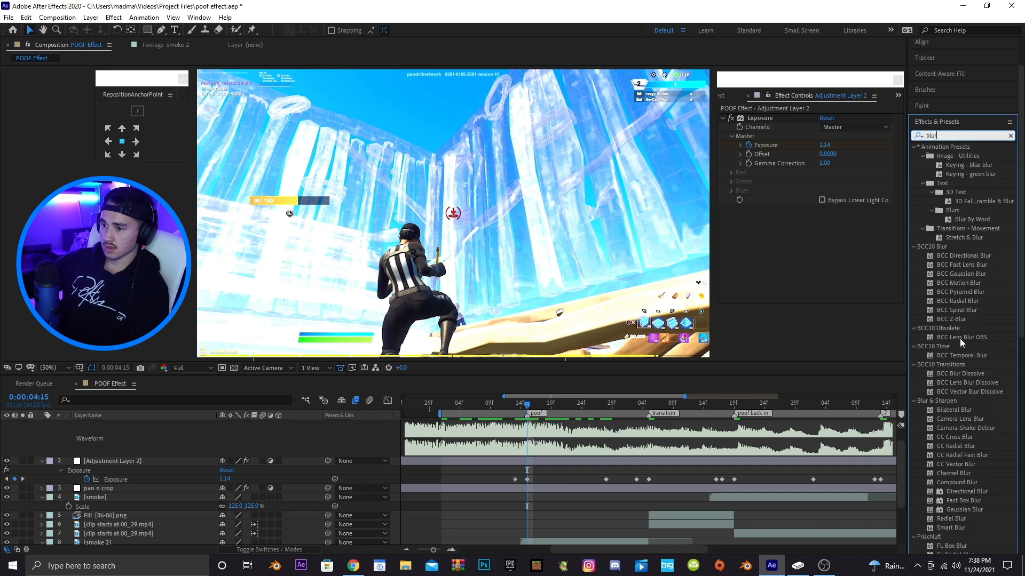
left_click_drag(952, 339, 521, 465)
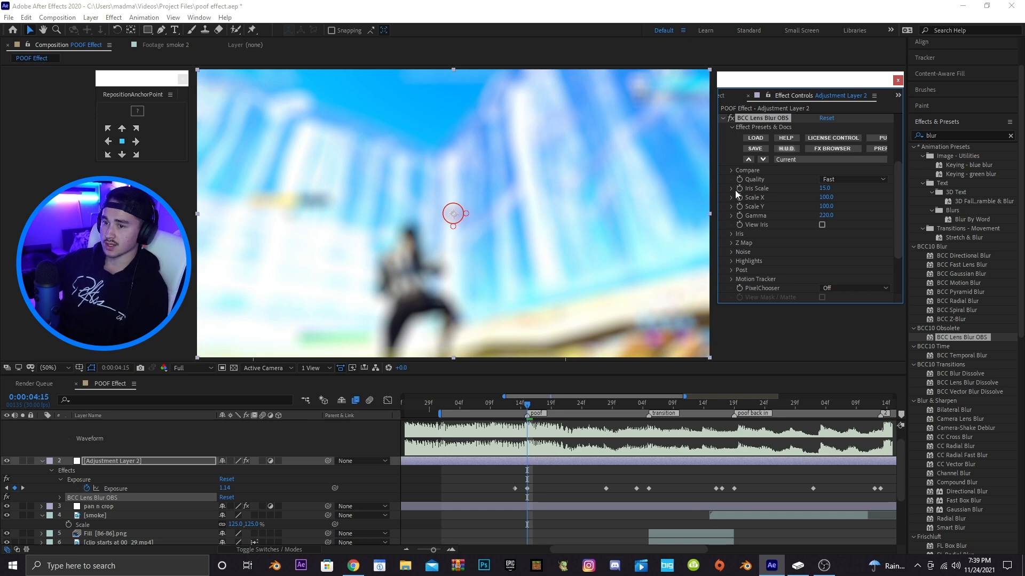
Set the lens blur Iris Scale to 5.0 and enable keyframing for it
left_click(826, 189)
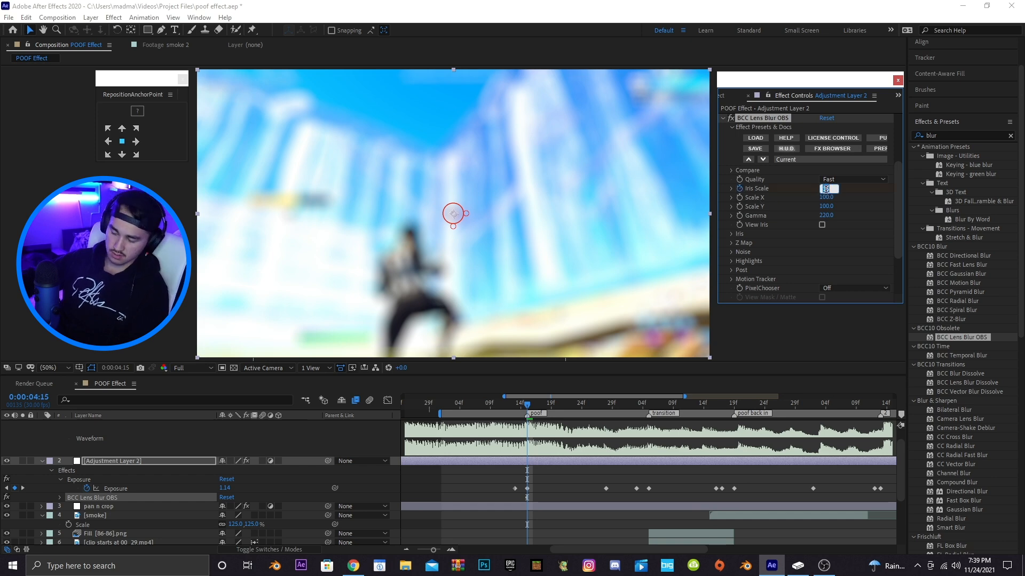
key("Return")
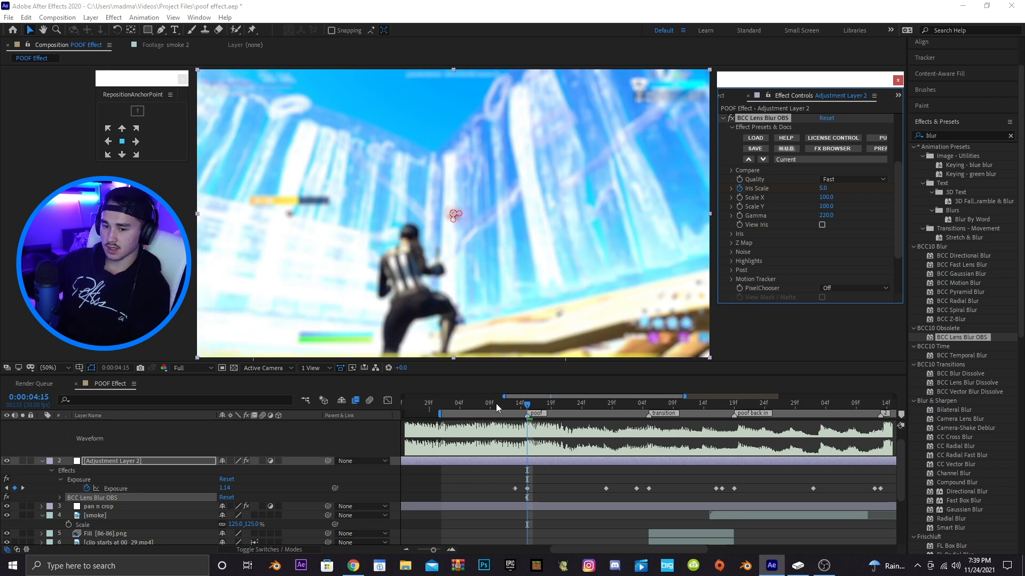
left_click(740, 188)
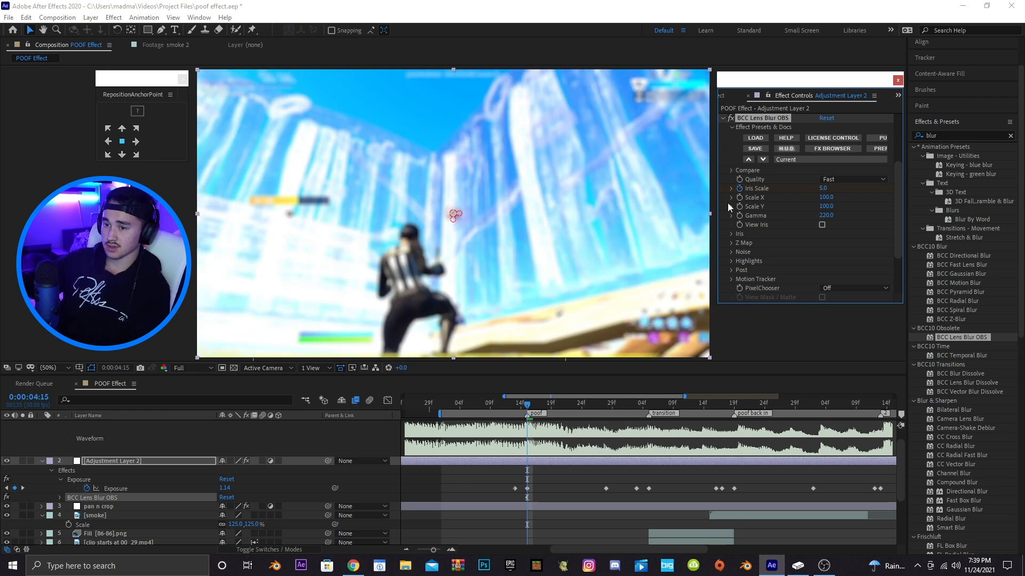
key("u")
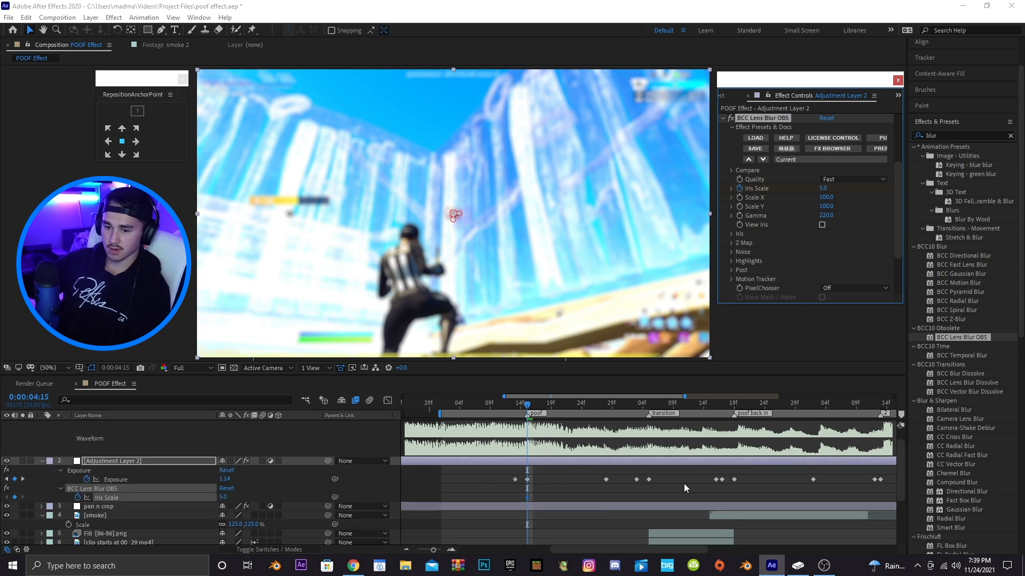
left_click(517, 409)
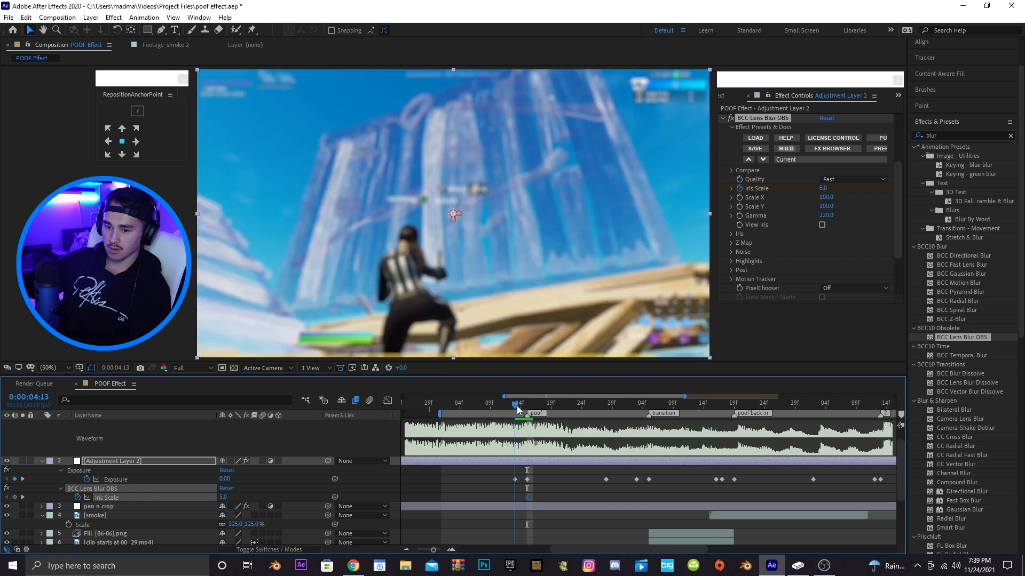
Keyframe the lens blur Iris Scale to 0 on both sides of the 5.0 keyframe near the poof marker
left_click(223, 497)
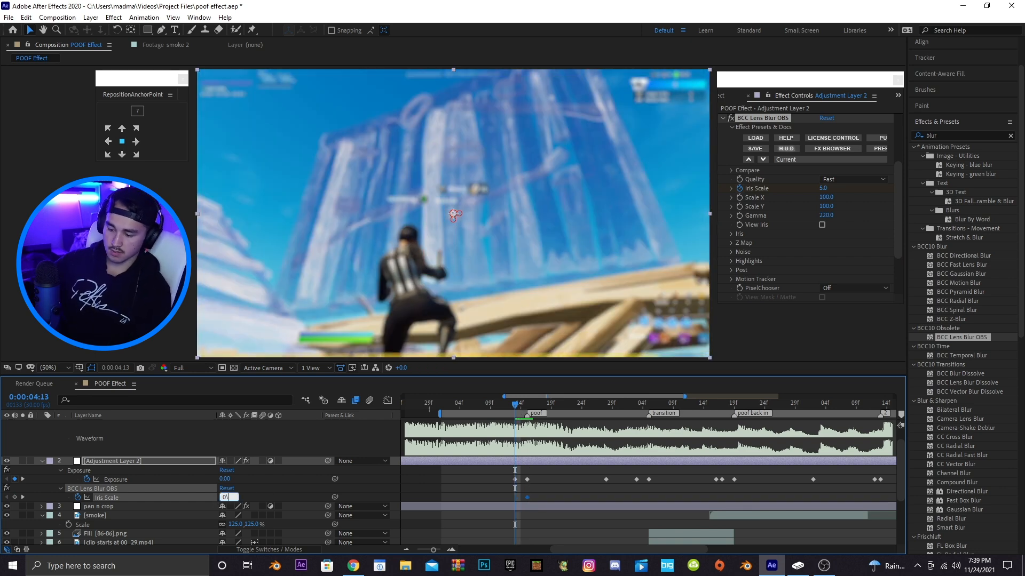
key("Return")
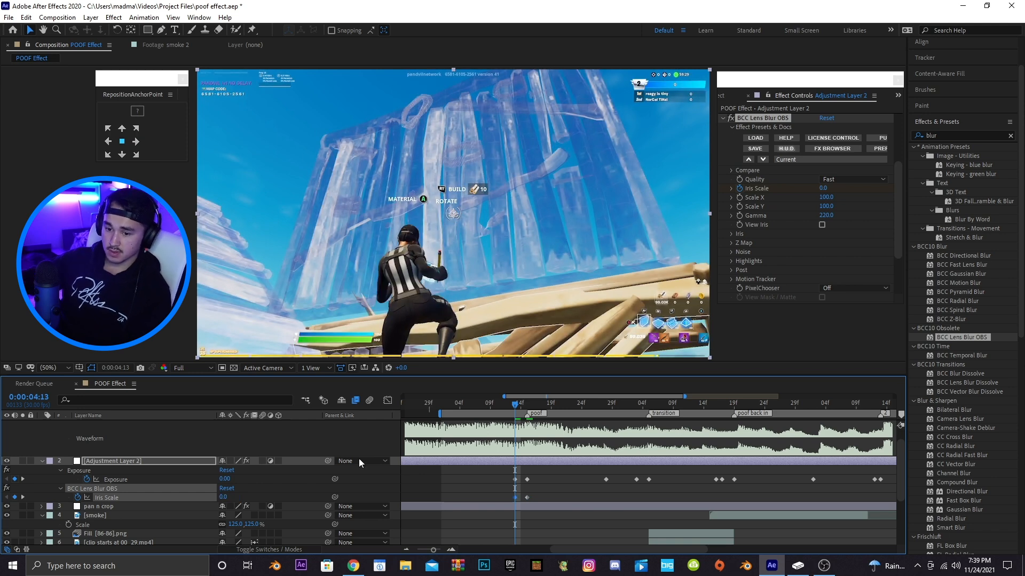
left_click_drag(575, 407, 588, 409)
left_click(224, 498)
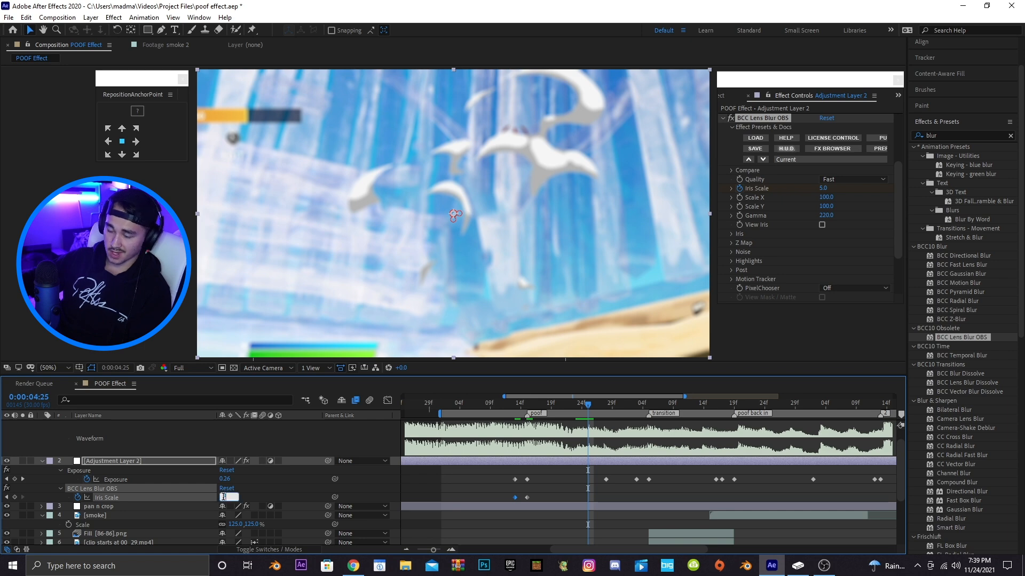
type("0")
key("Return")
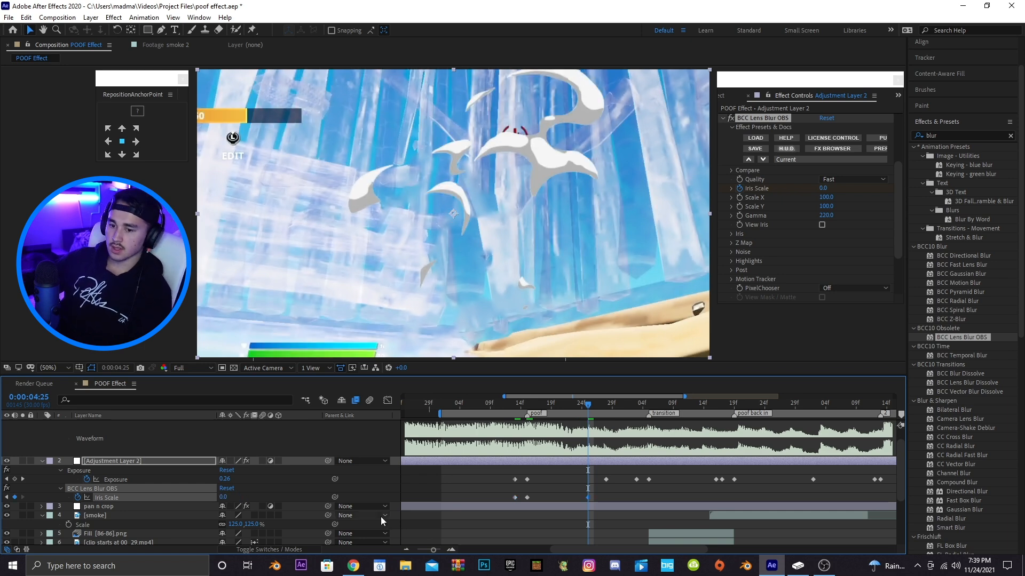
Copy the Iris Scale keyframes and paste them at the transition marker, aligning them to it
left_click_drag(595, 496, 505, 501)
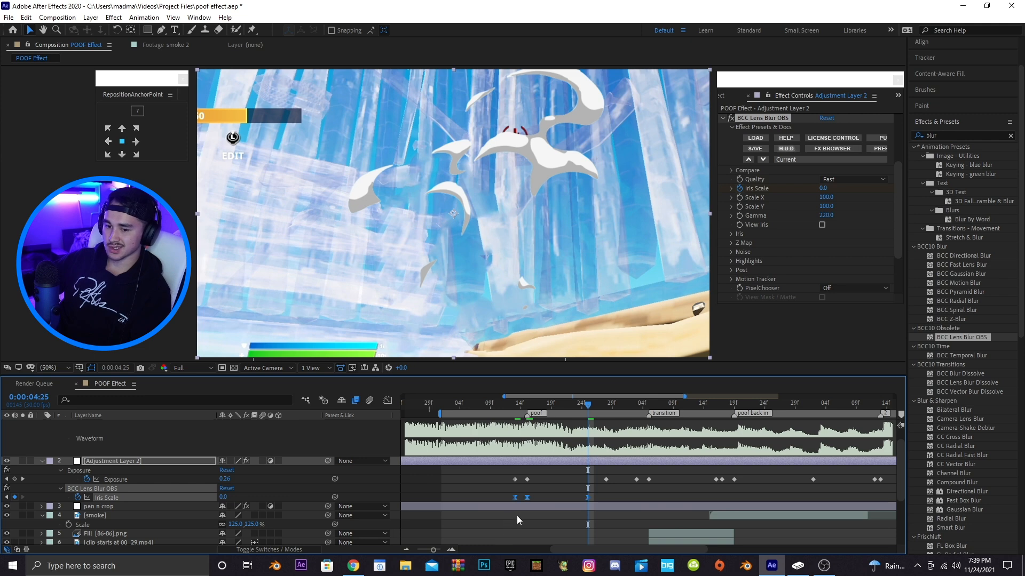
key("ctrl+s")
left_click_drag(543, 396, 558, 396)
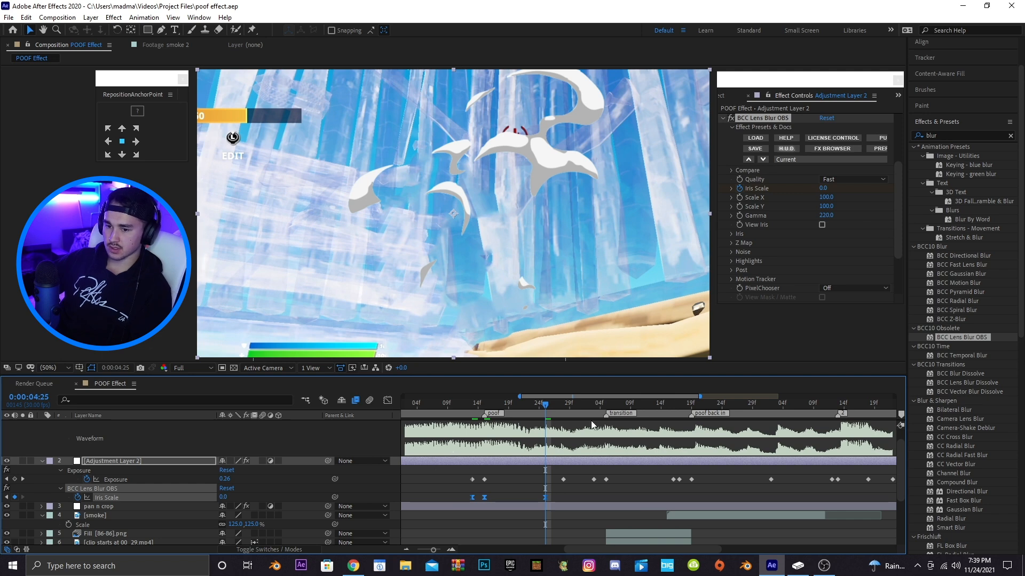
left_click(606, 406)
key("ctrl+v")
left_click_drag(618, 498, 606, 498)
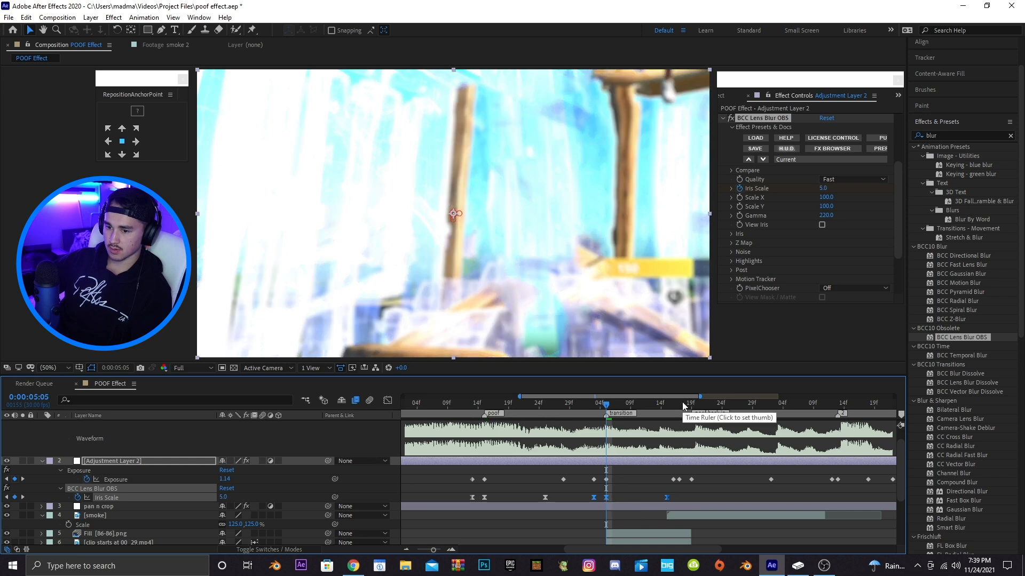
Paste the Iris Scale keyframes again at the poof back in marker and align them
left_click(691, 406)
key("ctrl+v")
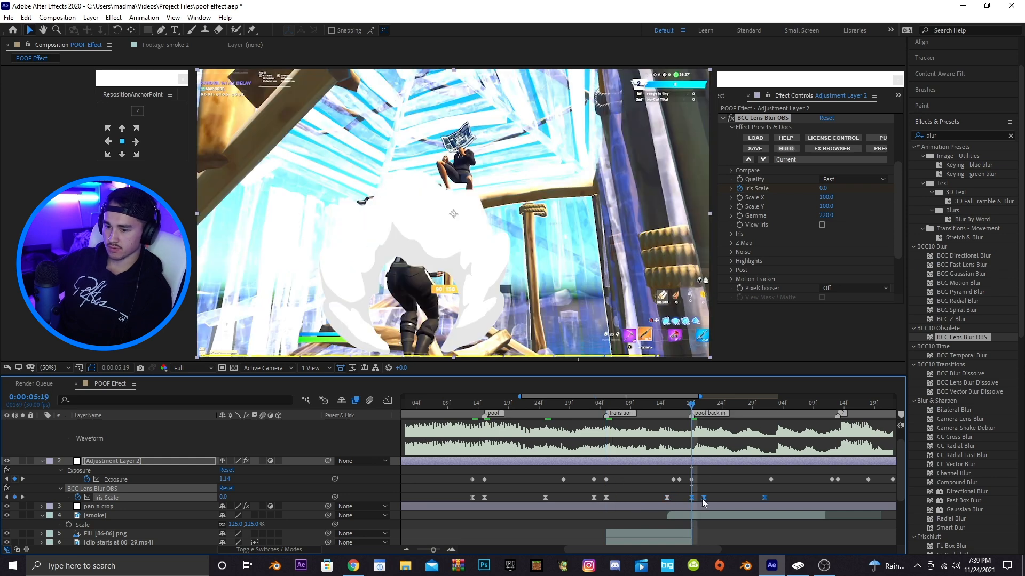
left_click_drag(703, 498, 692, 498)
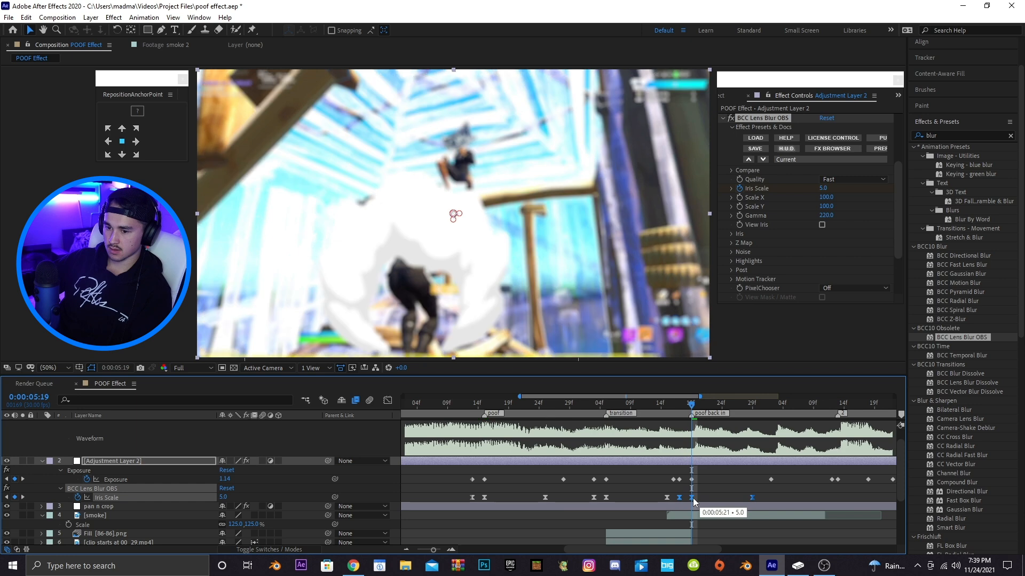
Search the effects for radial and apply BCC Radial Blur to Adjustment Layer 2
left_click(522, 407)
left_click(948, 135)
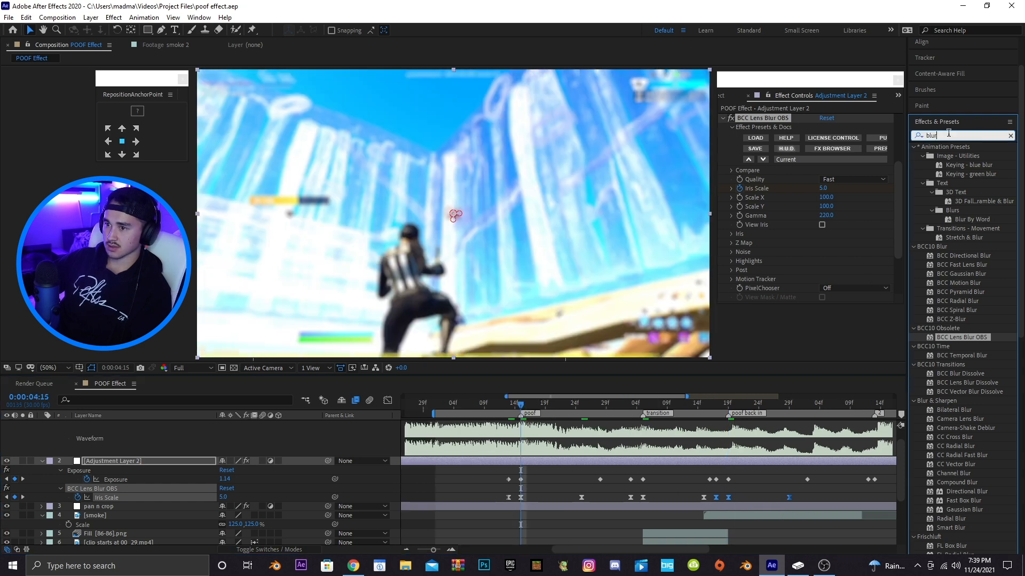
type("ra")
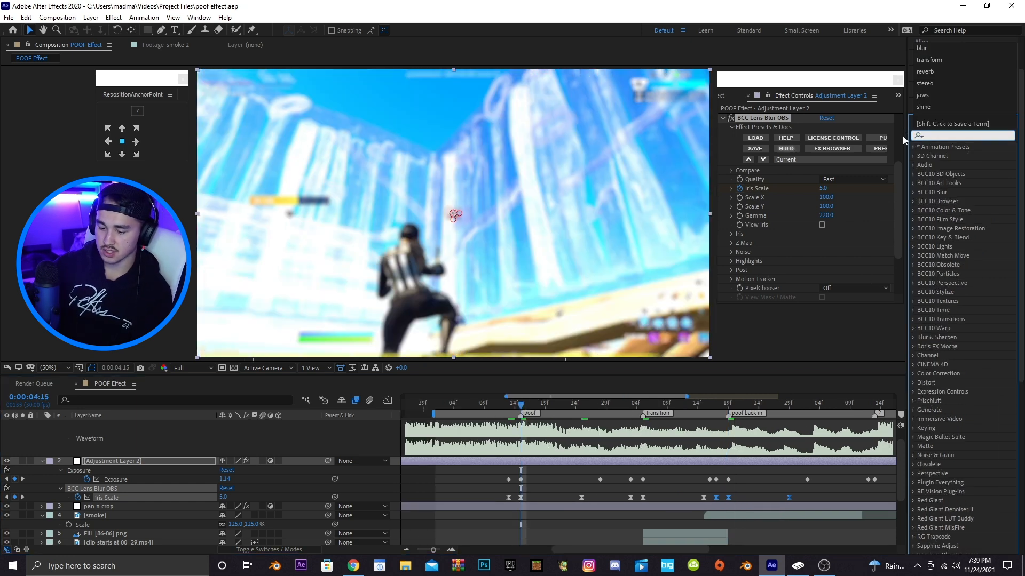
type("dial")
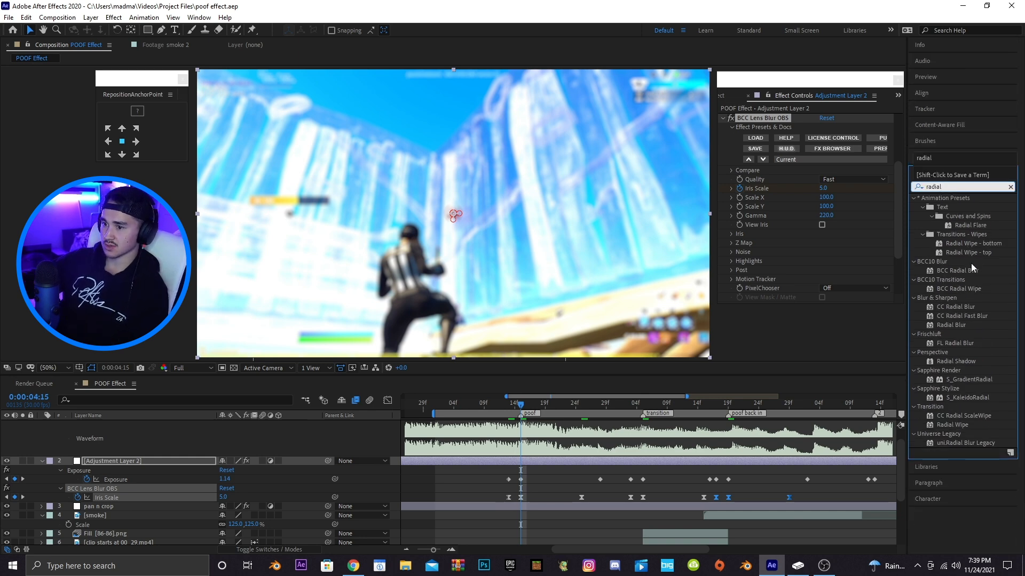
left_click_drag(949, 271, 524, 461)
At the transition marker, set the radial blur Center to 960, 540
left_click(635, 392)
left_click(641, 406)
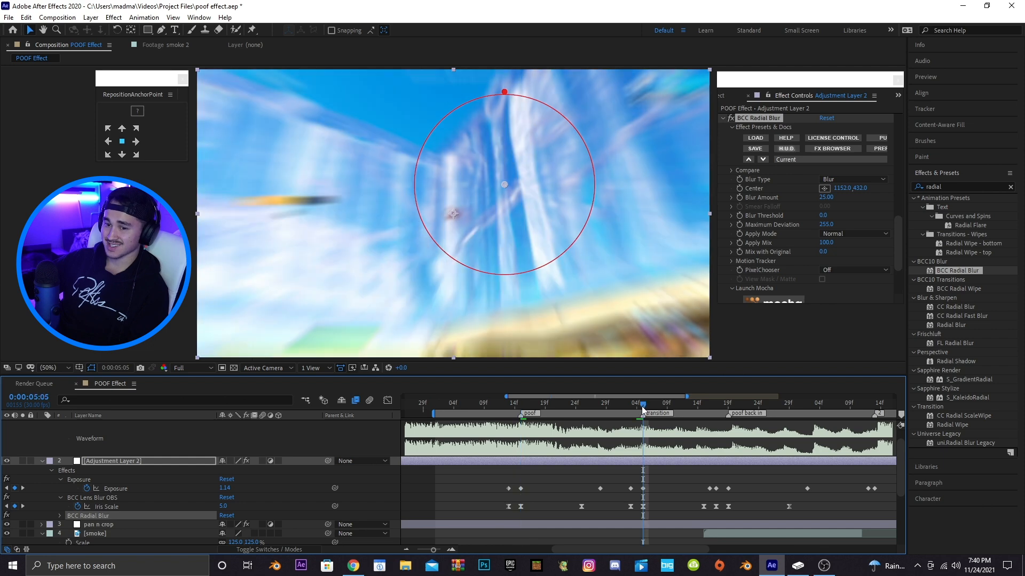
left_click(842, 189)
type("9")
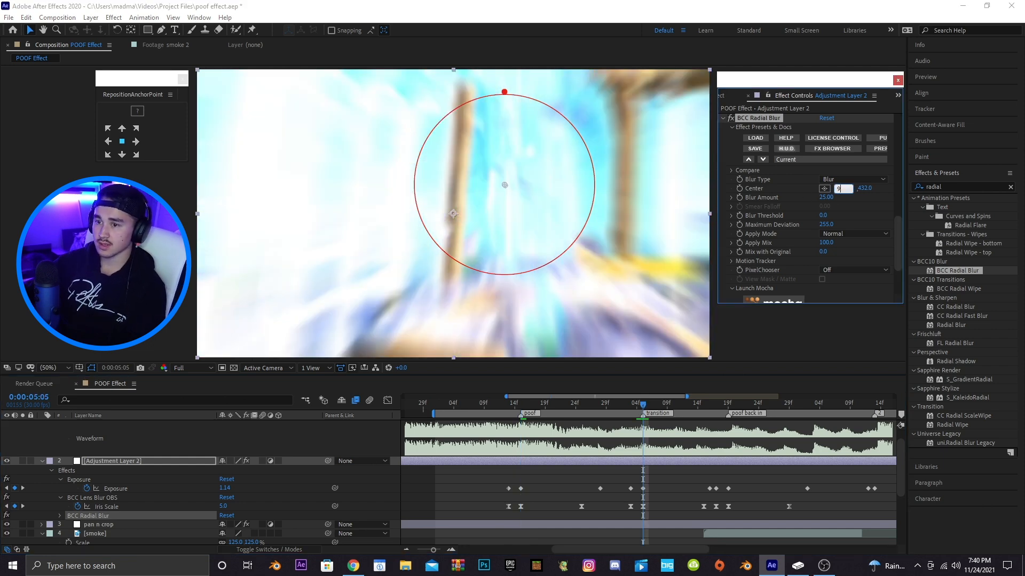
type("60")
key("Return")
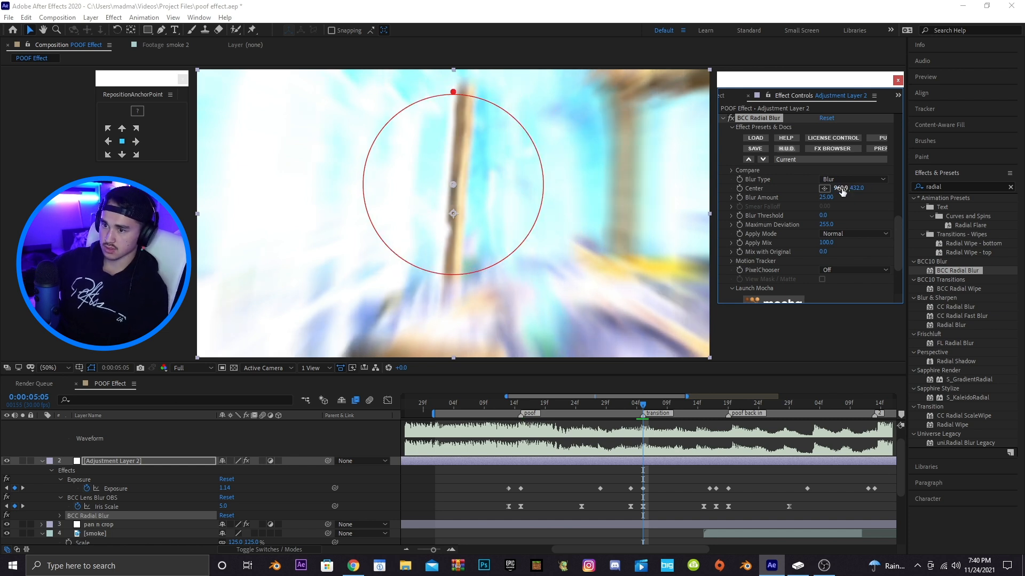
left_click(854, 187)
type("540")
key("Return")
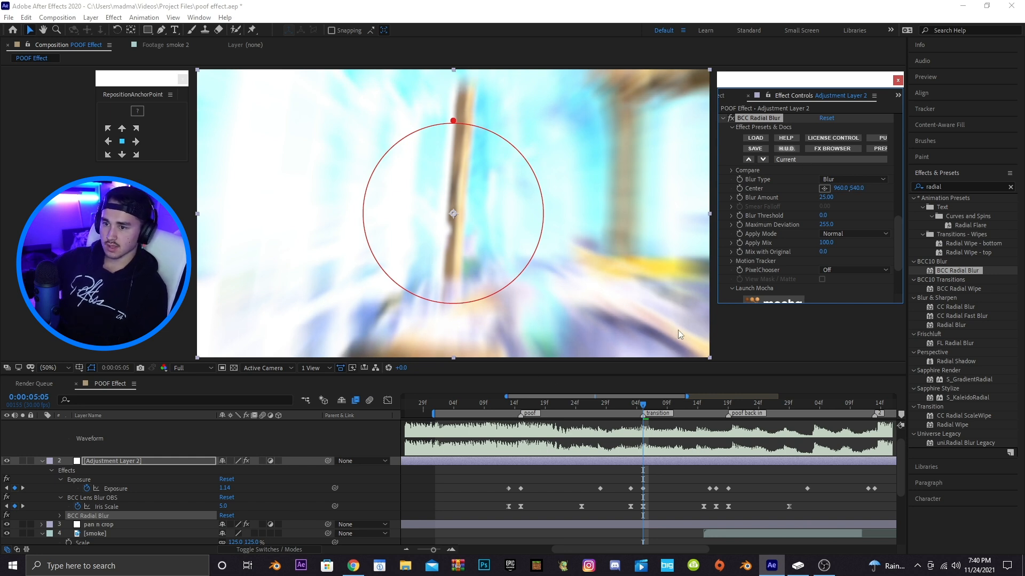
Set the radial blur Blur Amount to 10 at the transition and reveal the keyframed properties
left_click(824, 198)
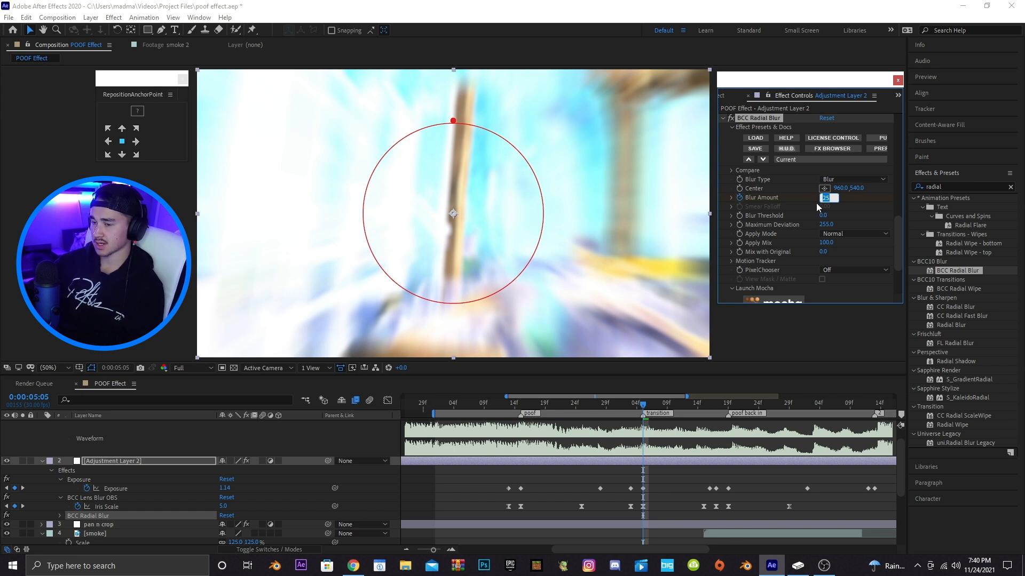
type("10")
key("Return")
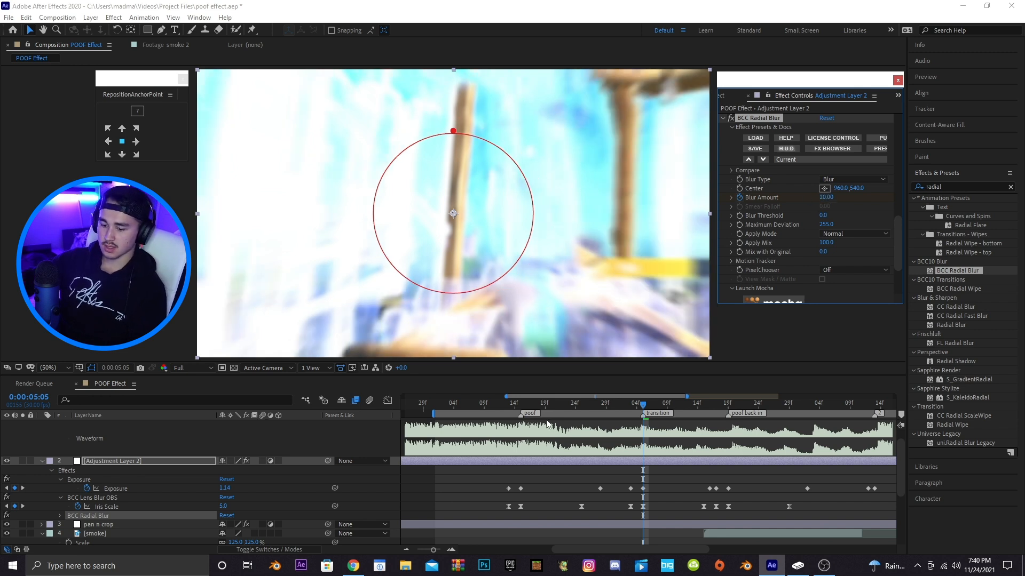
key("u")
key("u")
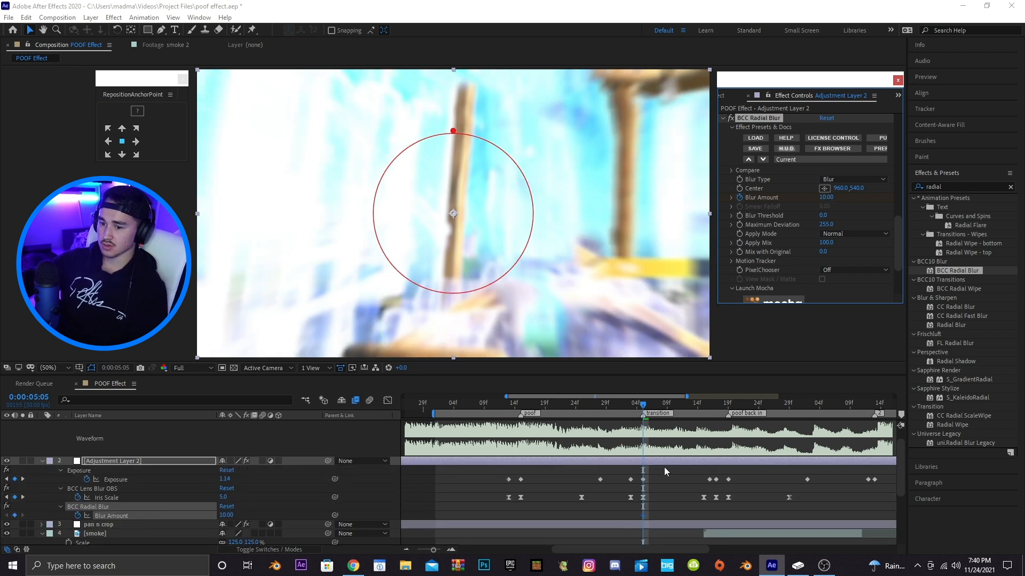
Keyframe Blur Amount to 0 a few frames before the transition marker
left_click_drag(633, 412, 625, 412)
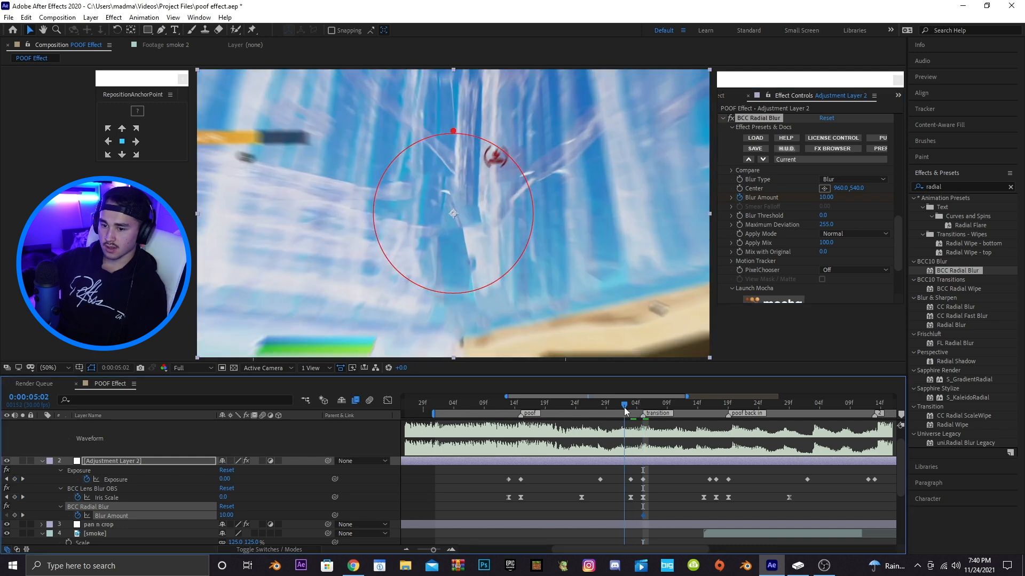
left_click(826, 198)
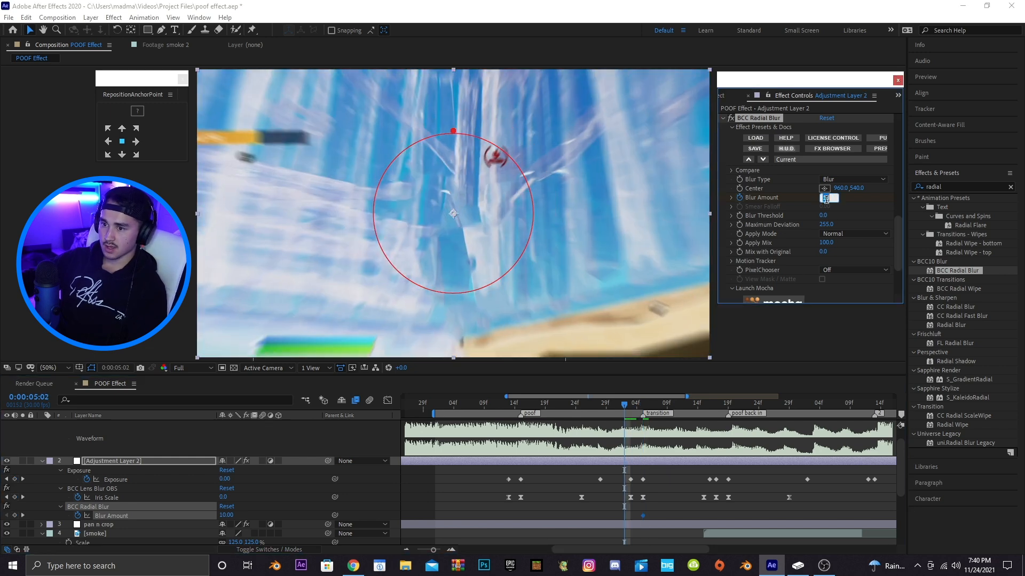
key("Return")
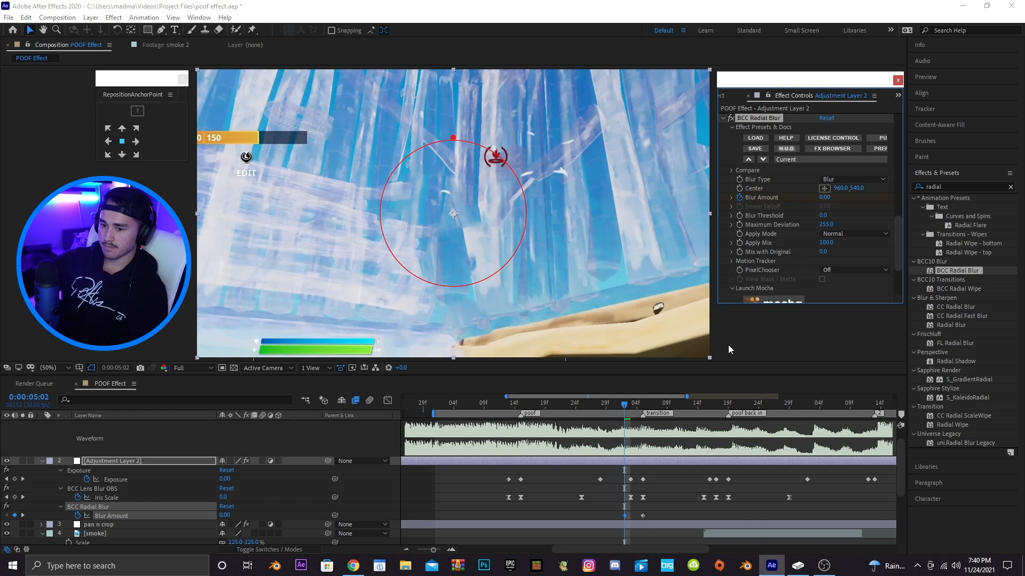
Keyframe Blur Amount to 0 near the poof back in marker
left_click(710, 411)
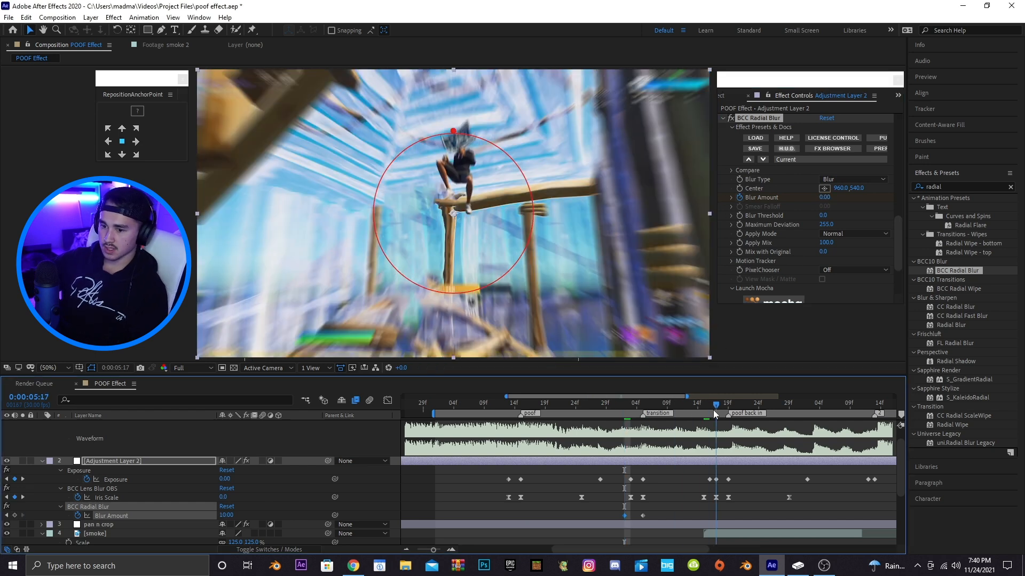
left_click(824, 197)
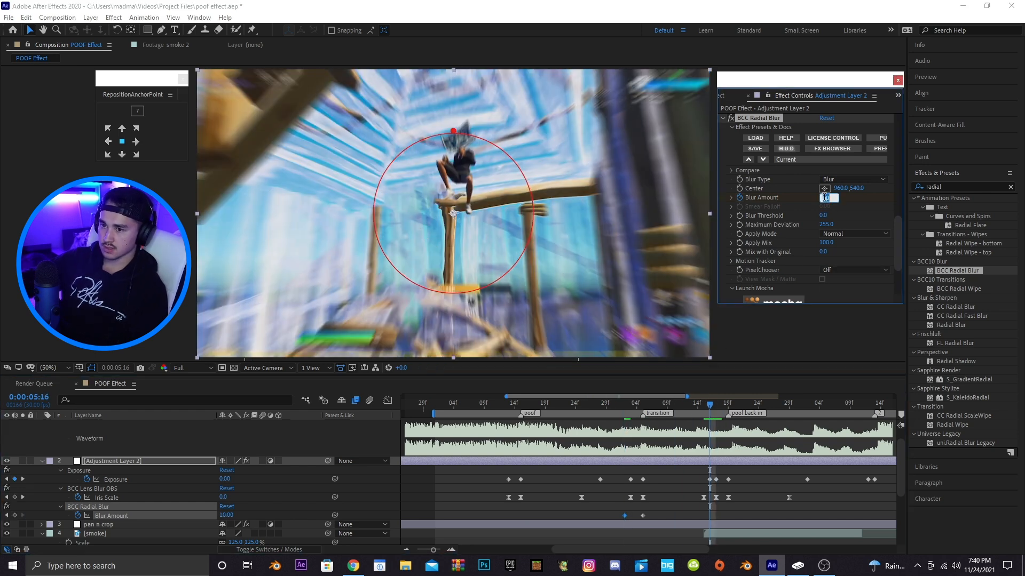
type("0")
key("Return")
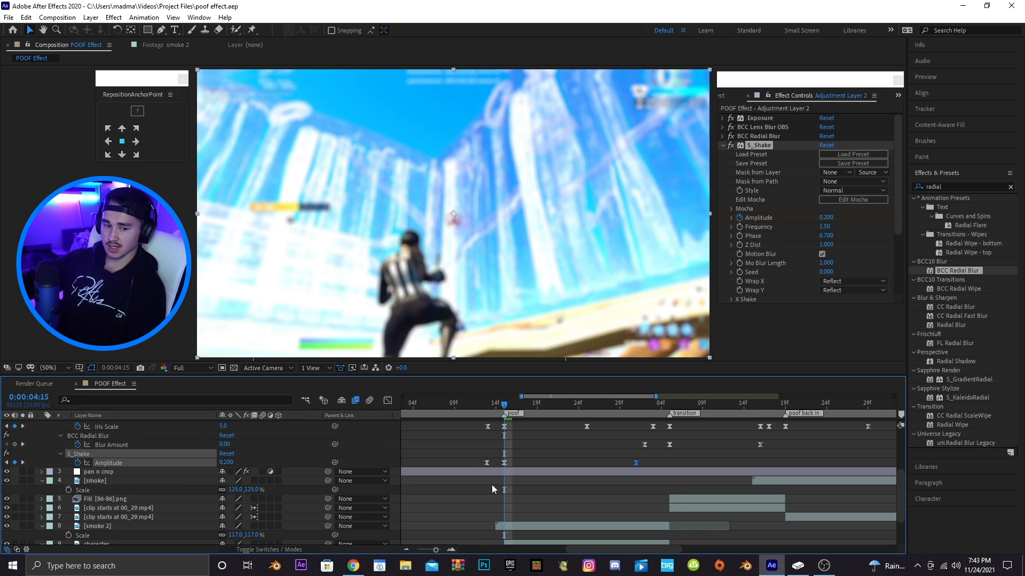
Set the S_Shake Amplitude keyframe at the poof marker to 0.4
left_click(463, 462)
left_click(227, 462)
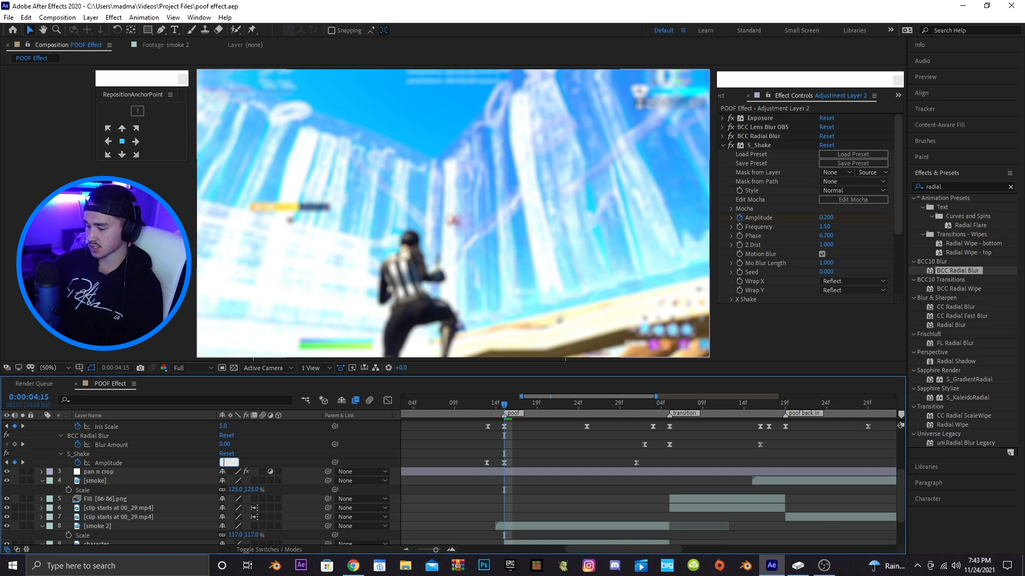
type(".4")
key("Return")
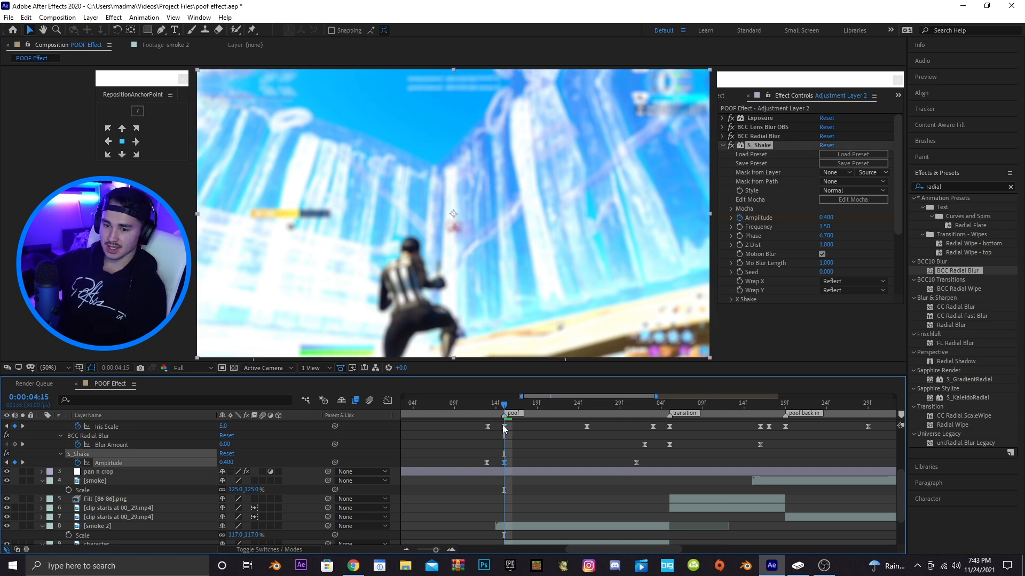
Copy the S_Shake Amplitude keyframes and paste them at the transition and poof back in markers, aligning them
left_click(488, 401)
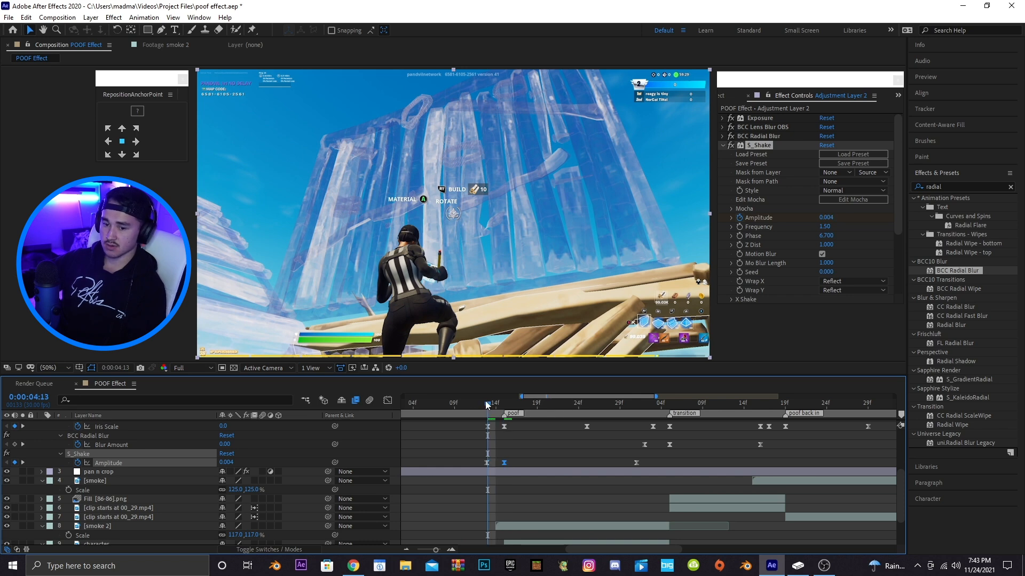
left_click_drag(513, 404, 638, 409)
left_click_drag(646, 460, 489, 466)
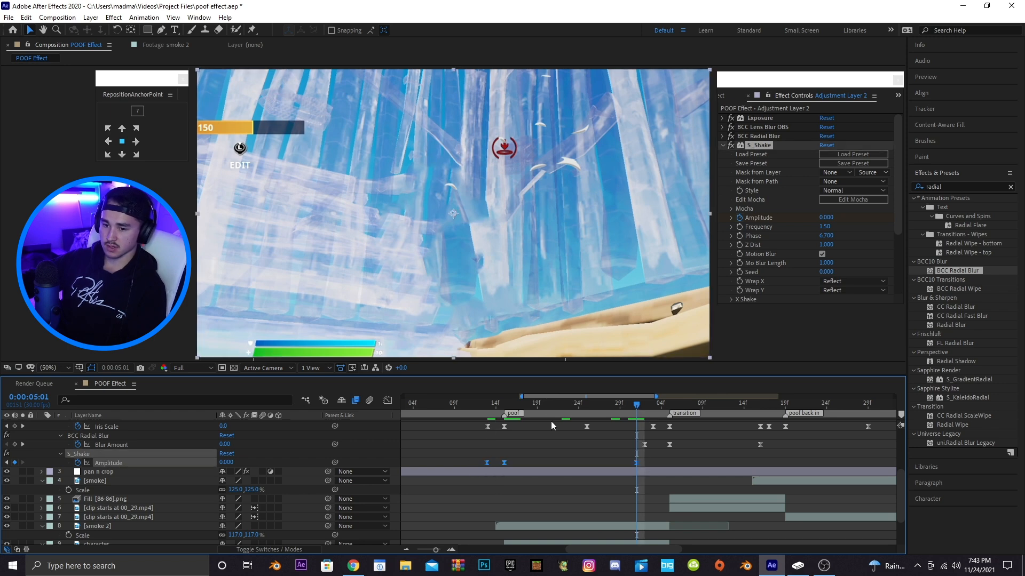
scroll(571, 397, "right", 3)
left_click(412, 403)
left_click_drag(413, 404, 731, 414)
left_click_drag(607, 397, 667, 404)
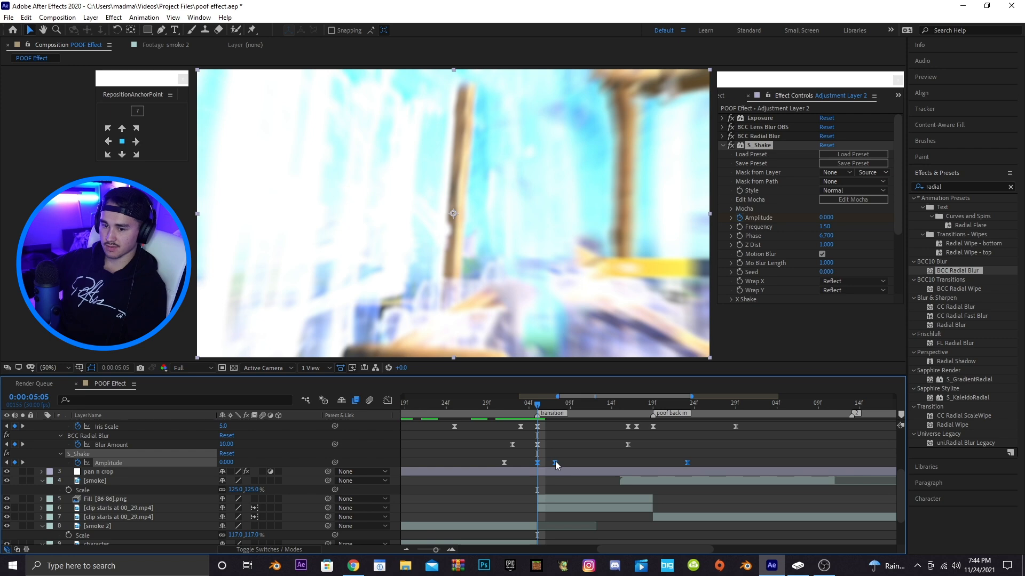
left_click_drag(553, 466, 535, 467)
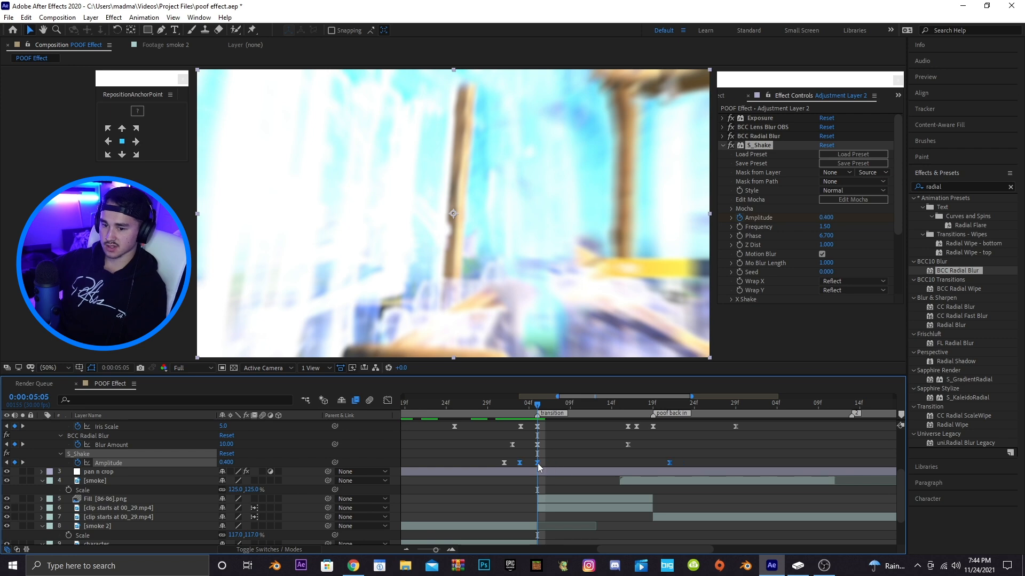
left_click(671, 466)
left_click(668, 463)
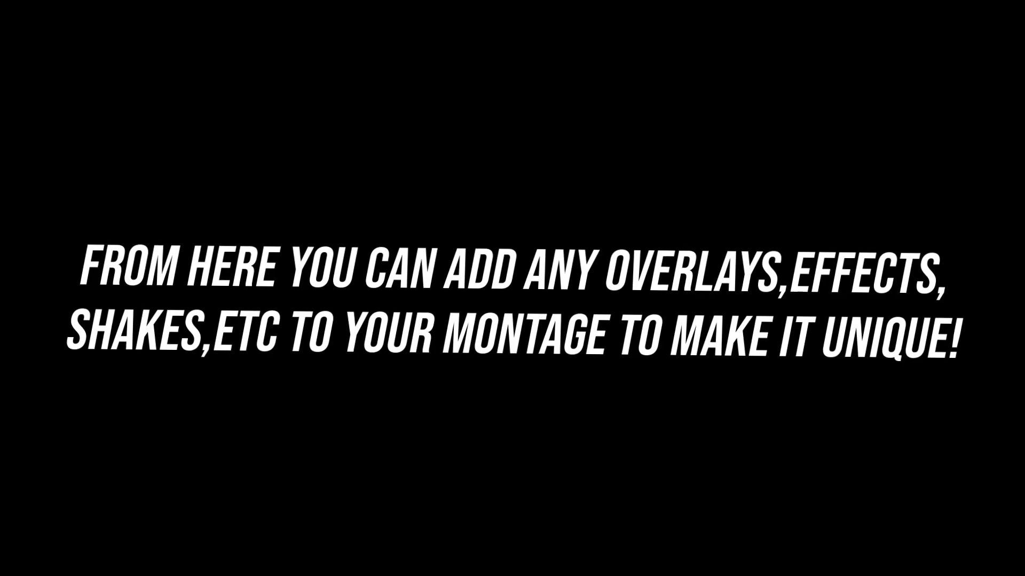